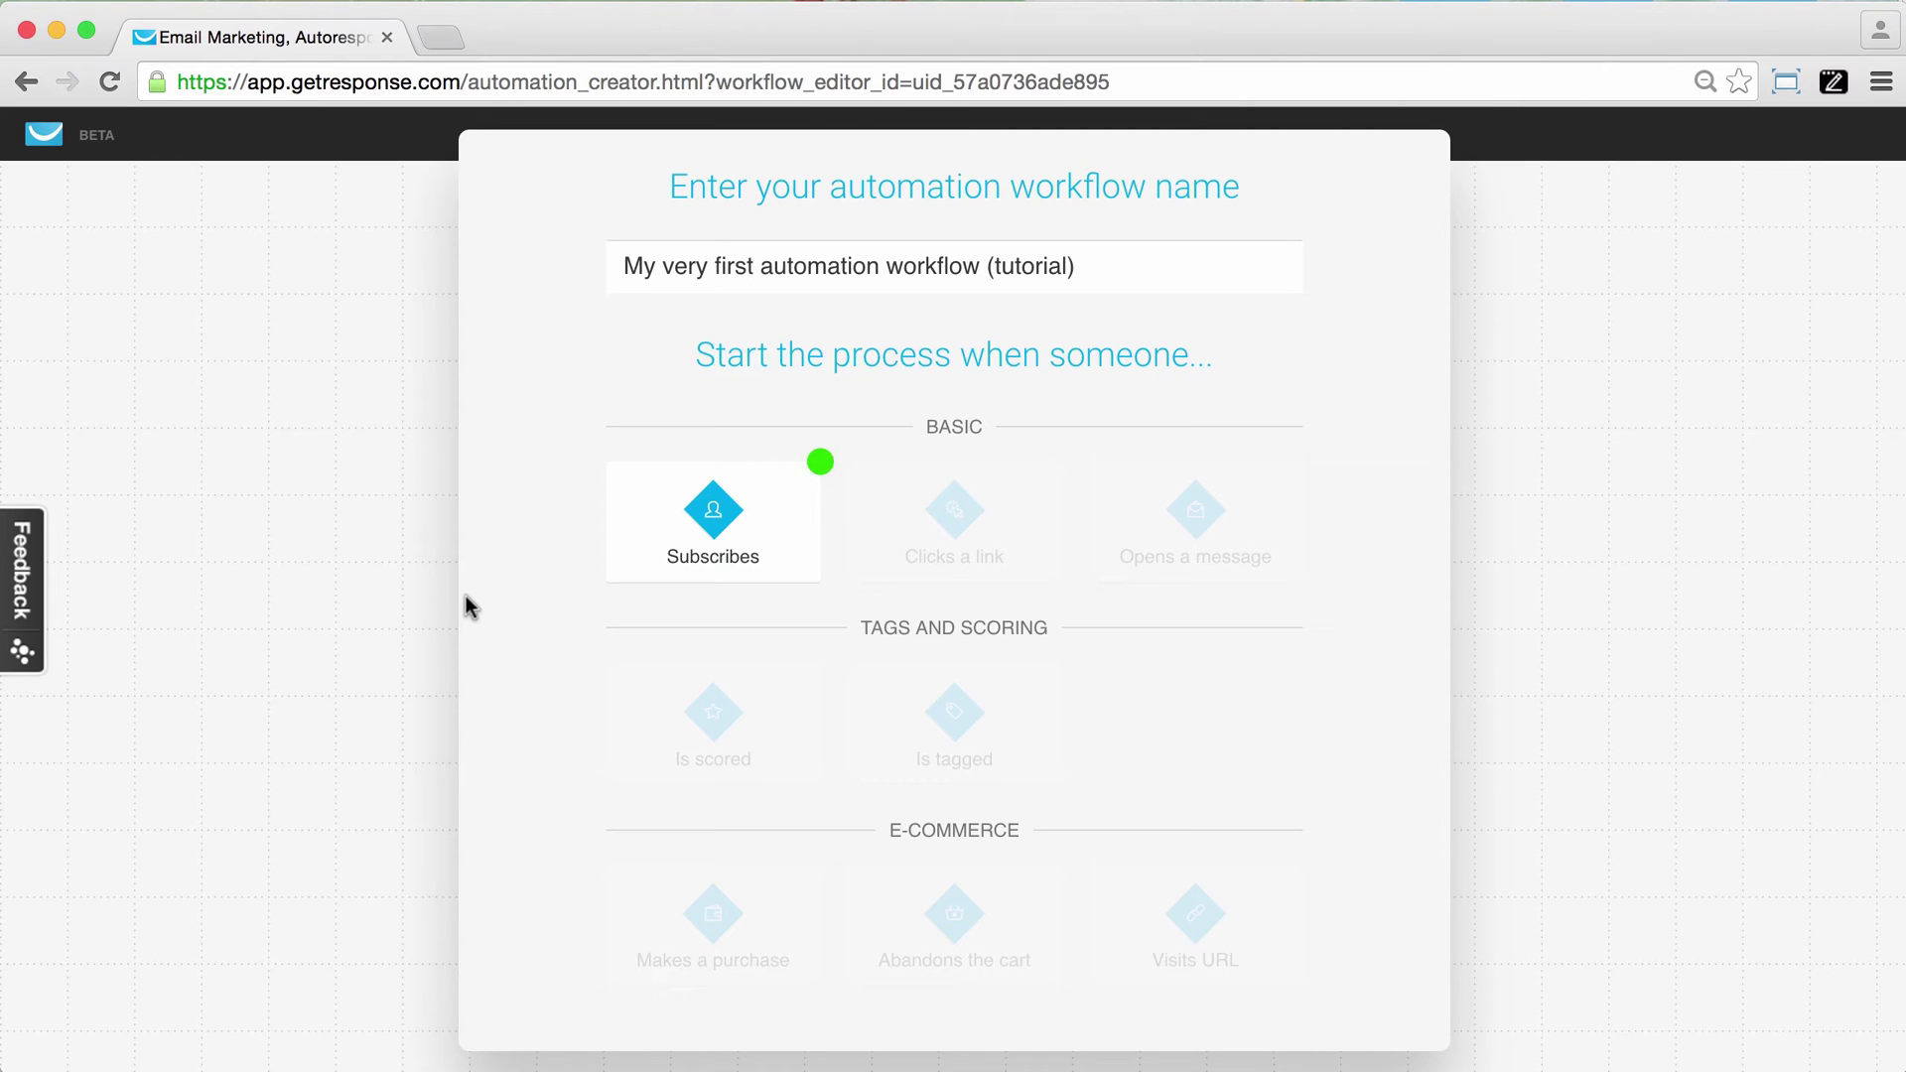
Step: Start the workflow when someone subscribes and connect a Send message action beneath the subscription trigger
{"action": "left_click", "coordinate": [697, 546]}
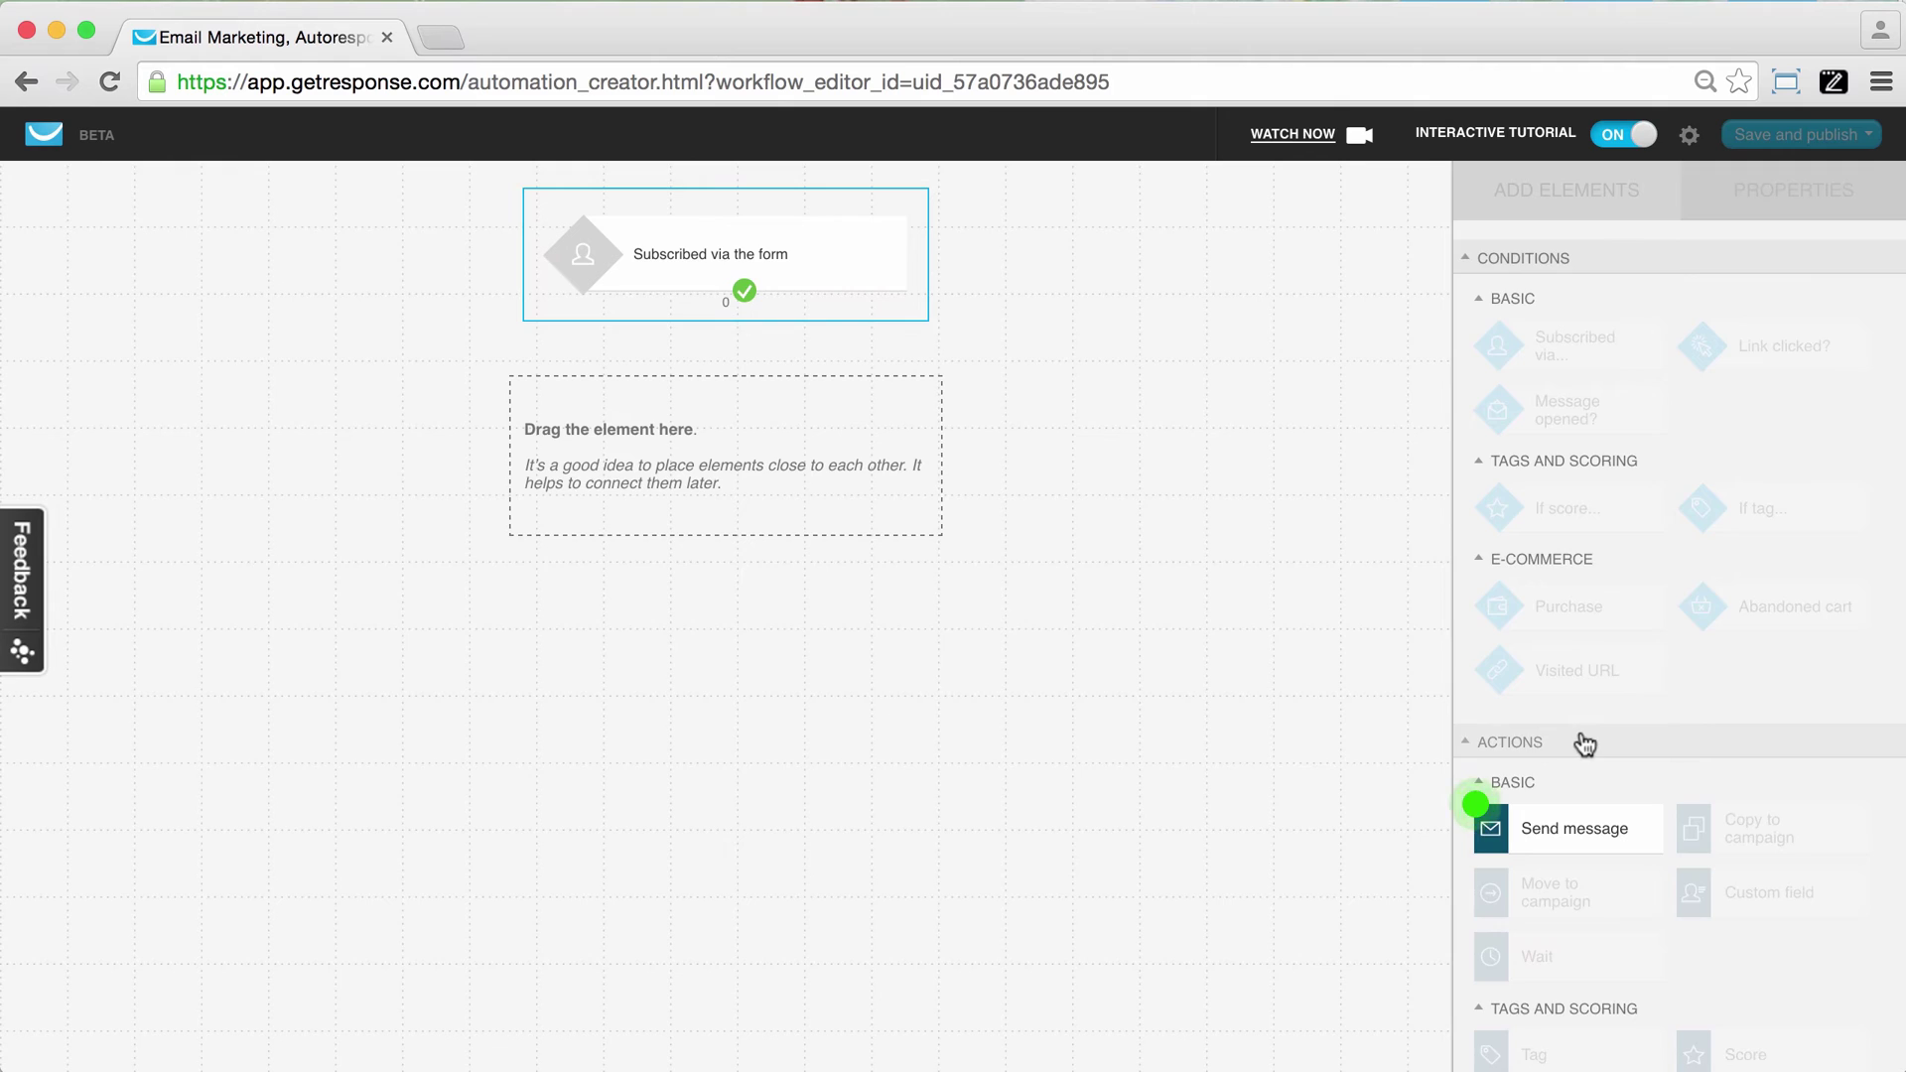
{"action": "scroll", "coordinate": [1580, 734], "scroll_direction": "down", "scroll_amount": 3}
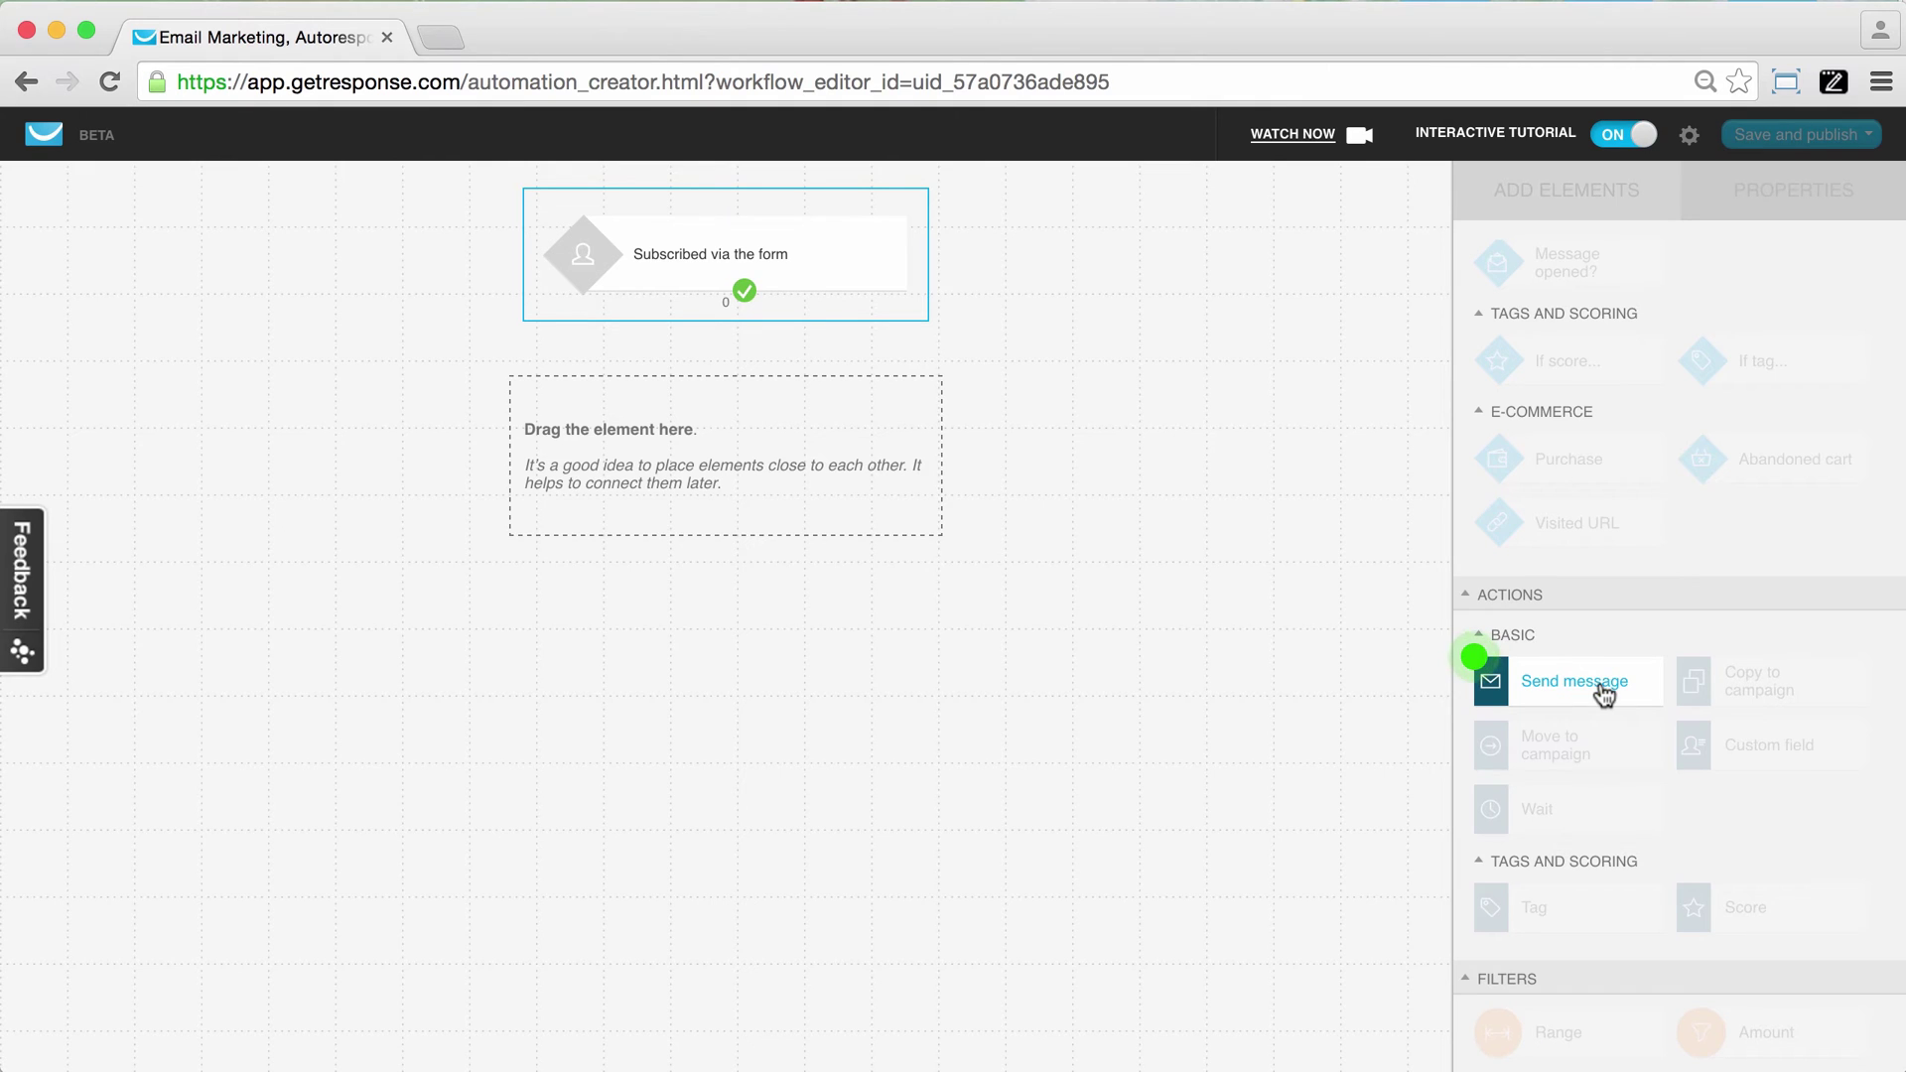
{"action": "left_click_drag", "start_coordinate": [1602, 692], "coordinate": [717, 390]}
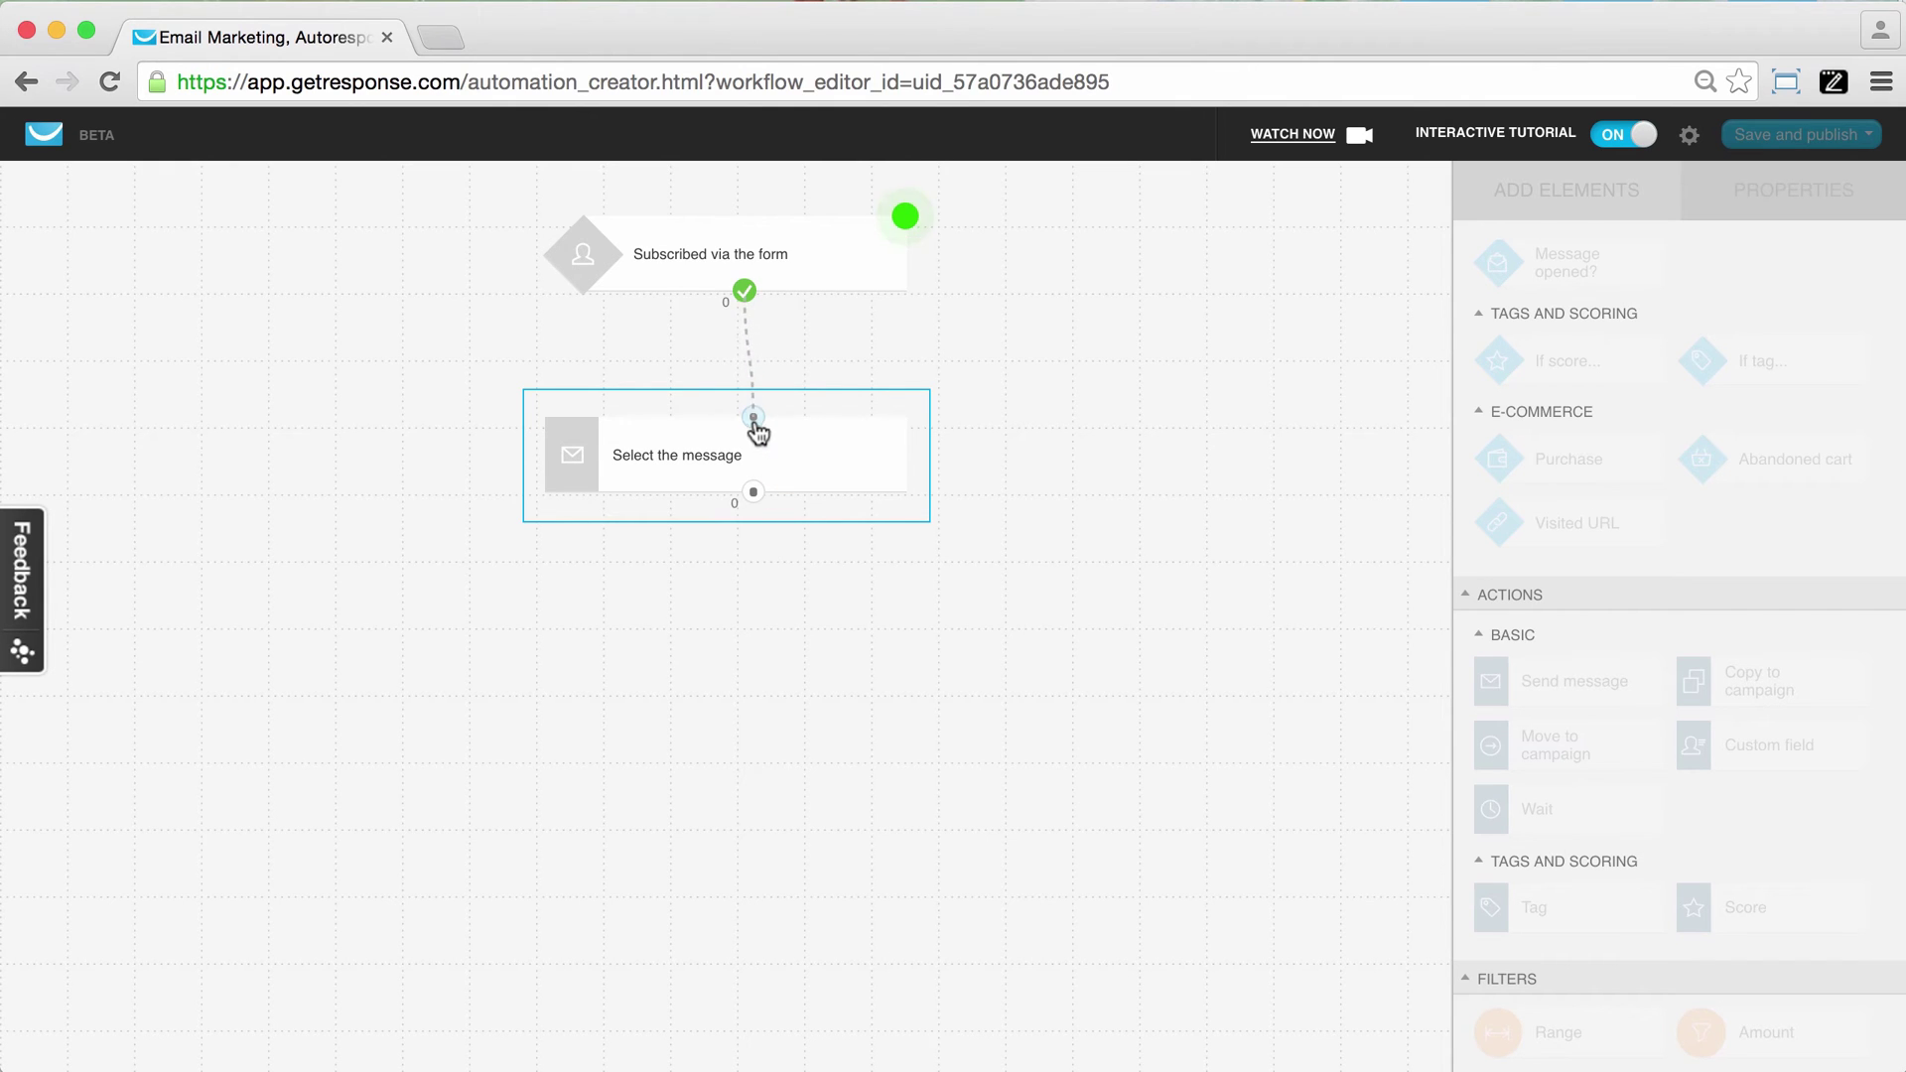
{"action": "left_click_drag", "start_coordinate": [754, 415], "coordinate": [747, 294]}
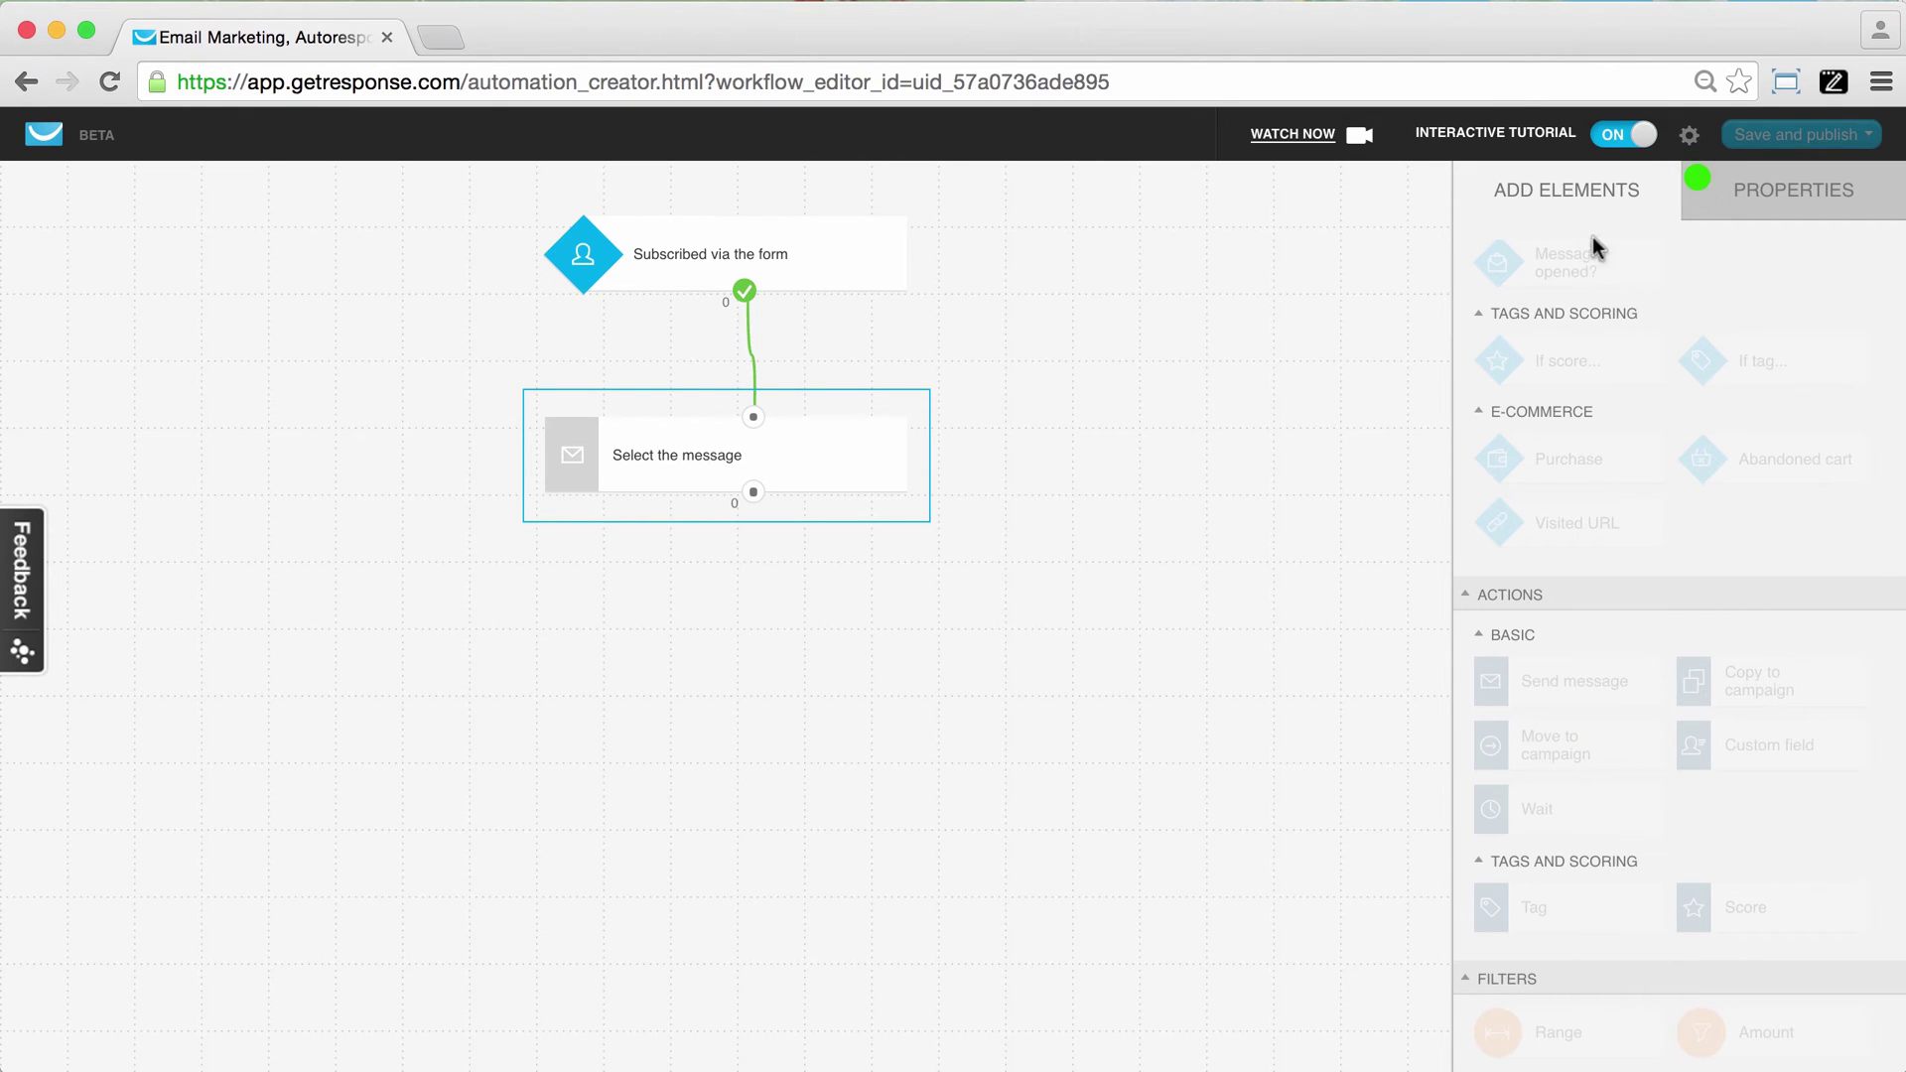
Step: Set the Send message action to send the automation message "Tutorial message"
{"action": "left_click", "coordinate": [1807, 195]}
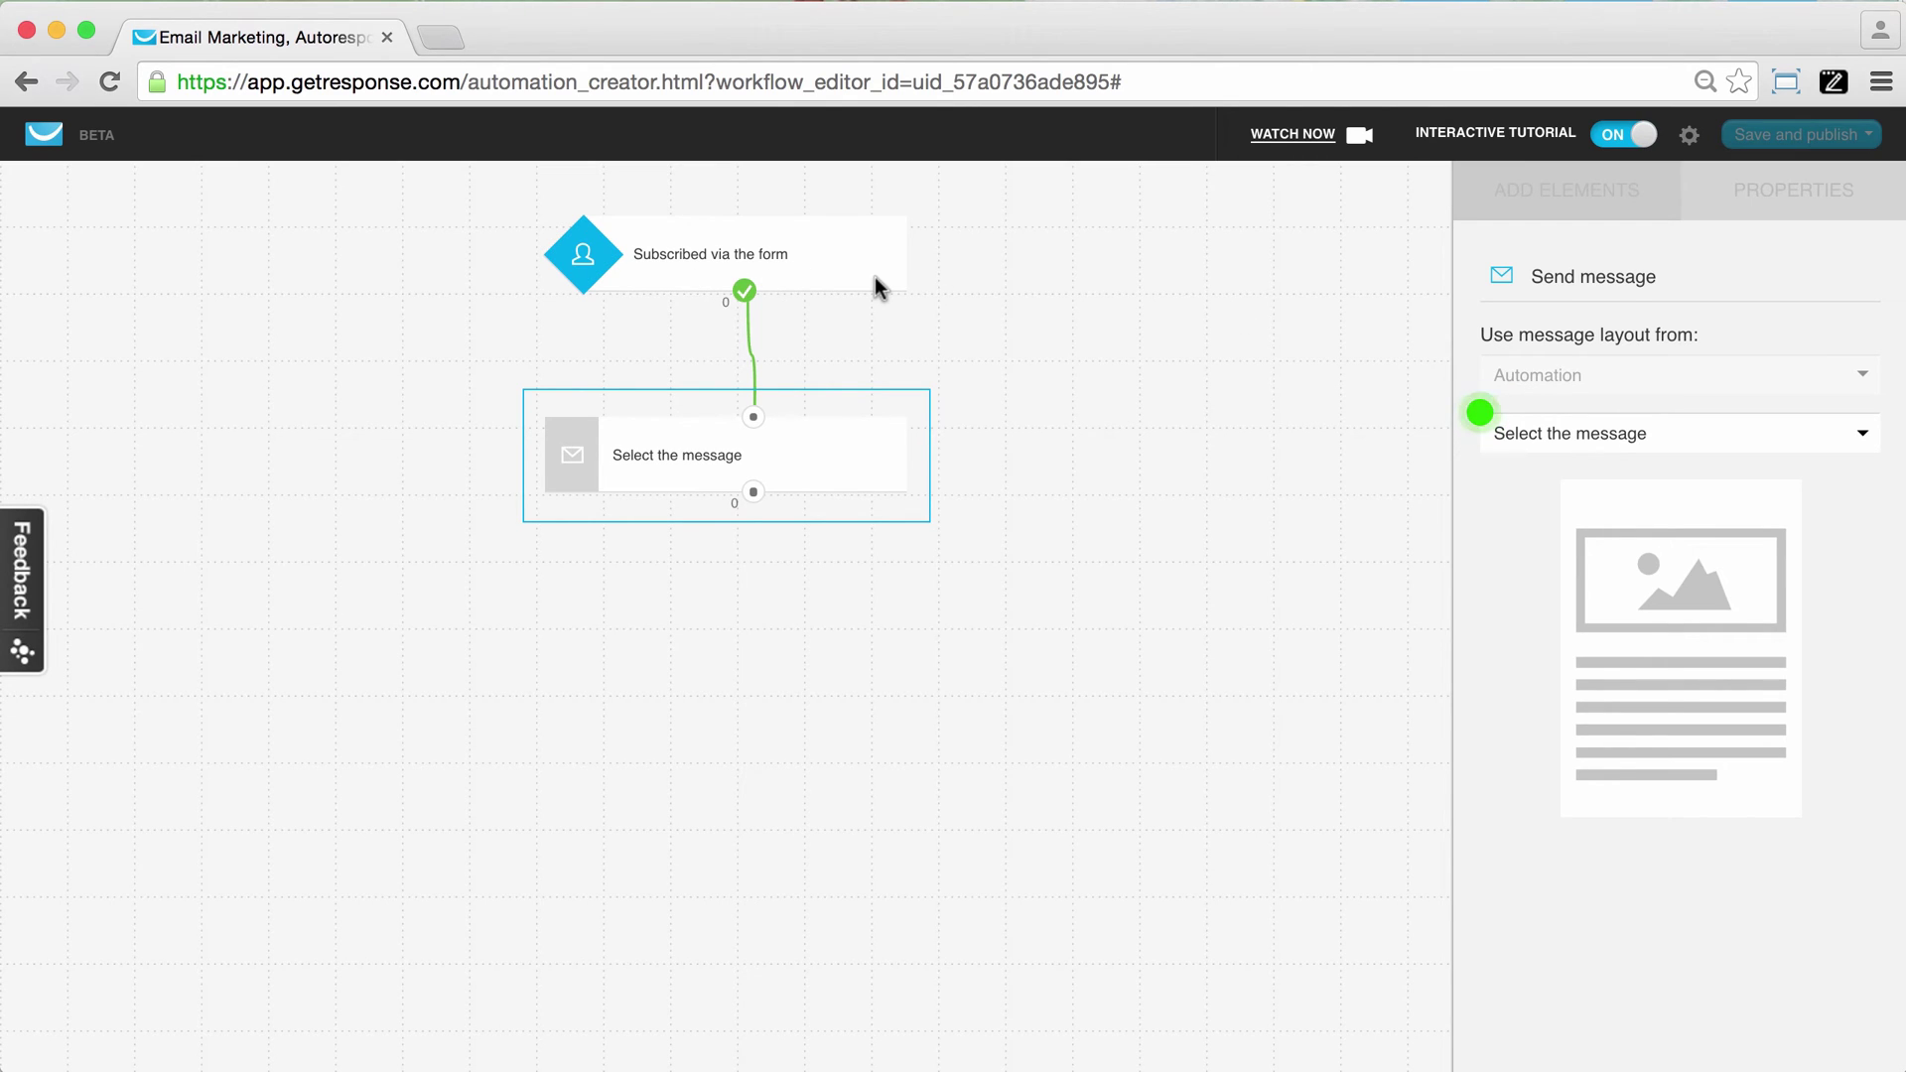
{"action": "left_click", "coordinate": [1714, 437]}
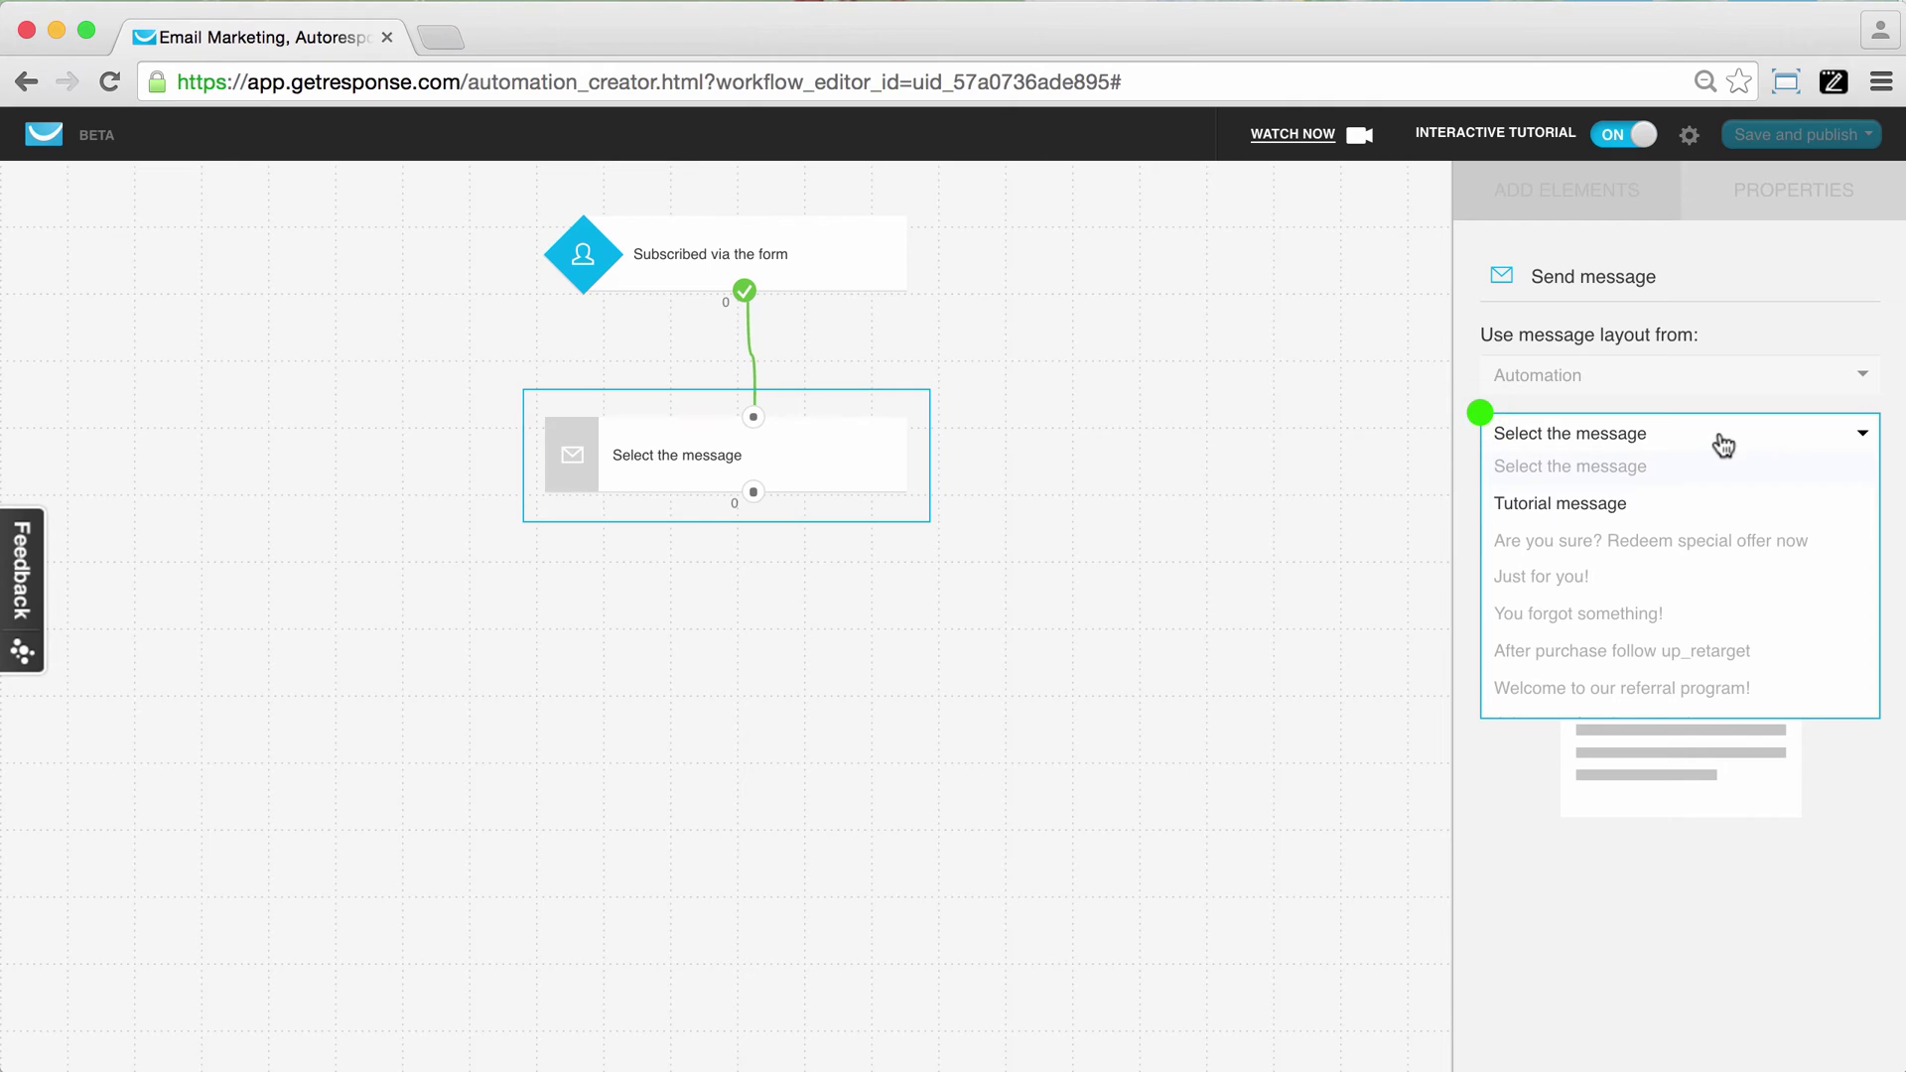
{"action": "left_click", "coordinate": [1586, 506]}
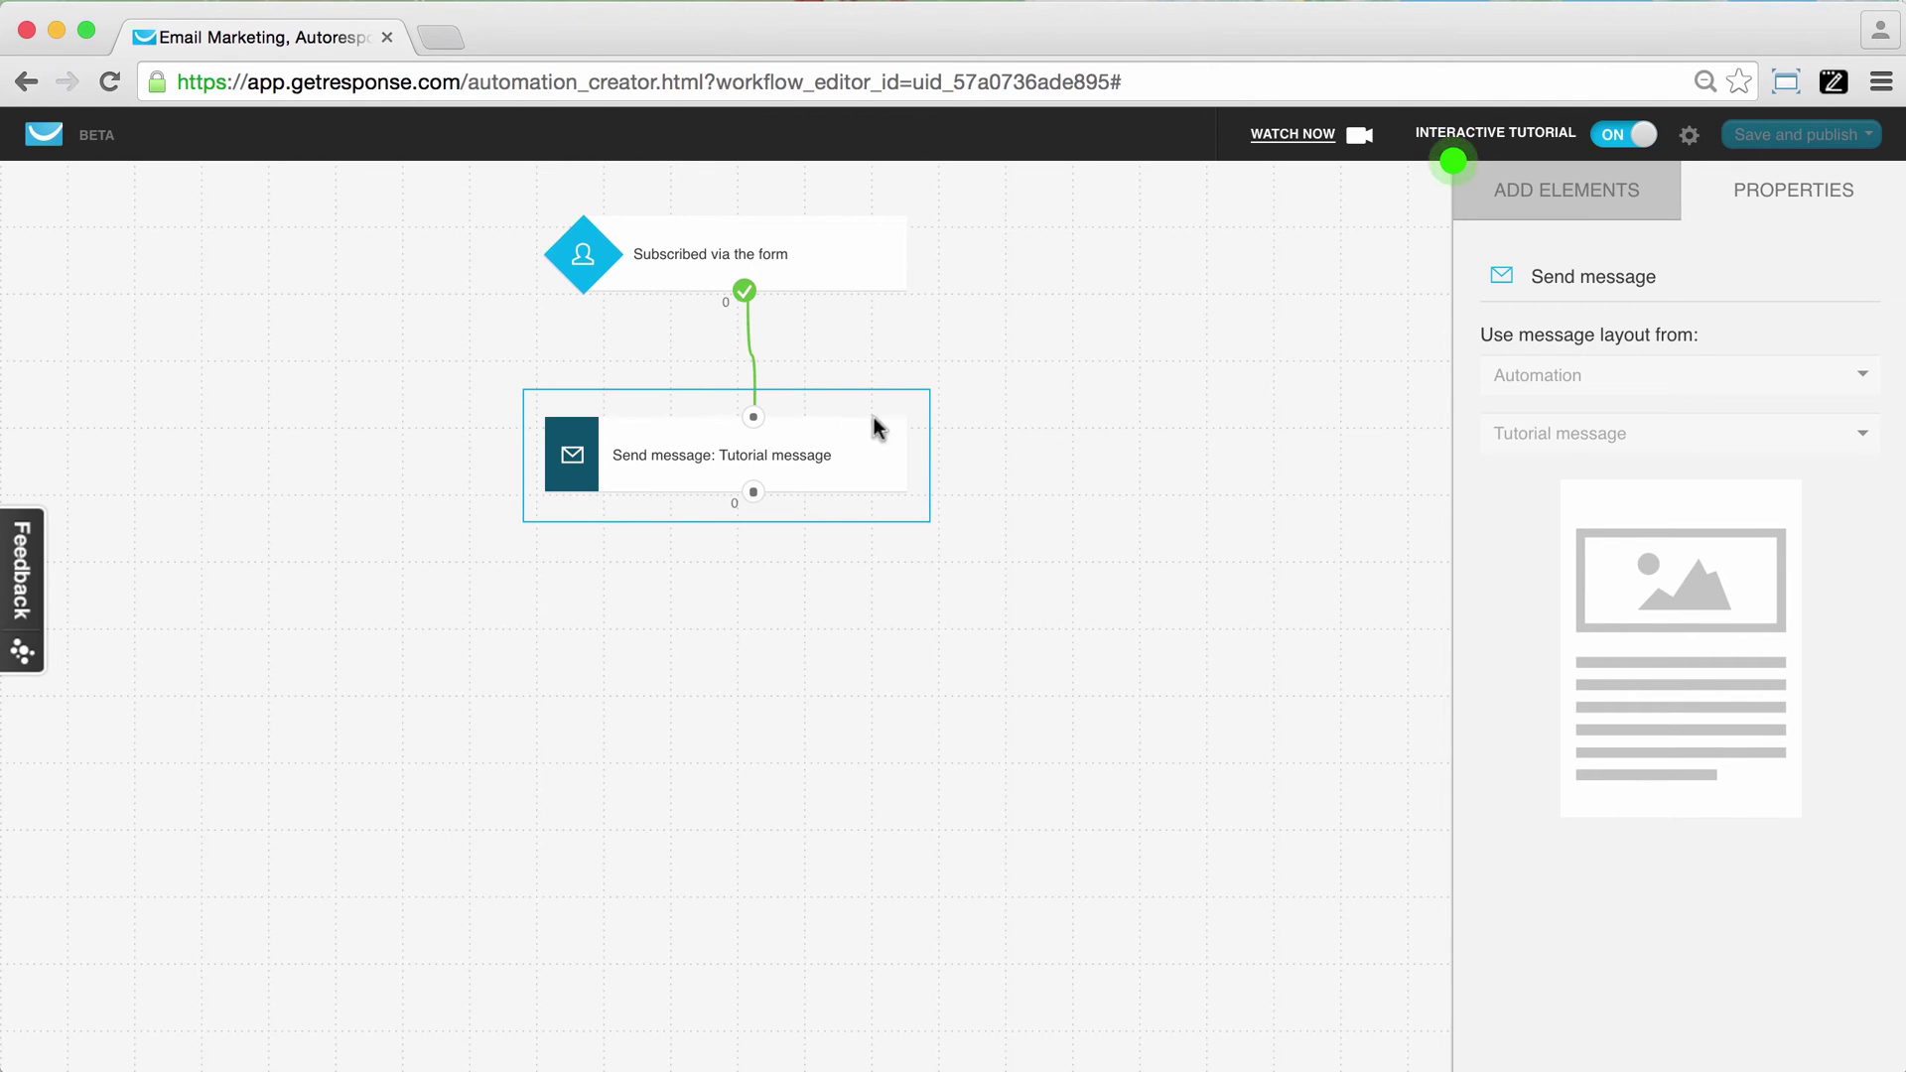
Step: Connect a Message opened? condition beneath the Send message action and a Link clicked? condition to its positive branch
{"action": "left_click", "coordinate": [1596, 204]}
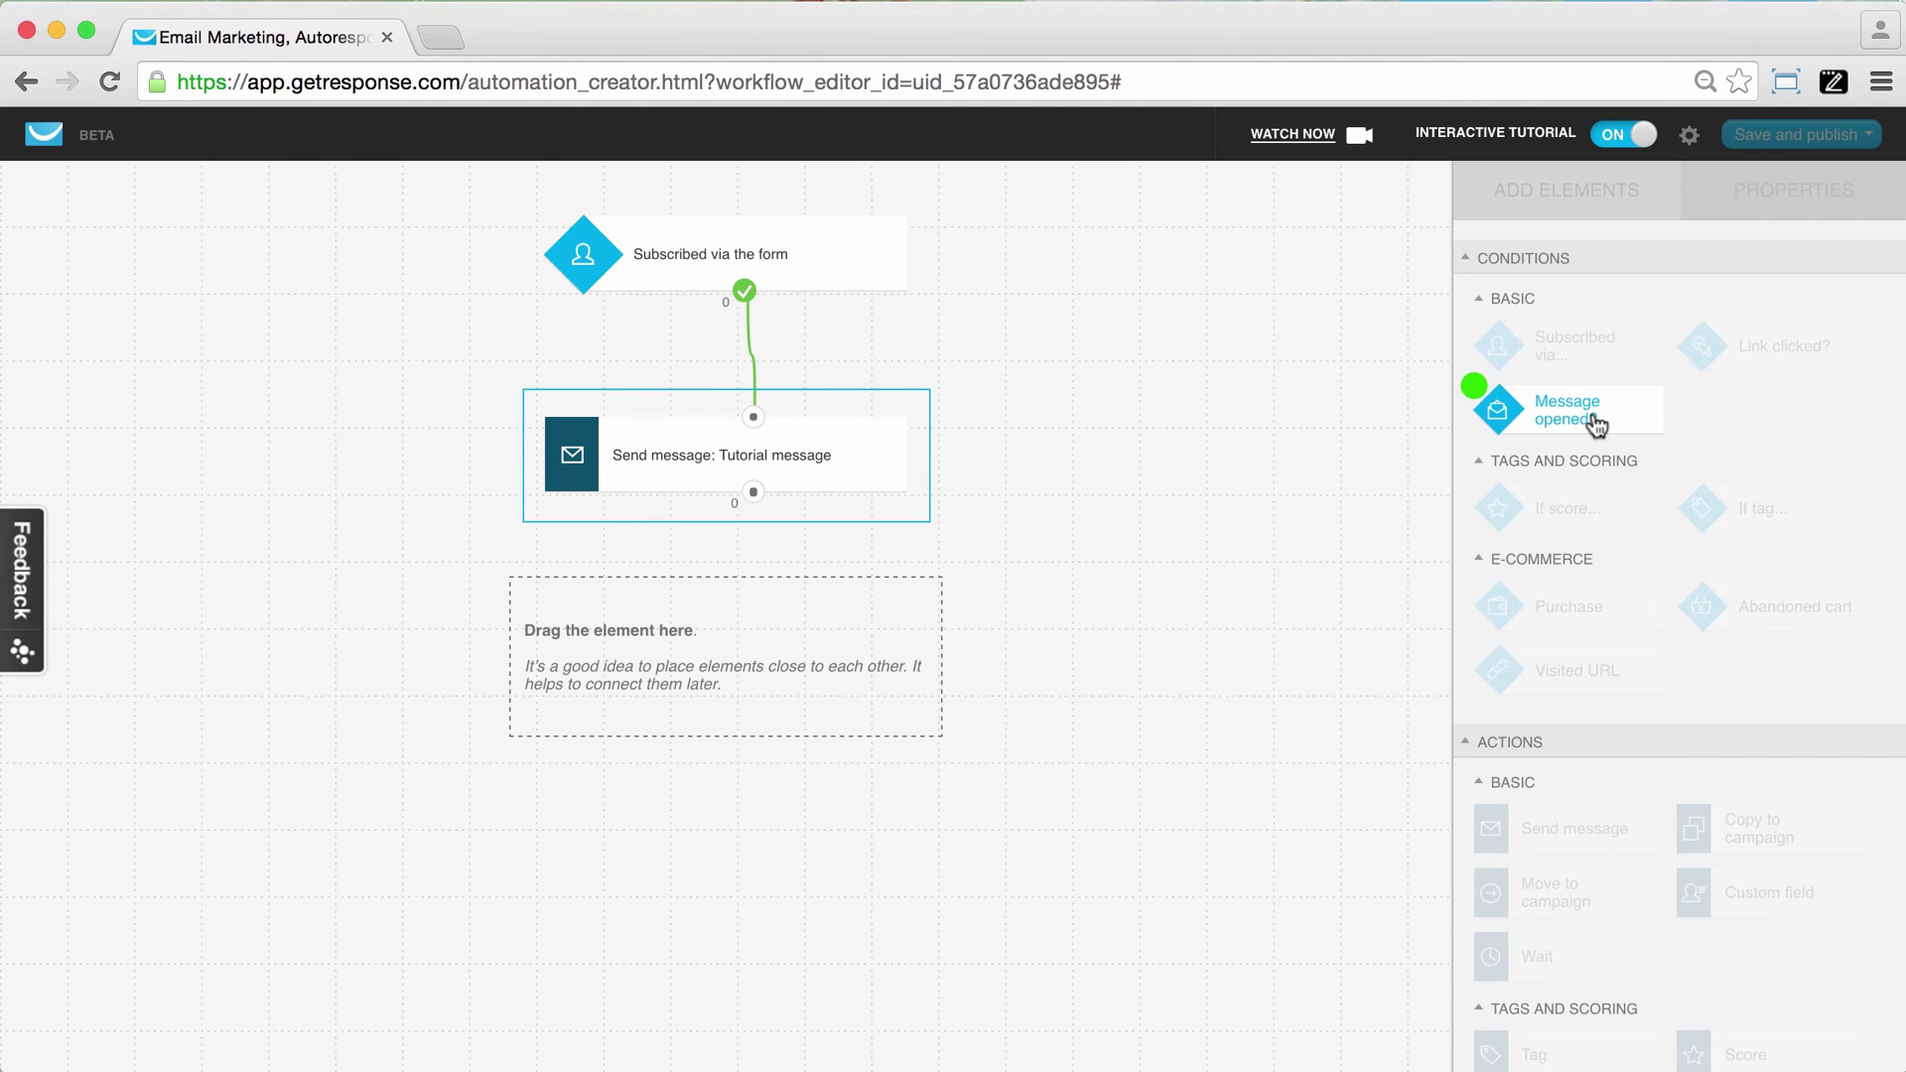
{"action": "left_click_drag", "start_coordinate": [1596, 425], "coordinate": [764, 588]}
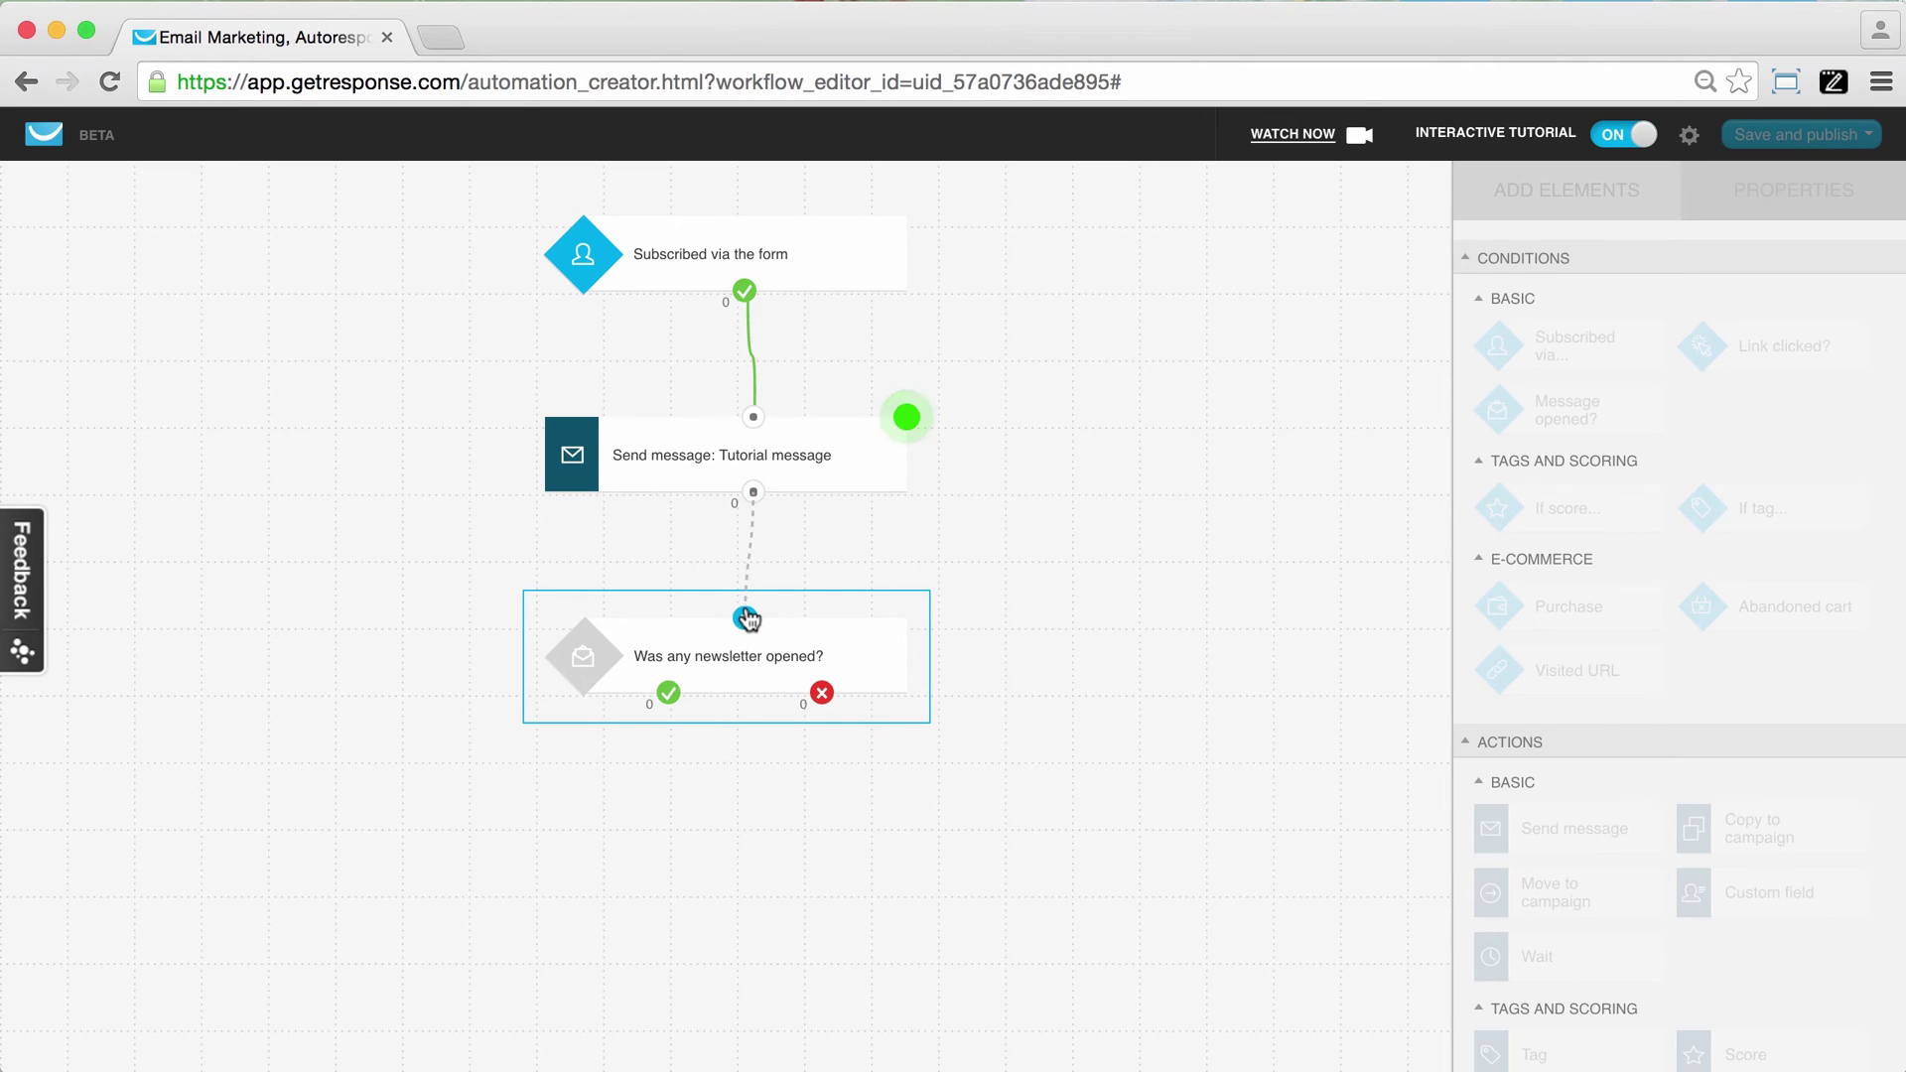
{"action": "left_click_drag", "start_coordinate": [747, 618], "coordinate": [755, 493]}
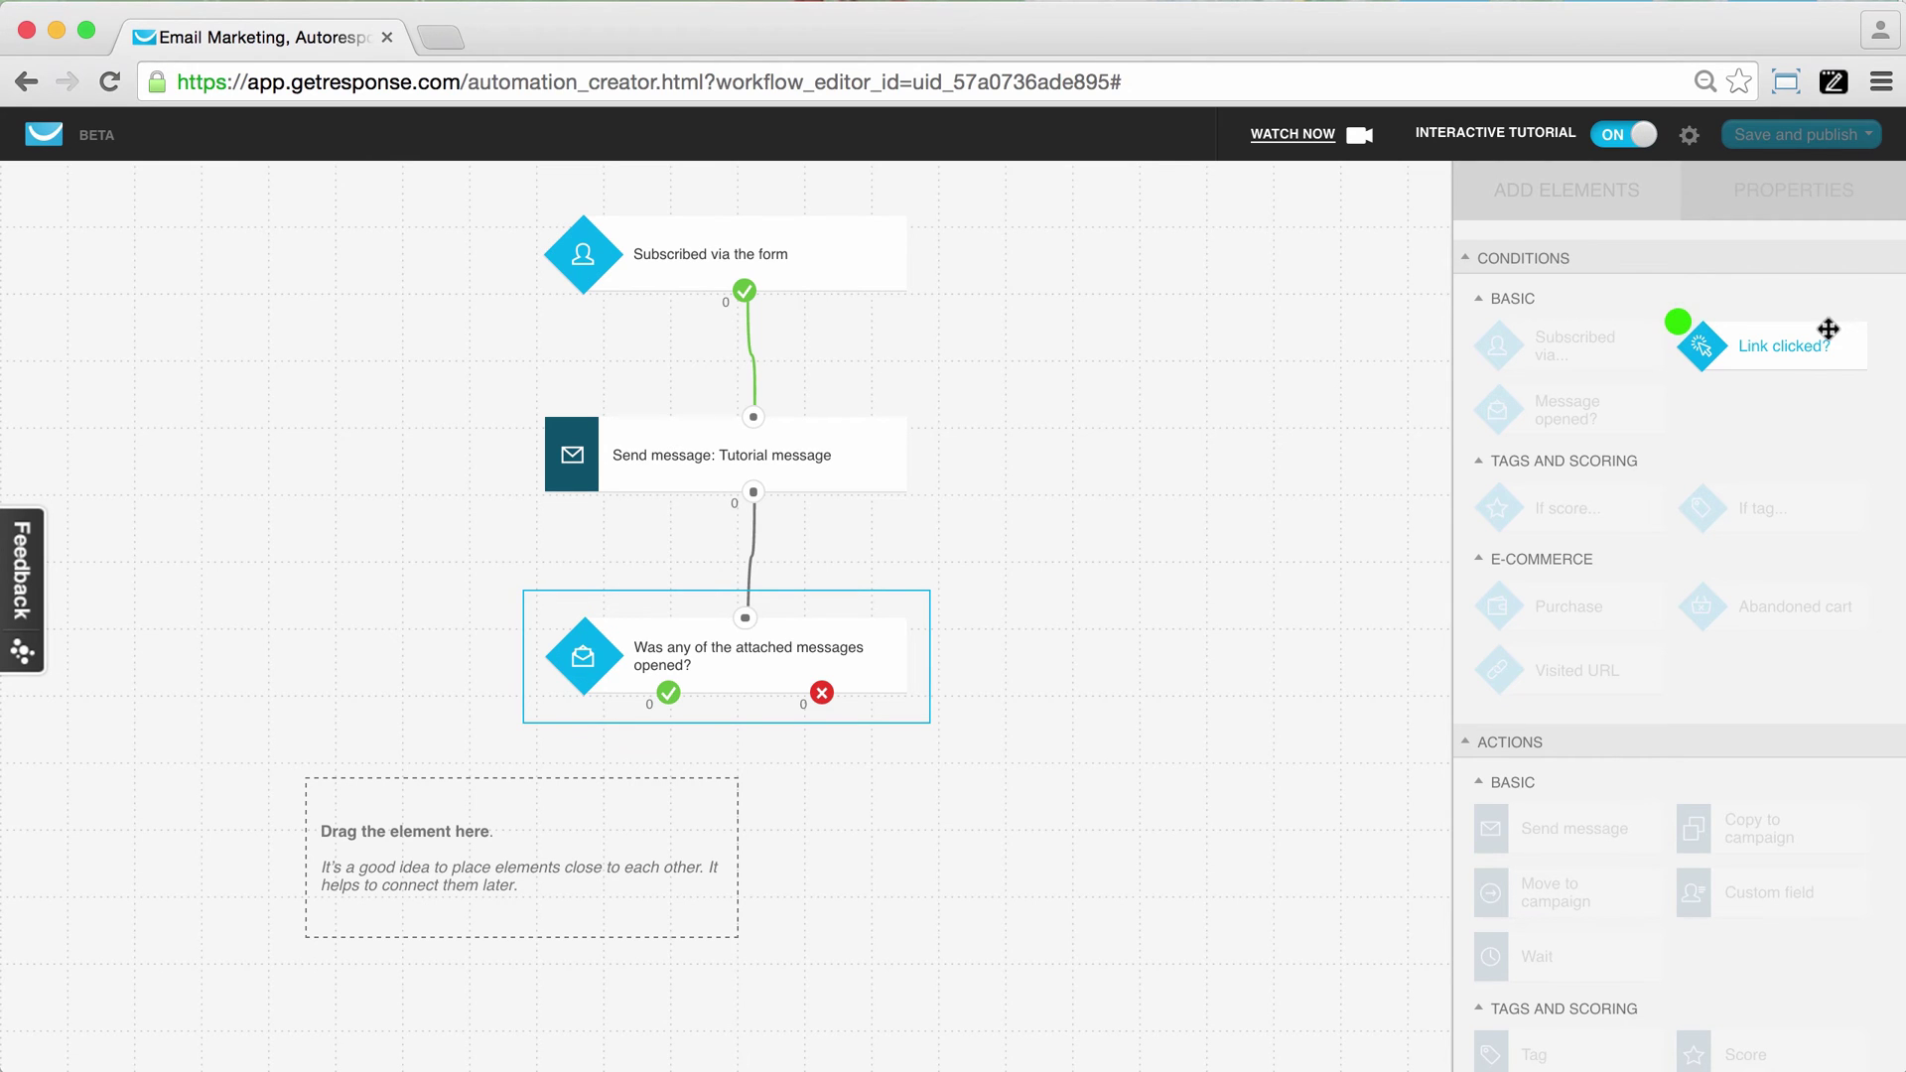
{"action": "left_click_drag", "start_coordinate": [1824, 324], "coordinate": [553, 811]}
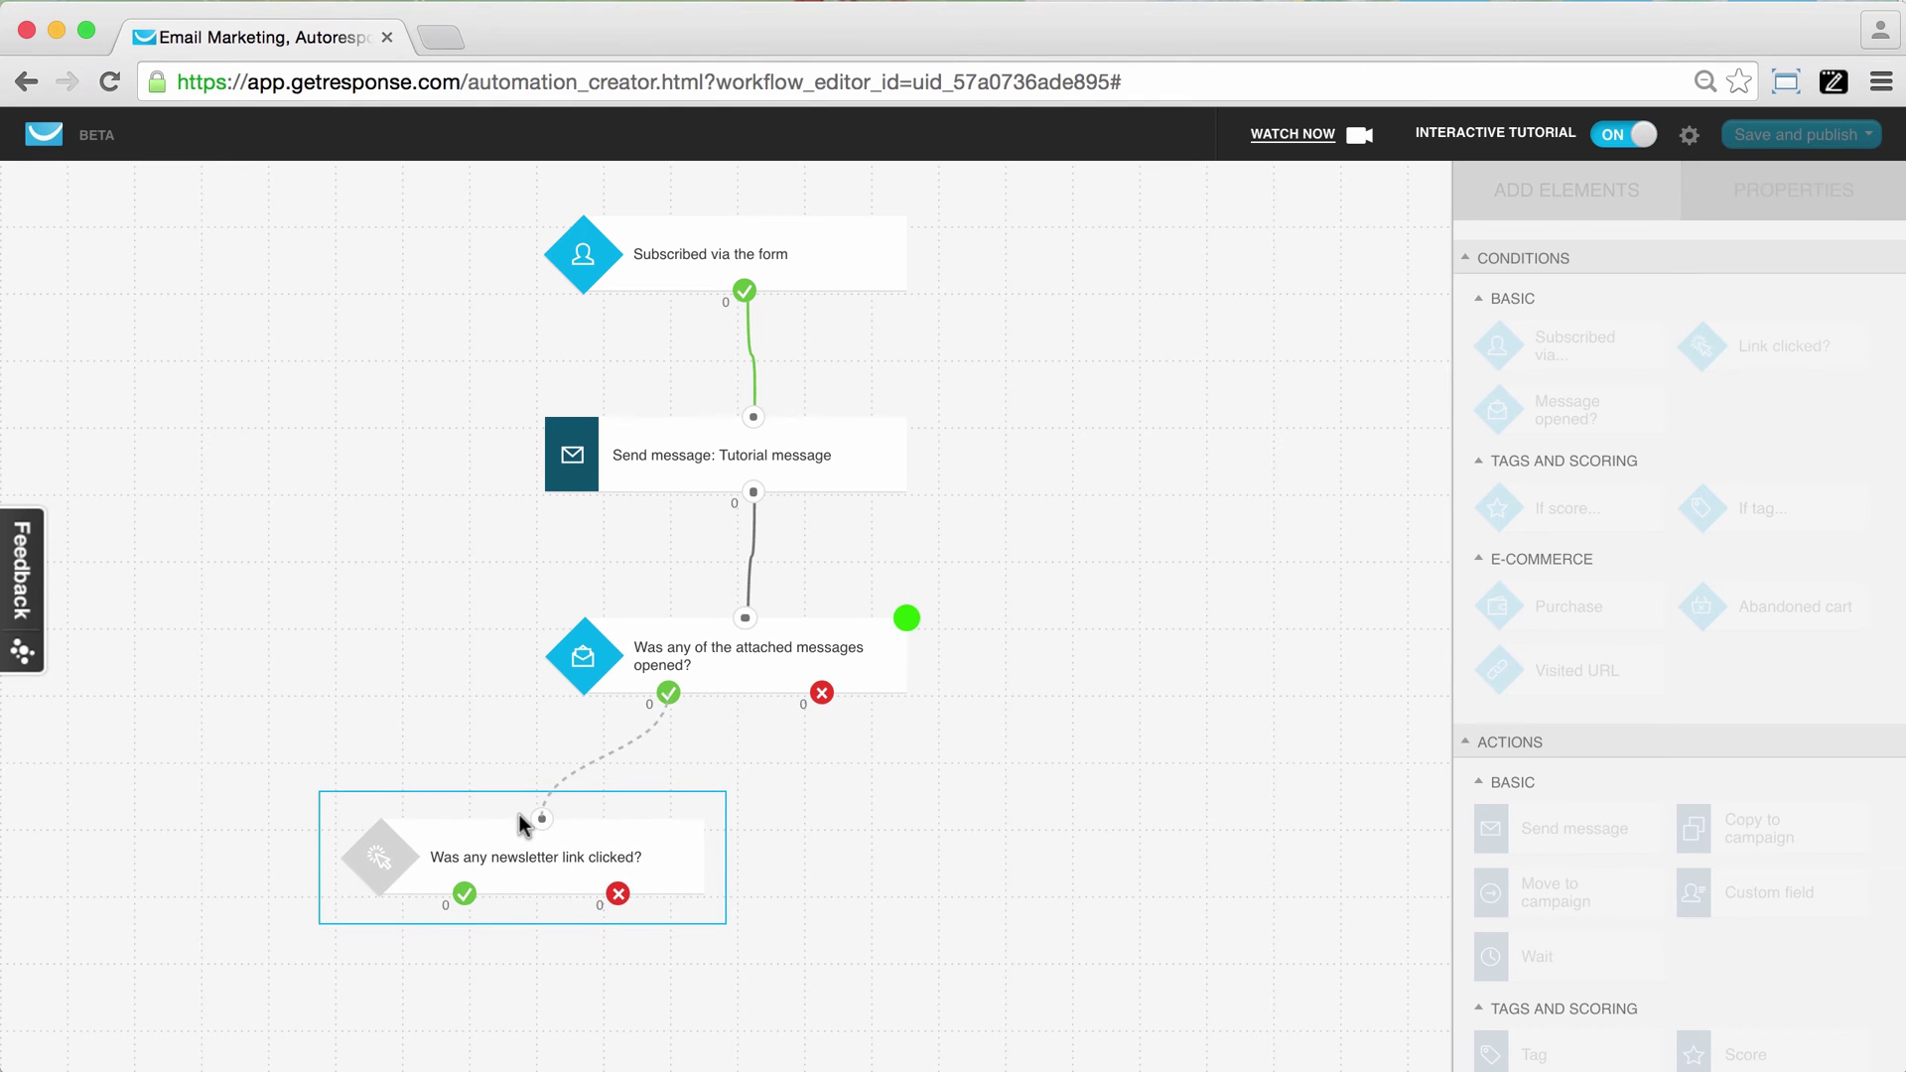
{"action": "left_click_drag", "start_coordinate": [542, 819], "coordinate": [672, 705]}
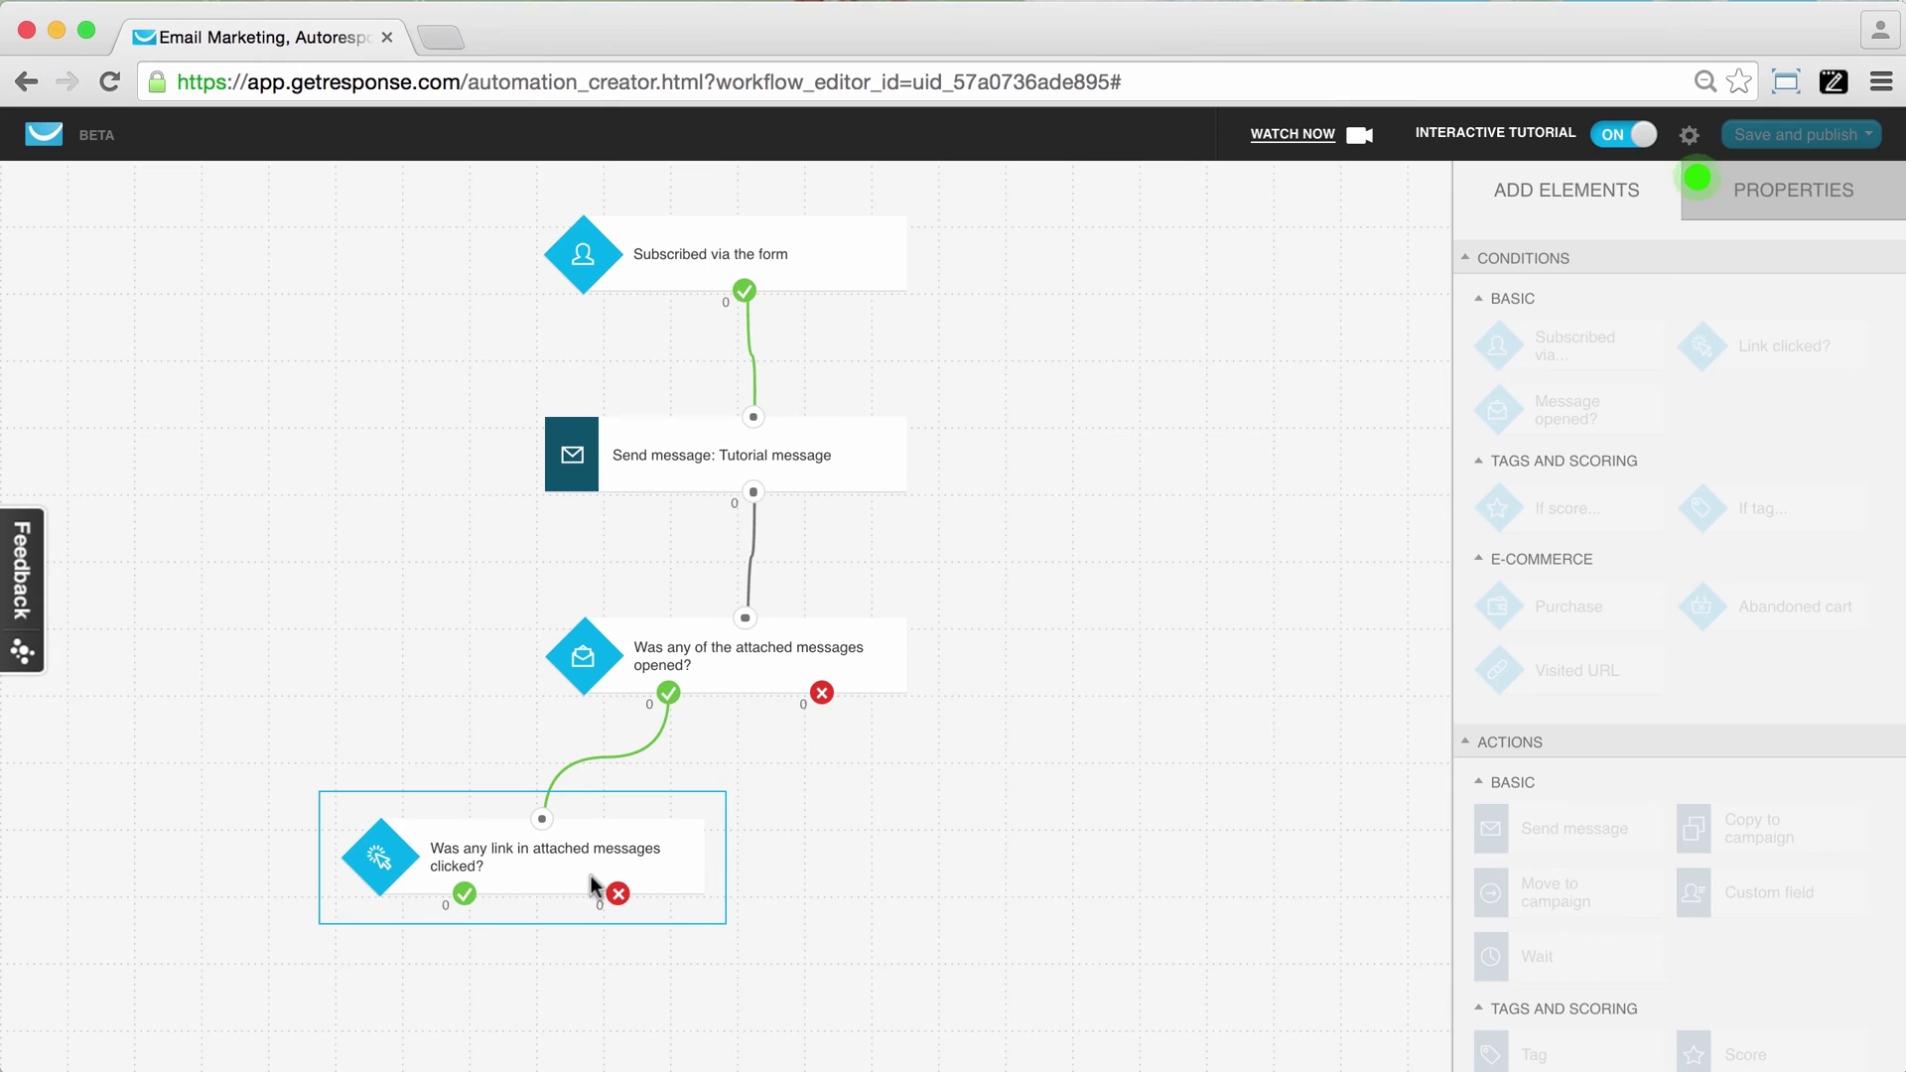
{"action": "left_click", "coordinate": [1719, 192]}
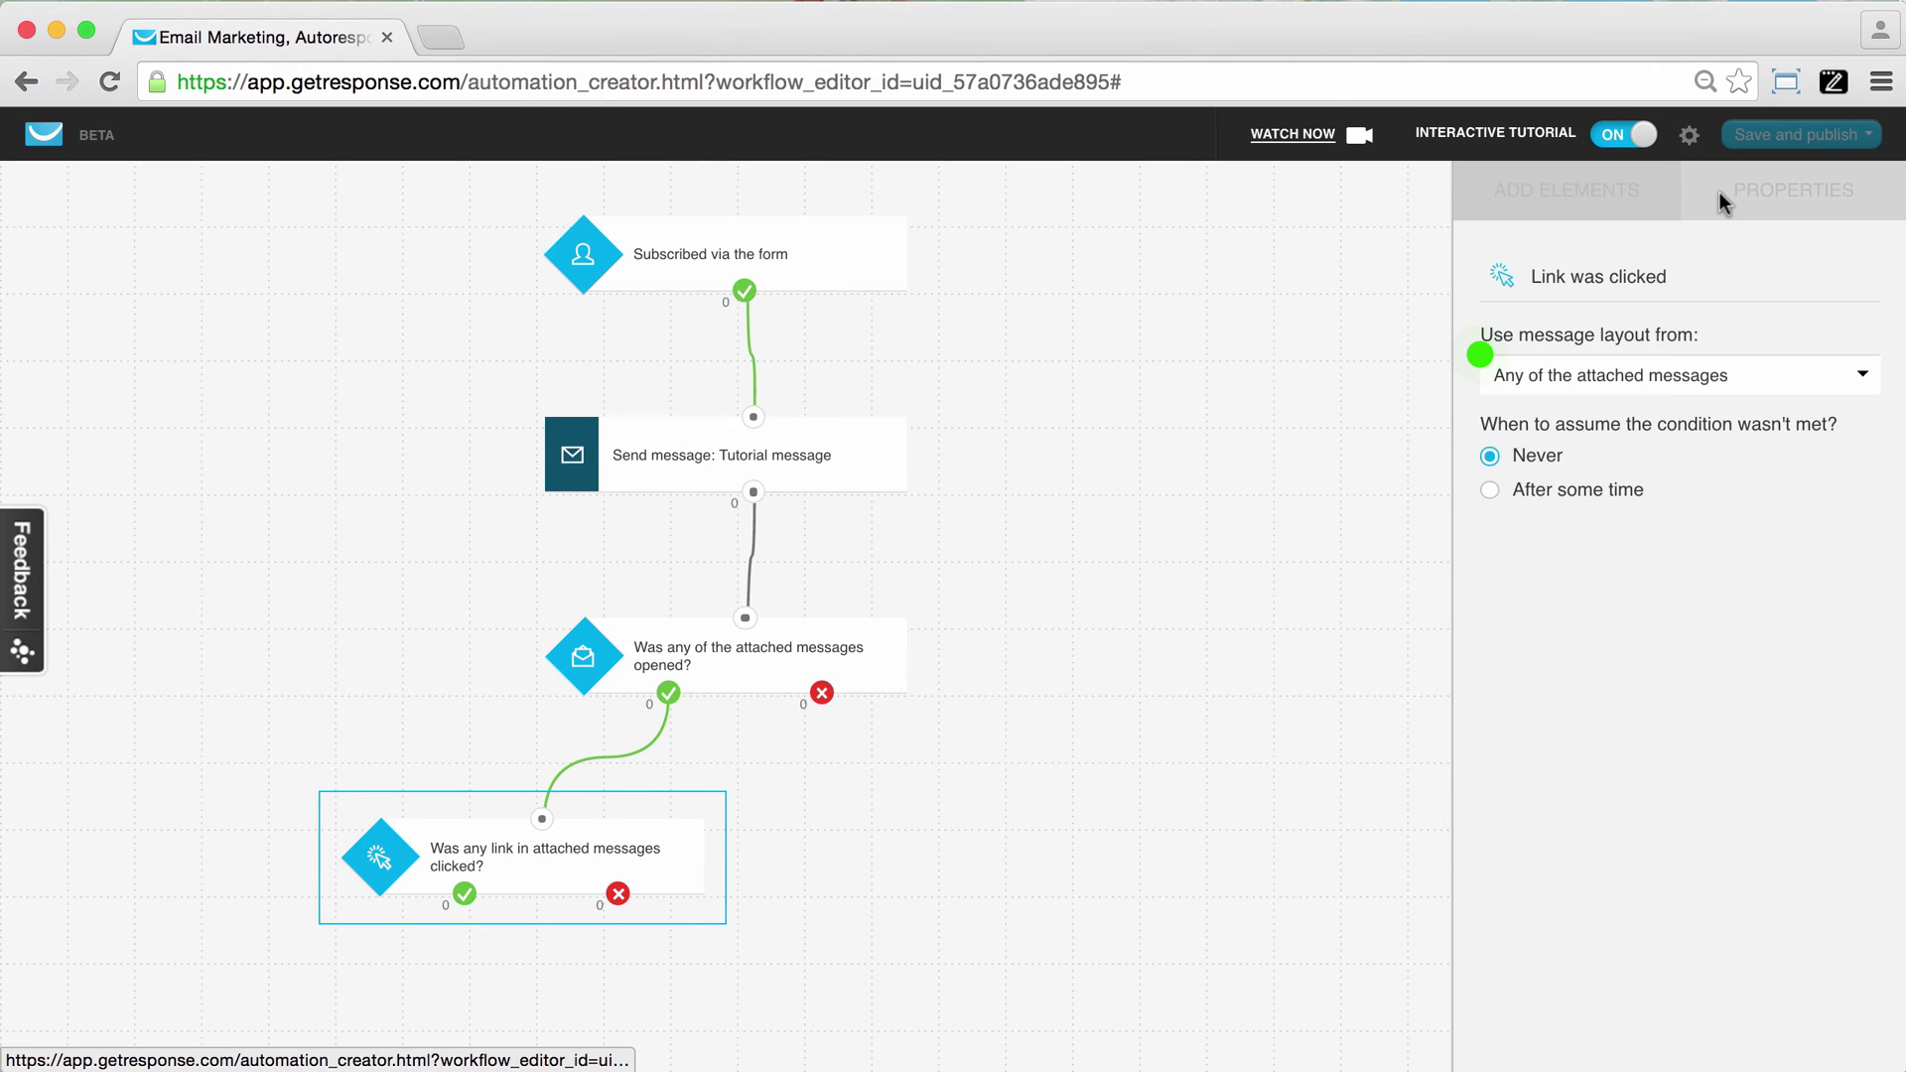
{"action": "left_click", "coordinate": [1628, 380]}
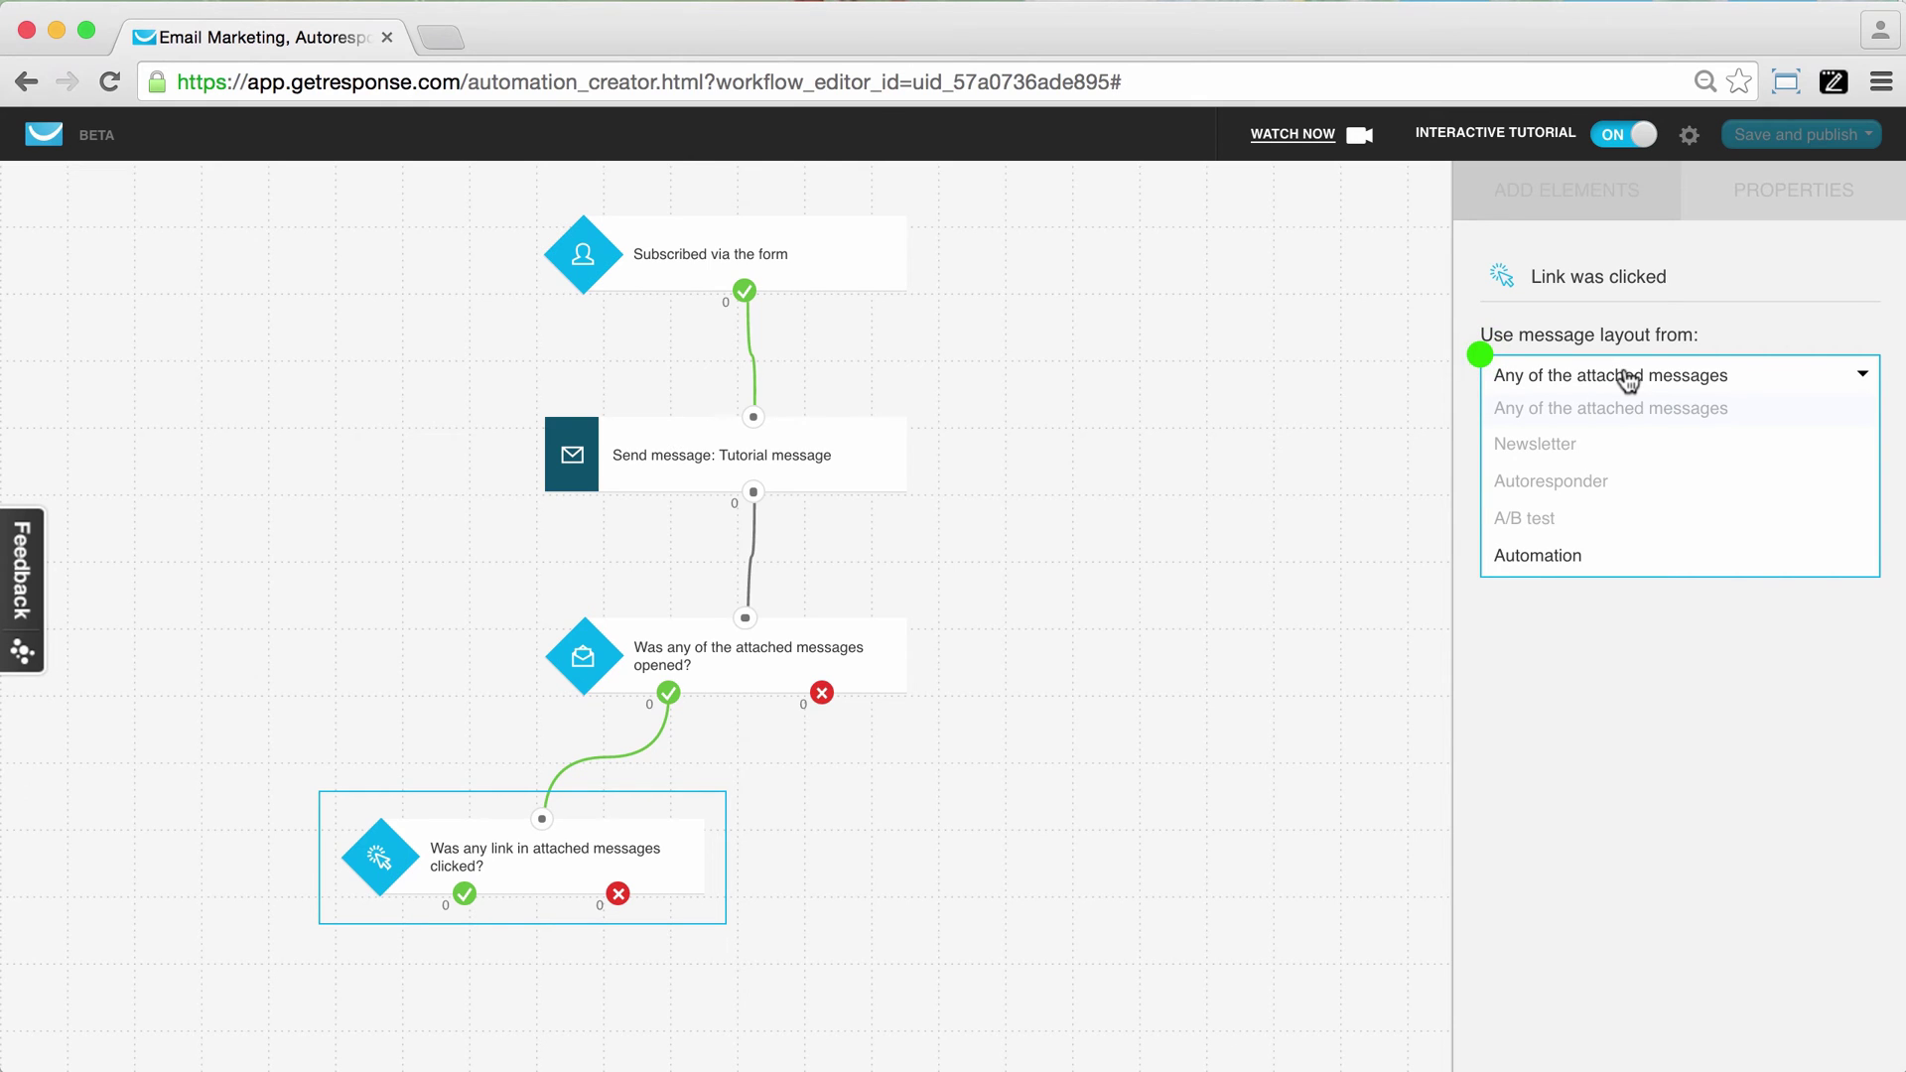
{"action": "left_click", "coordinate": [1535, 557]}
{"action": "left_click", "coordinate": [1635, 443]}
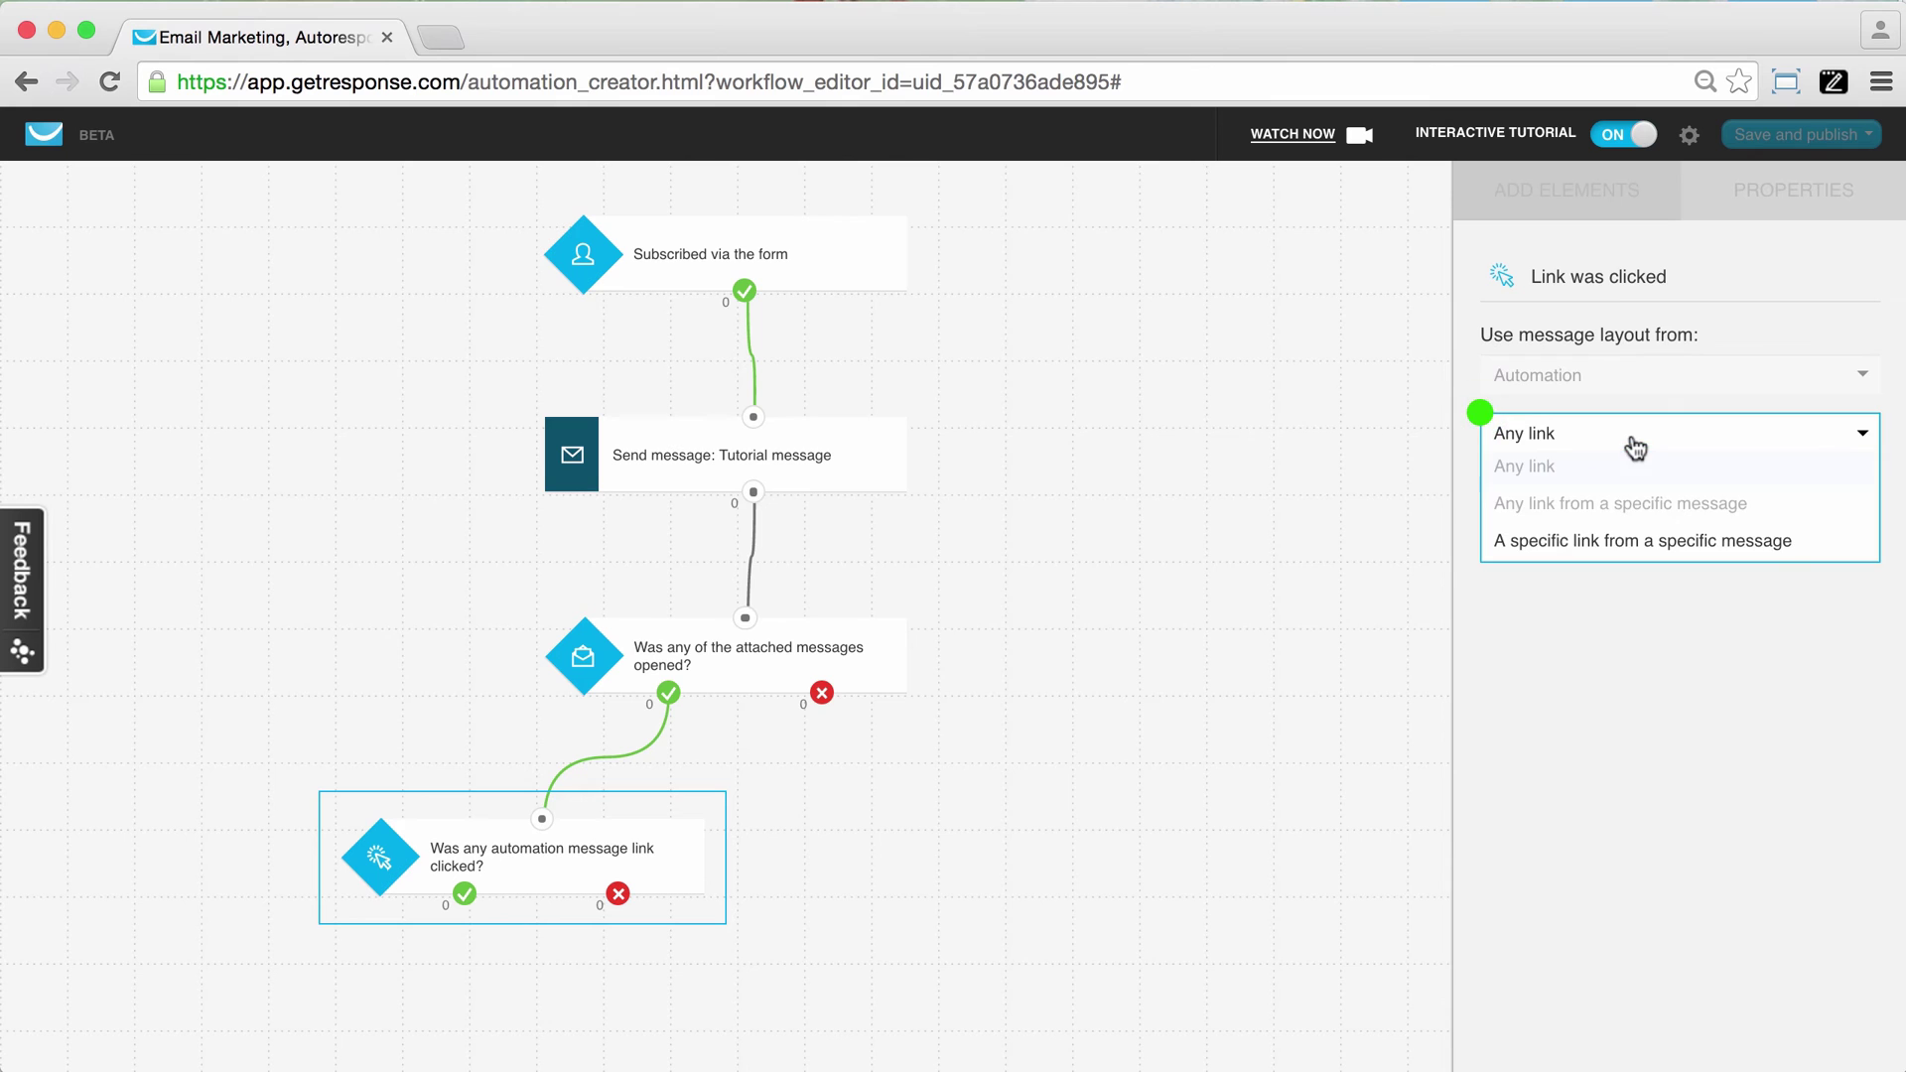
{"action": "left_click", "coordinate": [1598, 540]}
{"action": "left_click", "coordinate": [1644, 536]}
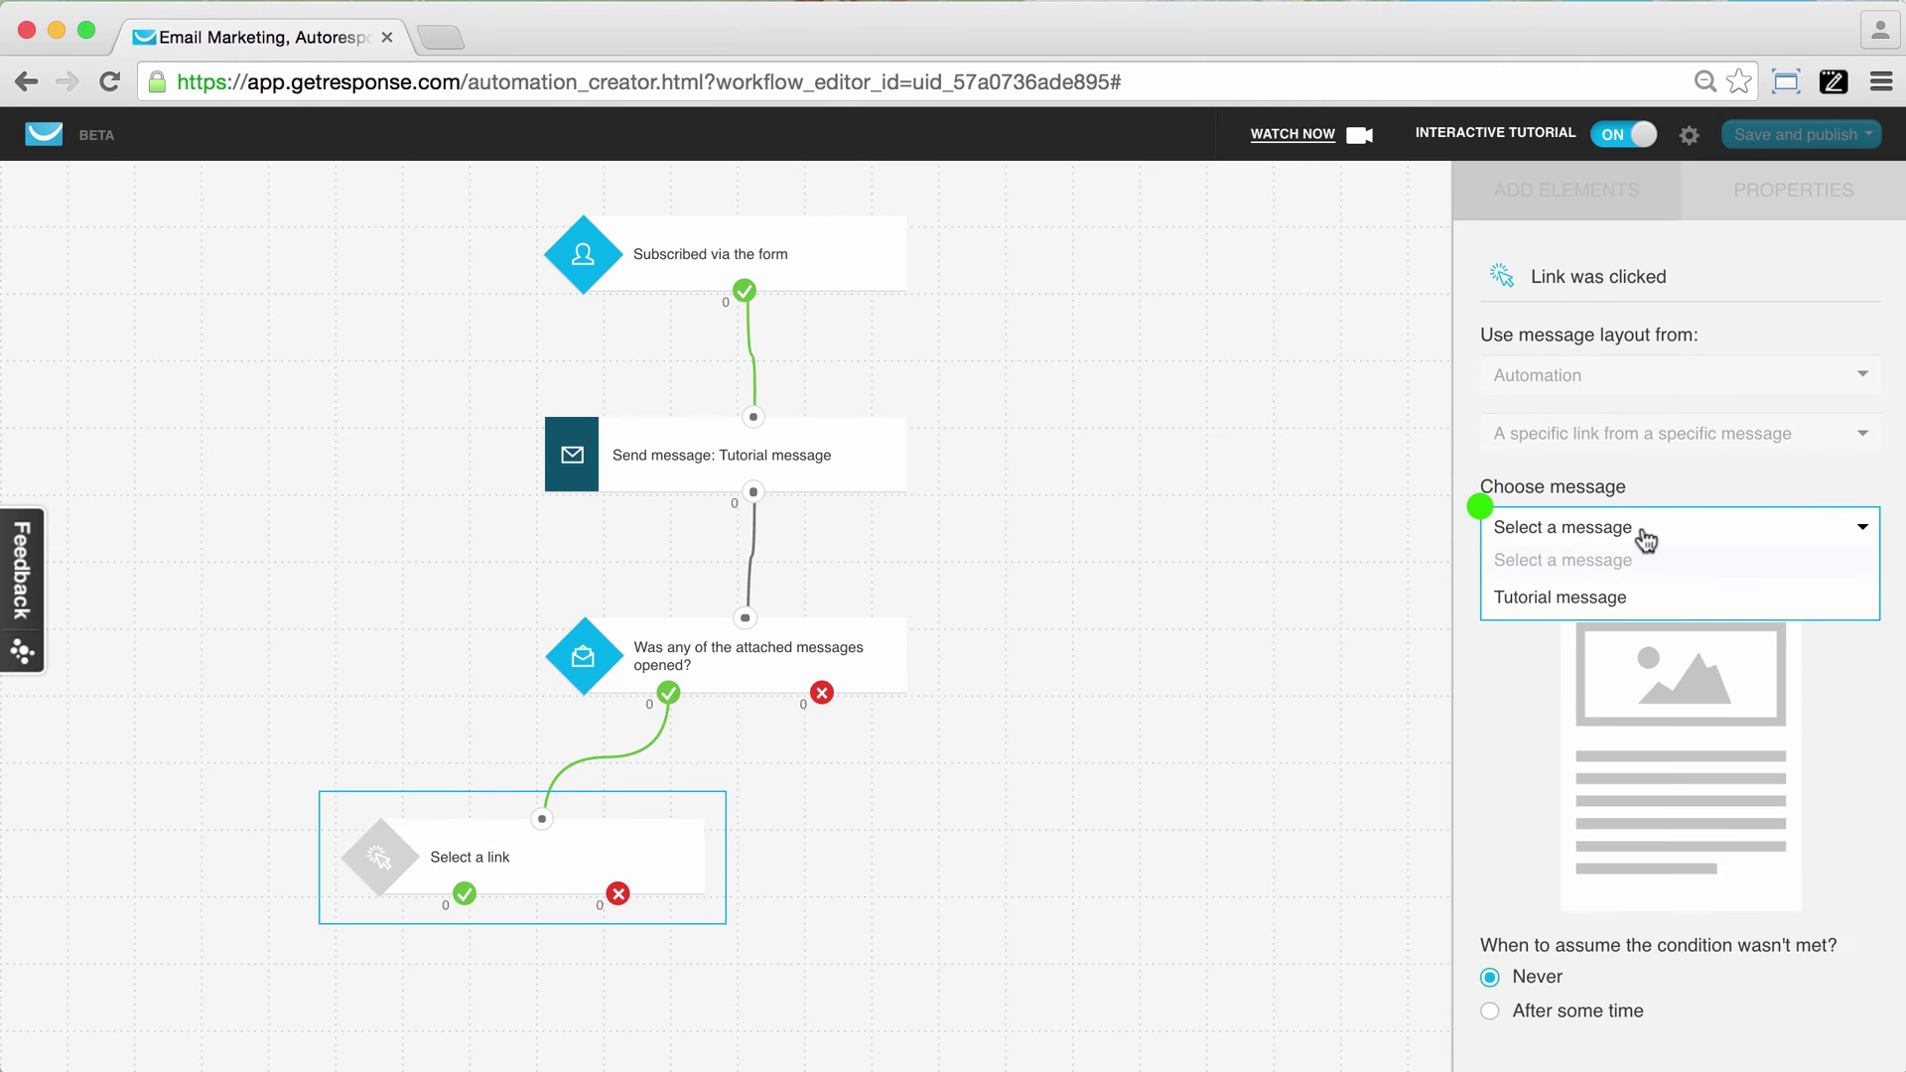
{"action": "left_click", "coordinate": [1545, 597]}
{"action": "scroll", "coordinate": [1647, 794], "scroll_direction": "down", "scroll_amount": 2}
{"action": "left_click", "coordinate": [1620, 892]}
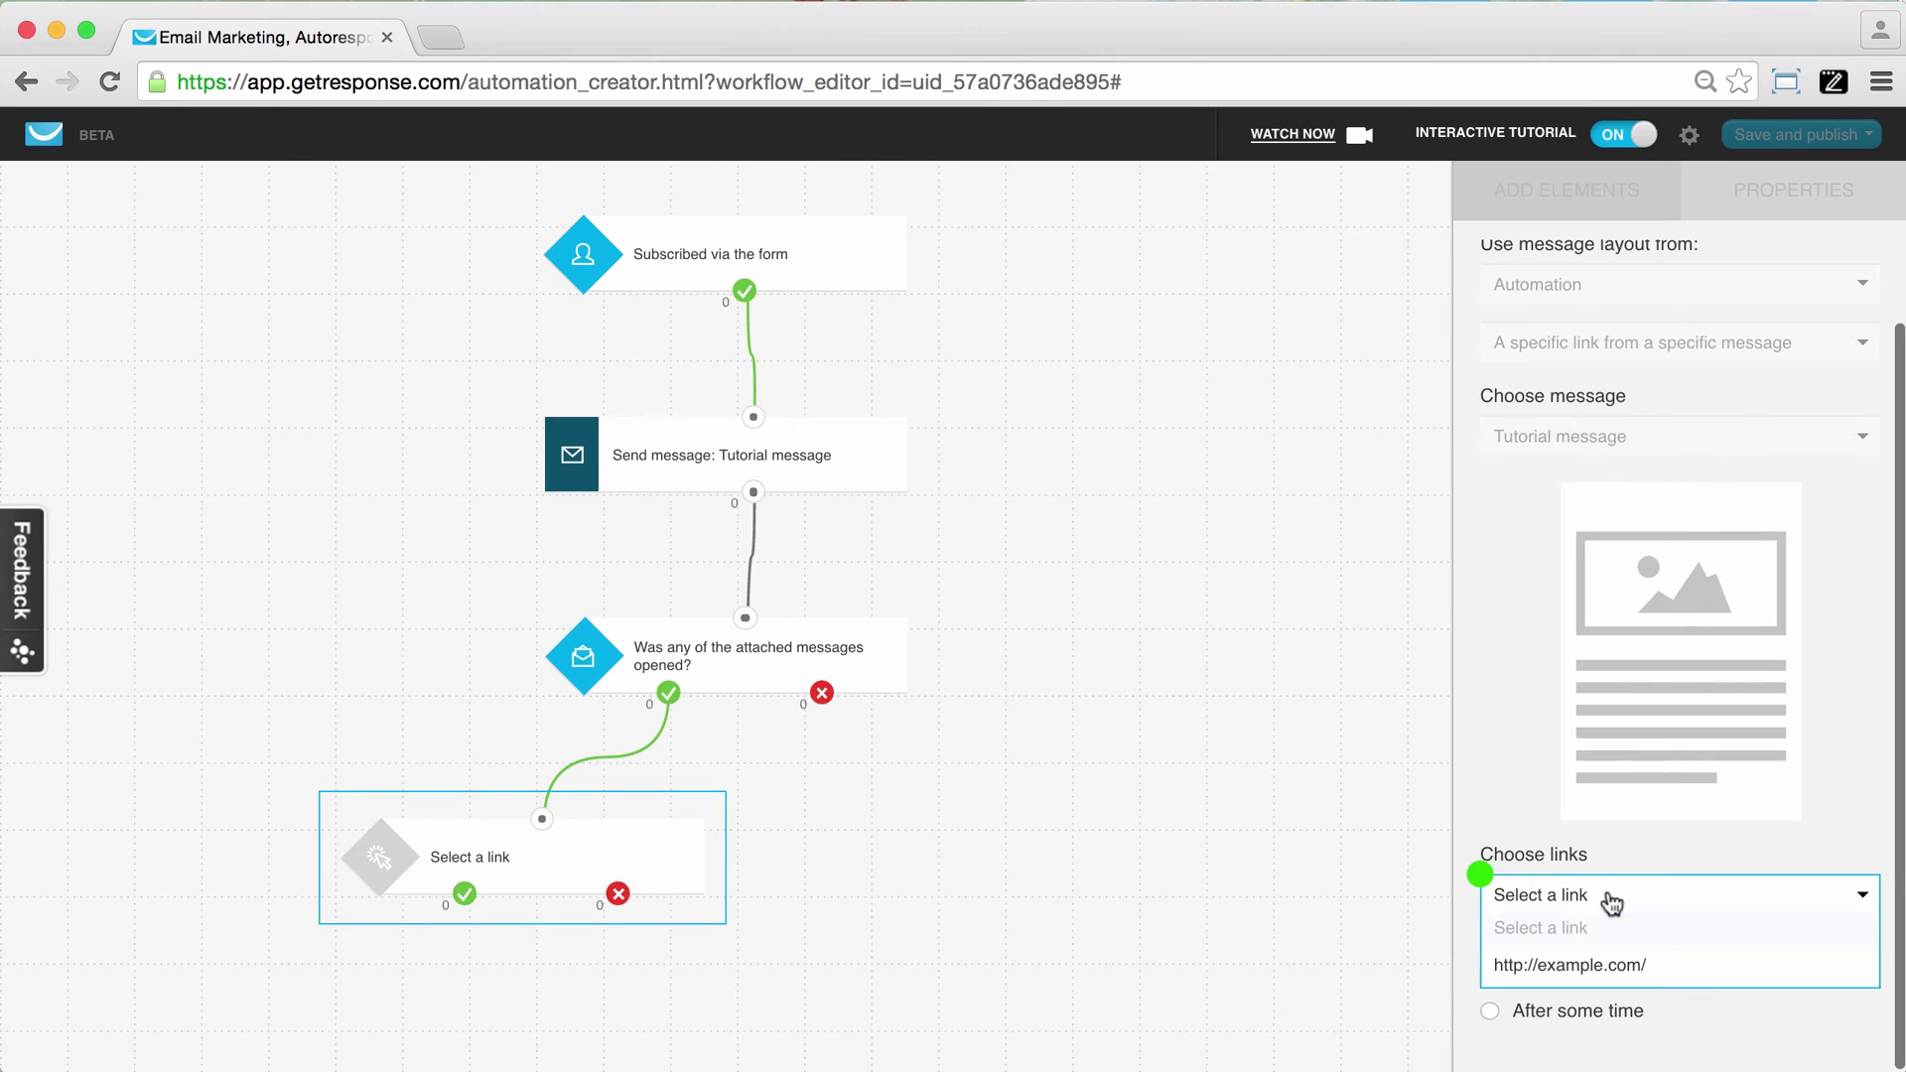
{"action": "left_click", "coordinate": [1596, 963]}
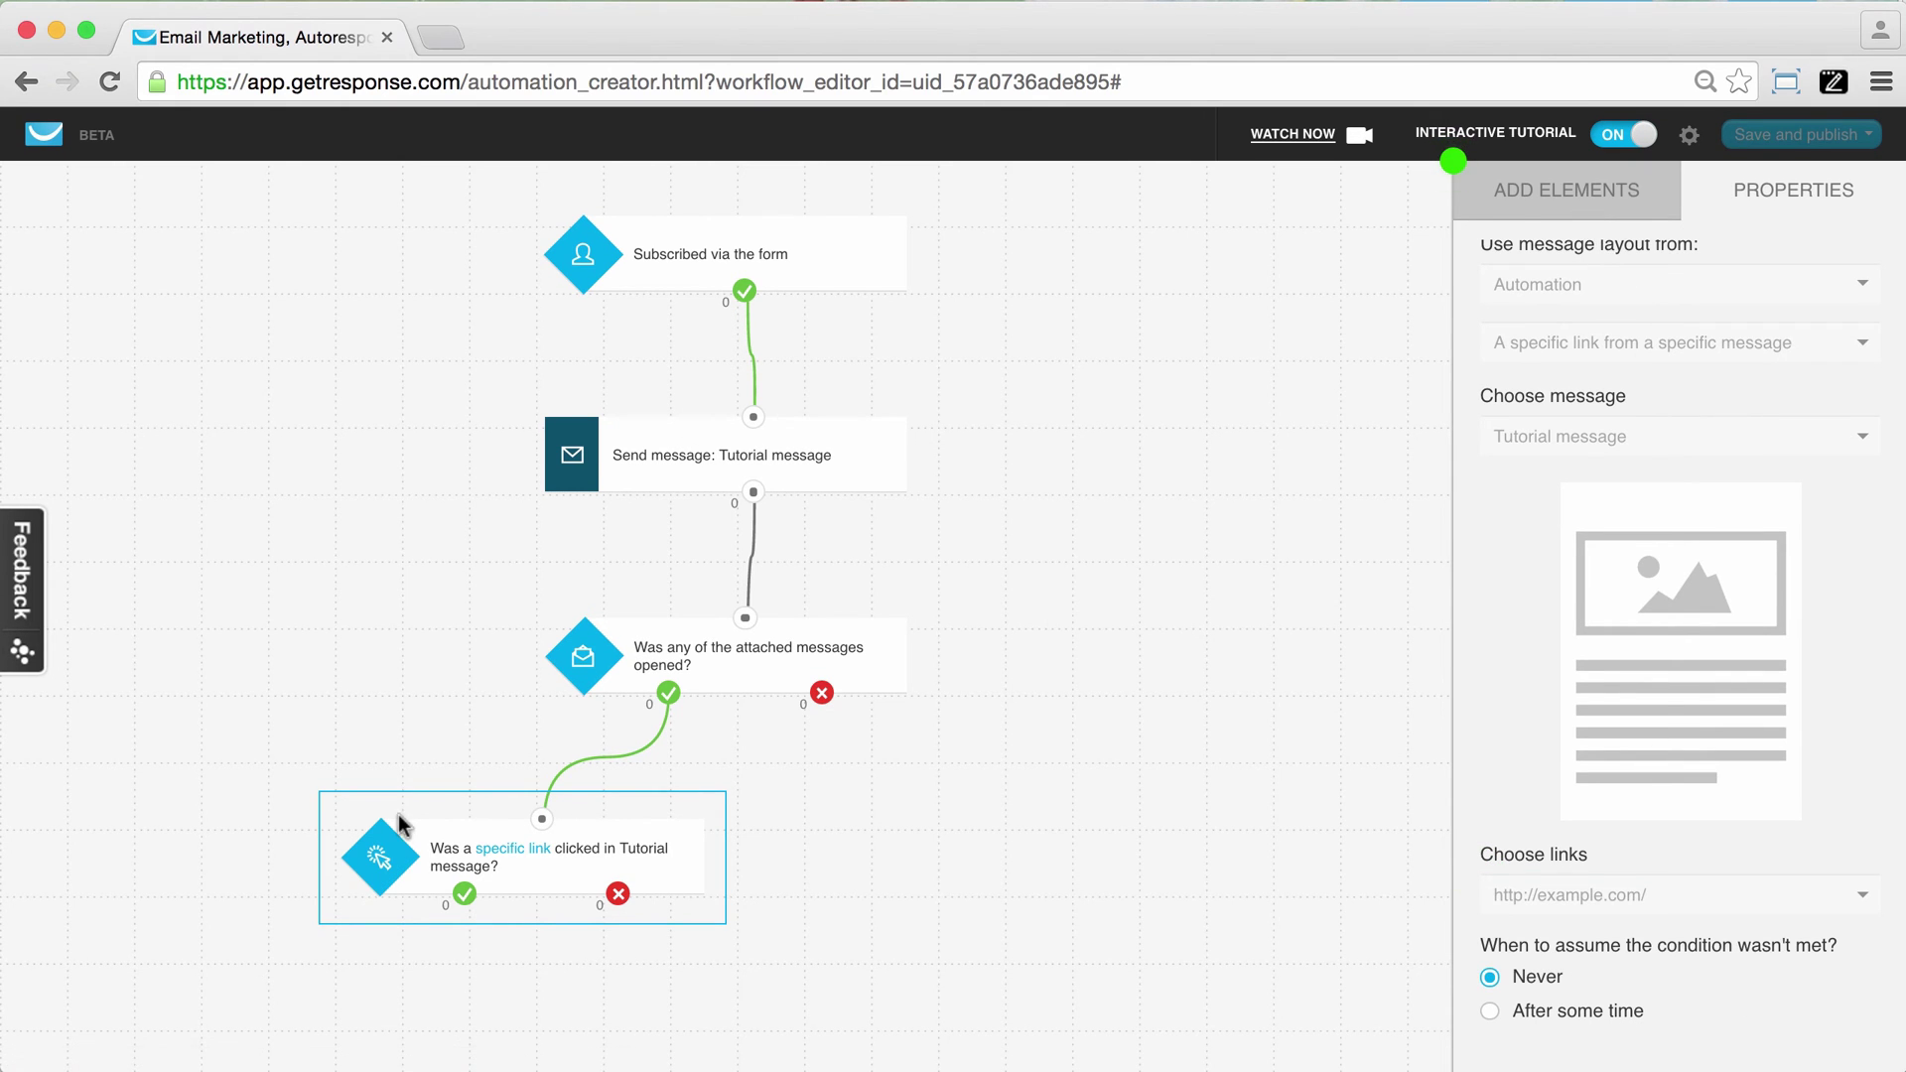
Step: Add a Tag action beside the link condition and connect it to the negative branch of the message-opened condition
{"action": "left_click", "coordinate": [1606, 210]}
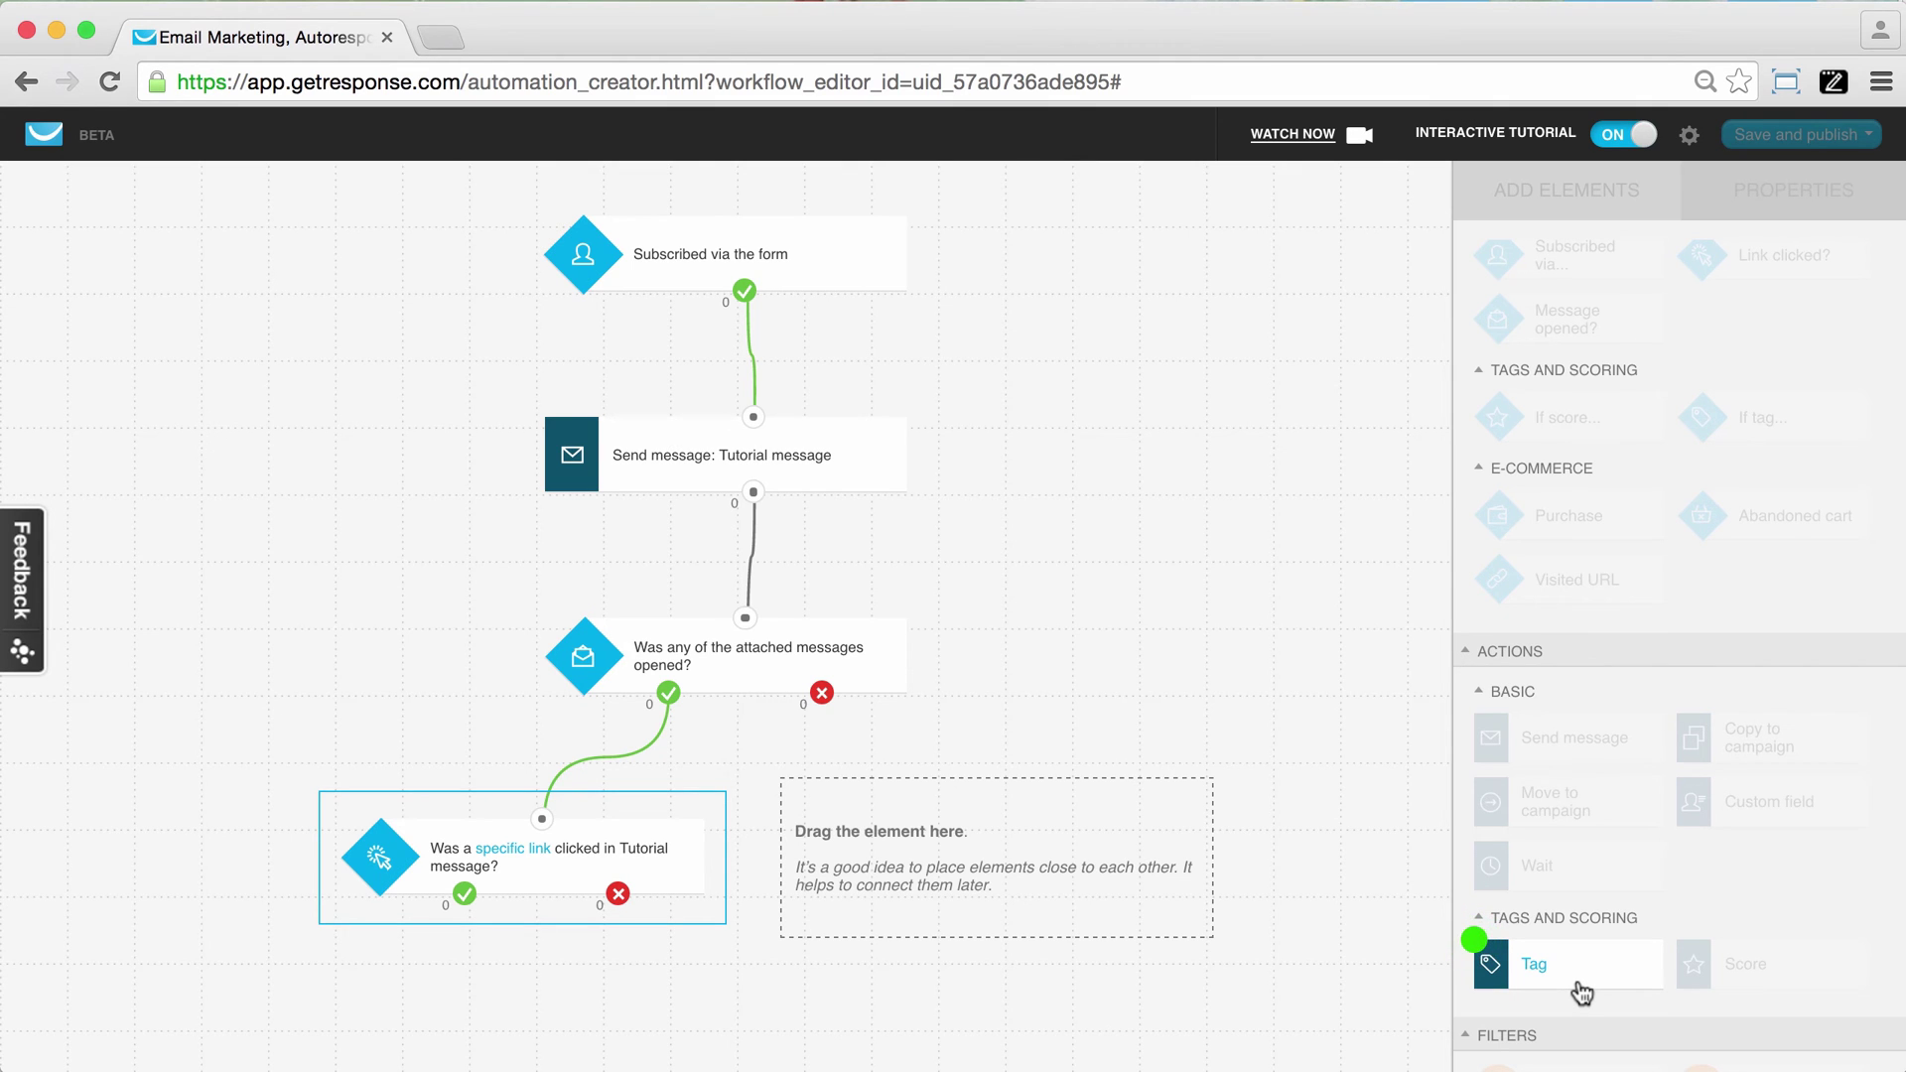
{"action": "left_click_drag", "start_coordinate": [1582, 993], "coordinate": [983, 793]}
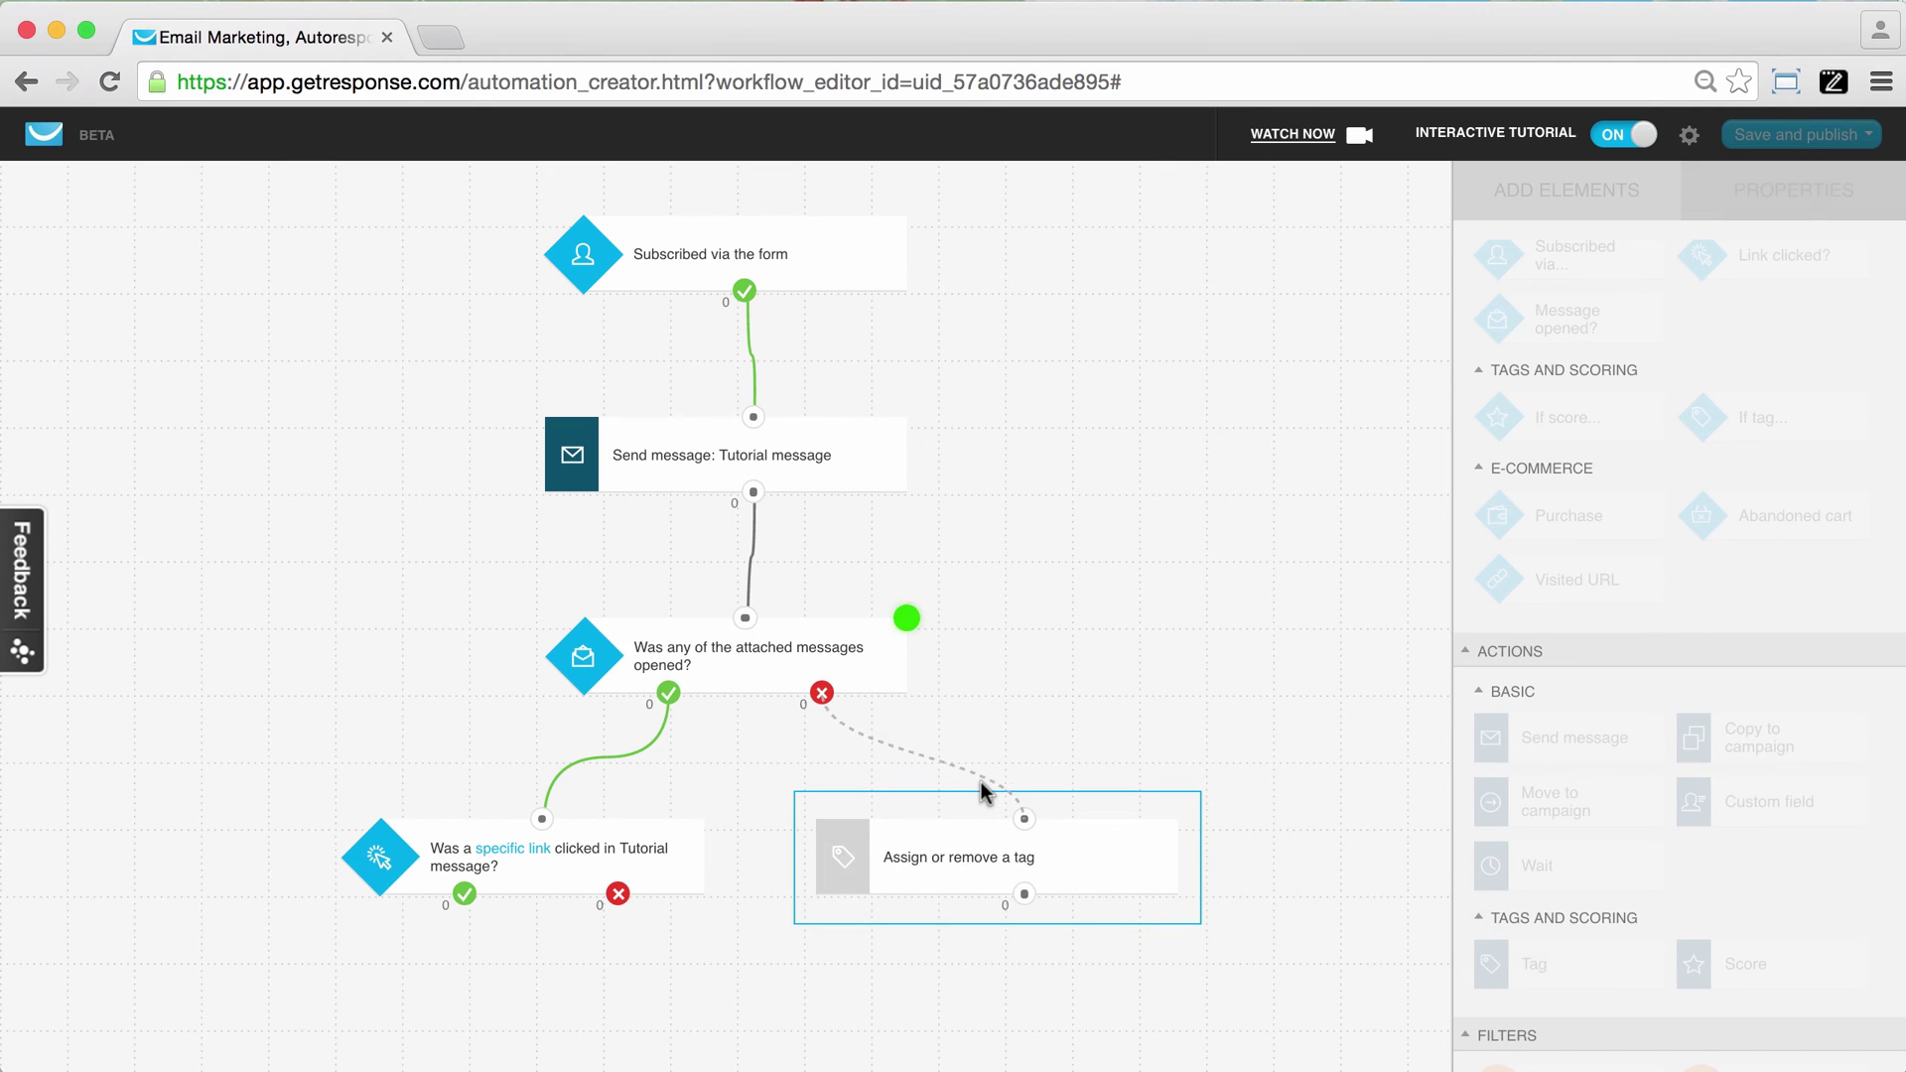
{"action": "left_click_drag", "start_coordinate": [1024, 817], "coordinate": [822, 695]}
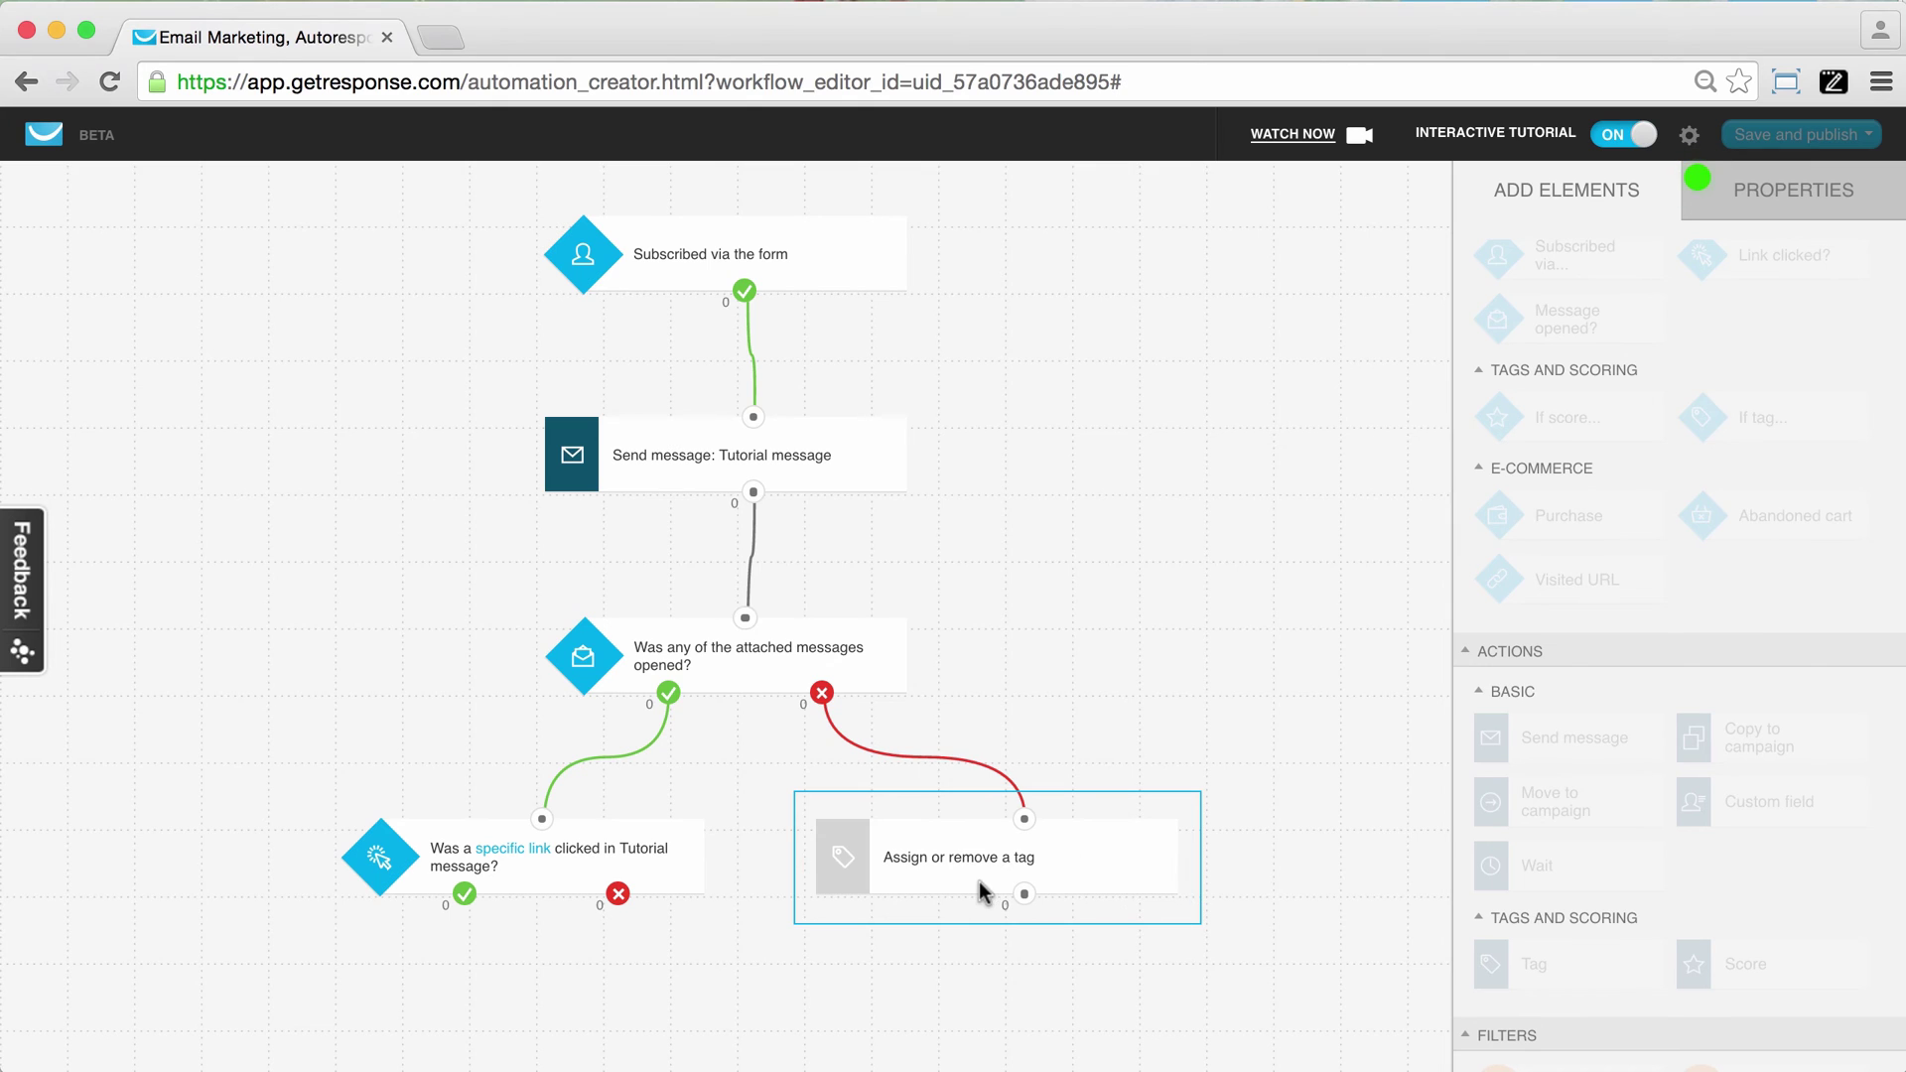
Step: Create a new tag named inactive_7 and assign it in the Tag action
{"action": "left_click", "coordinate": [1787, 204]}
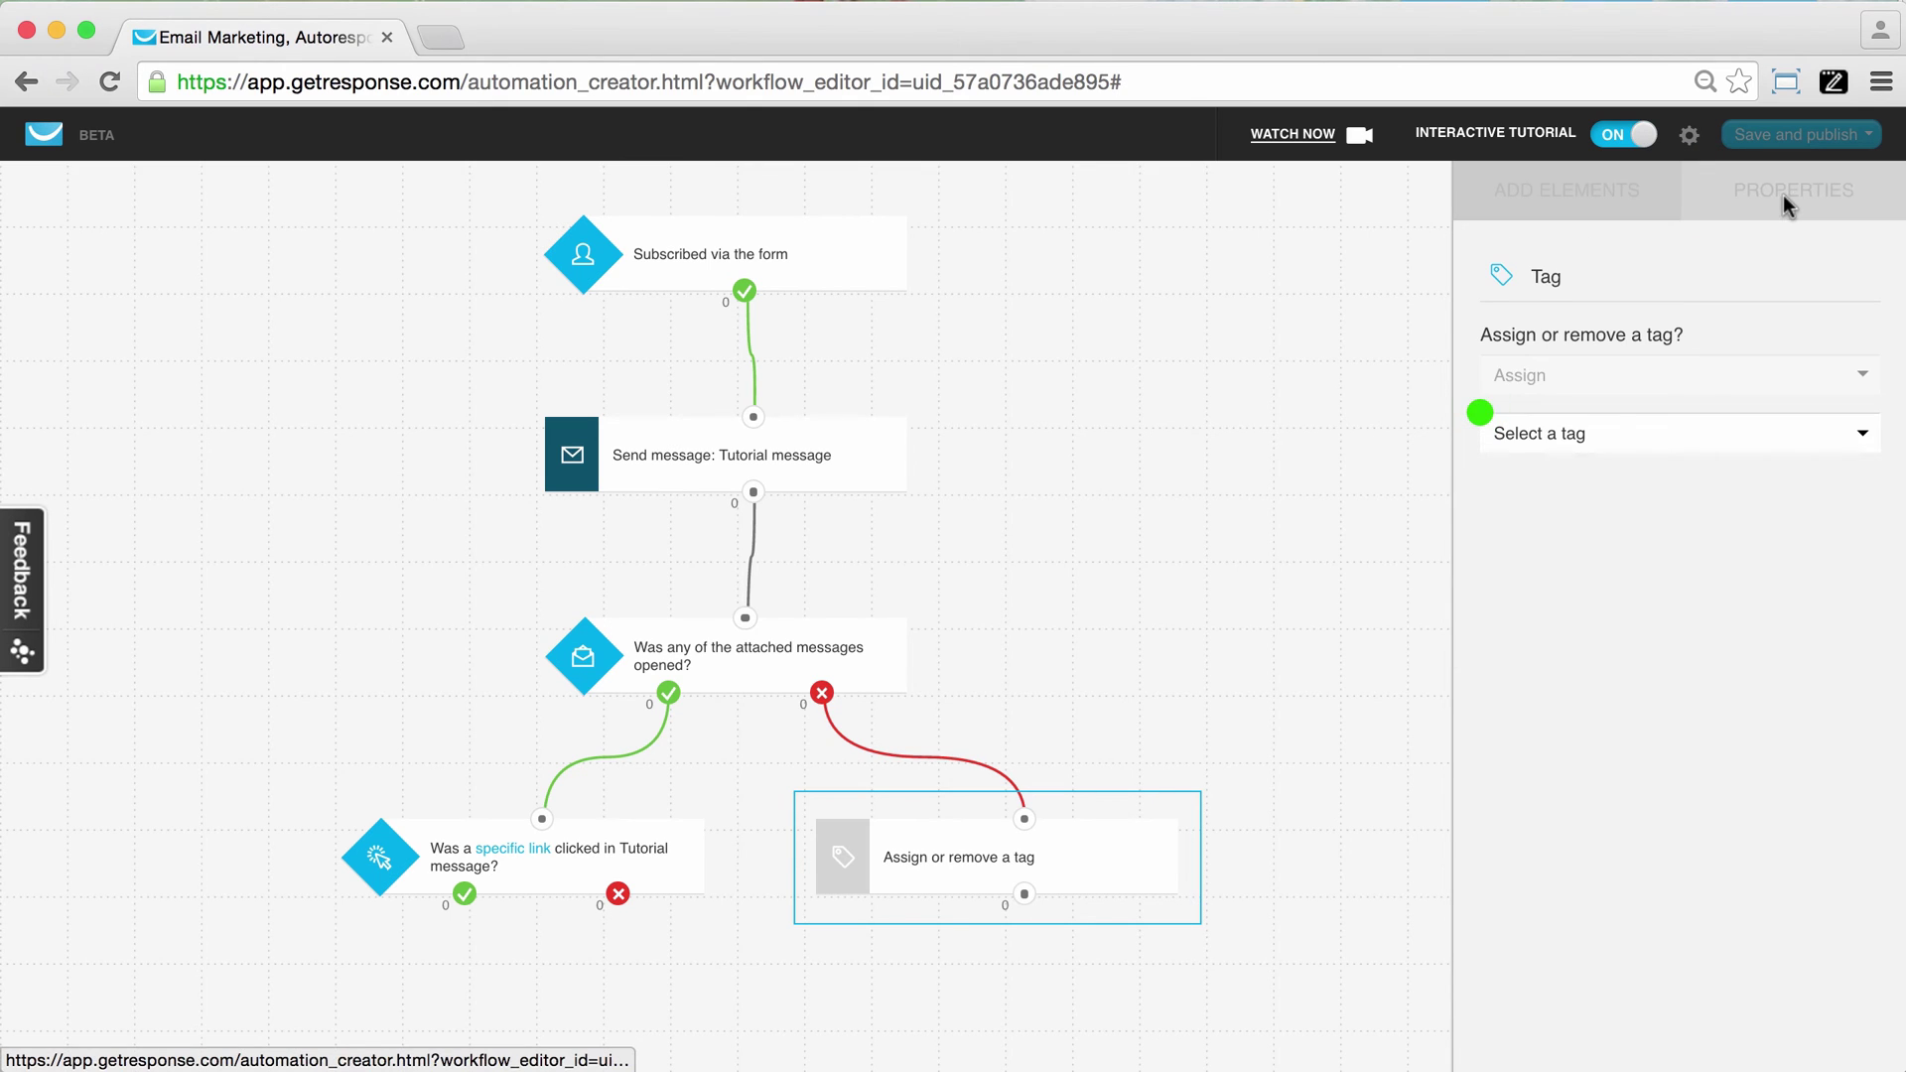
{"action": "left_click", "coordinate": [1607, 431]}
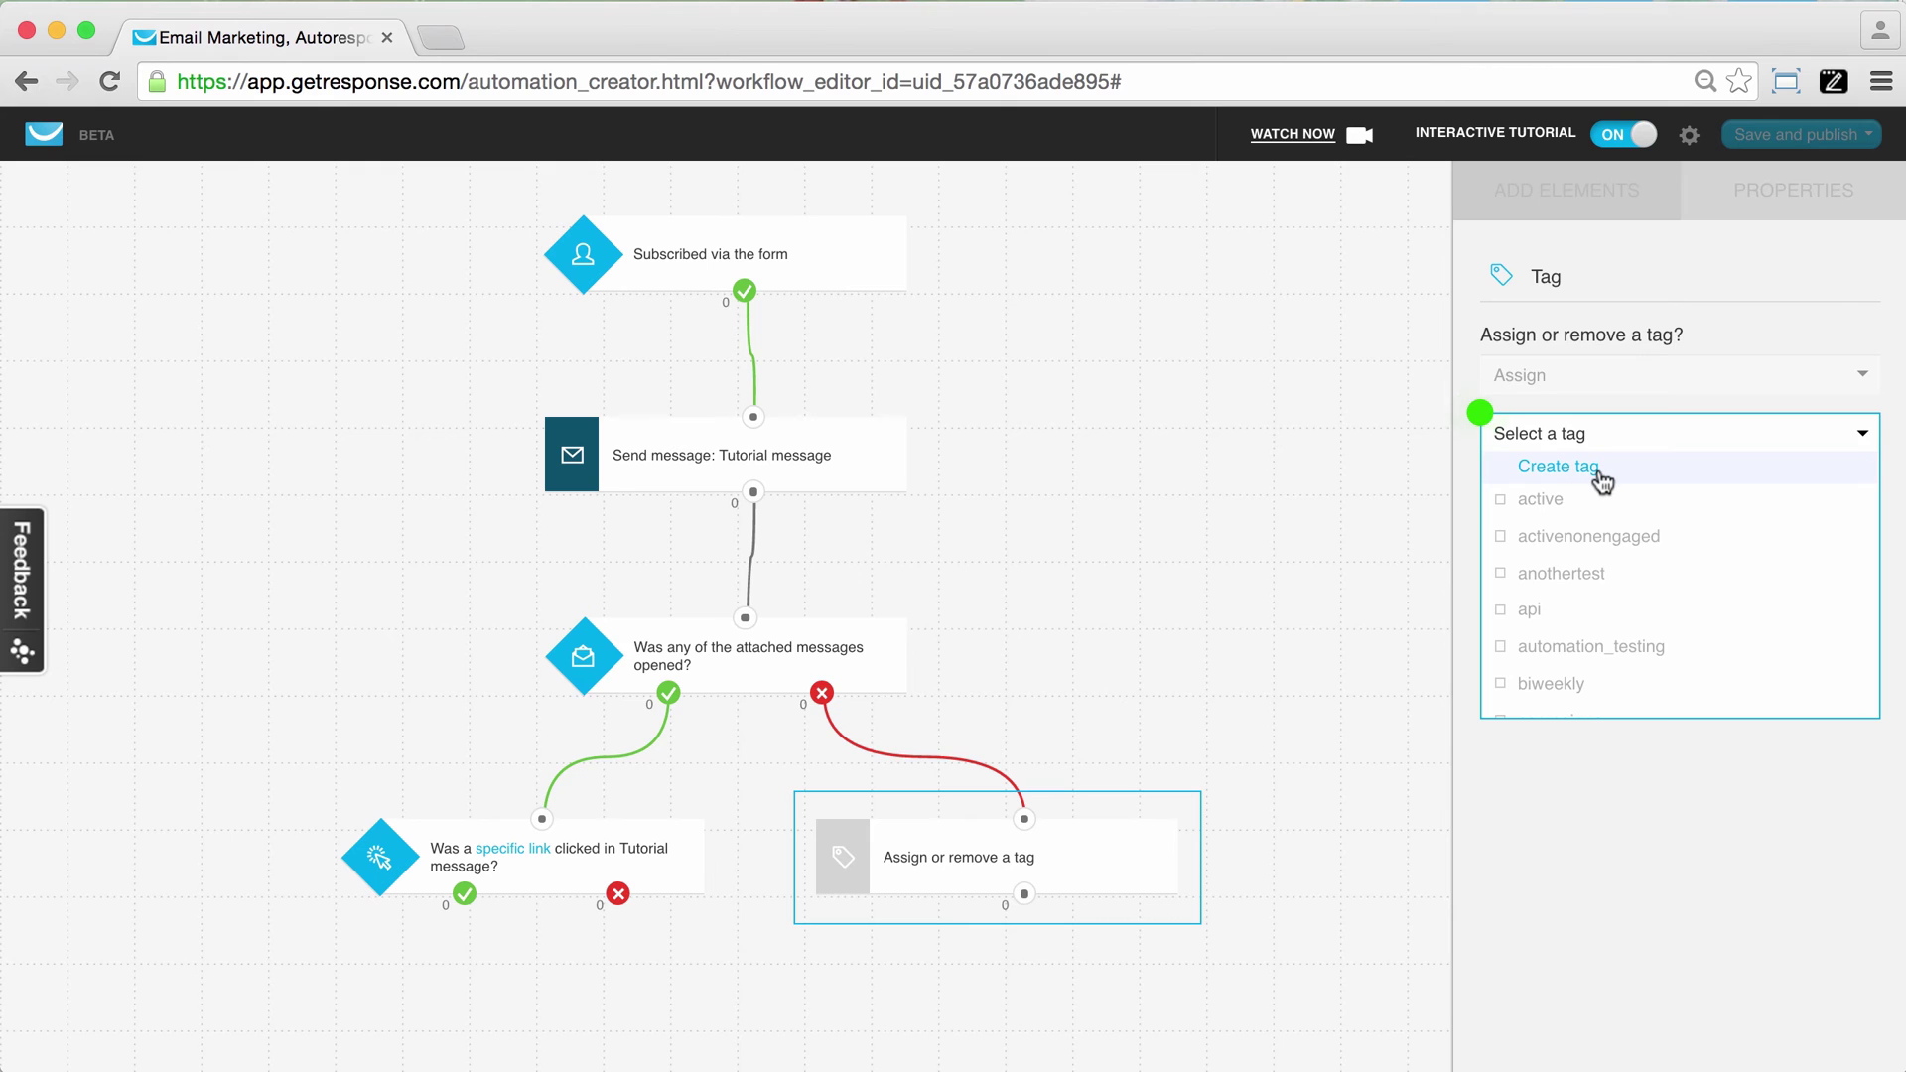
{"action": "scroll", "coordinate": [1614, 611], "scroll_direction": "down", "scroll_amount": 10}
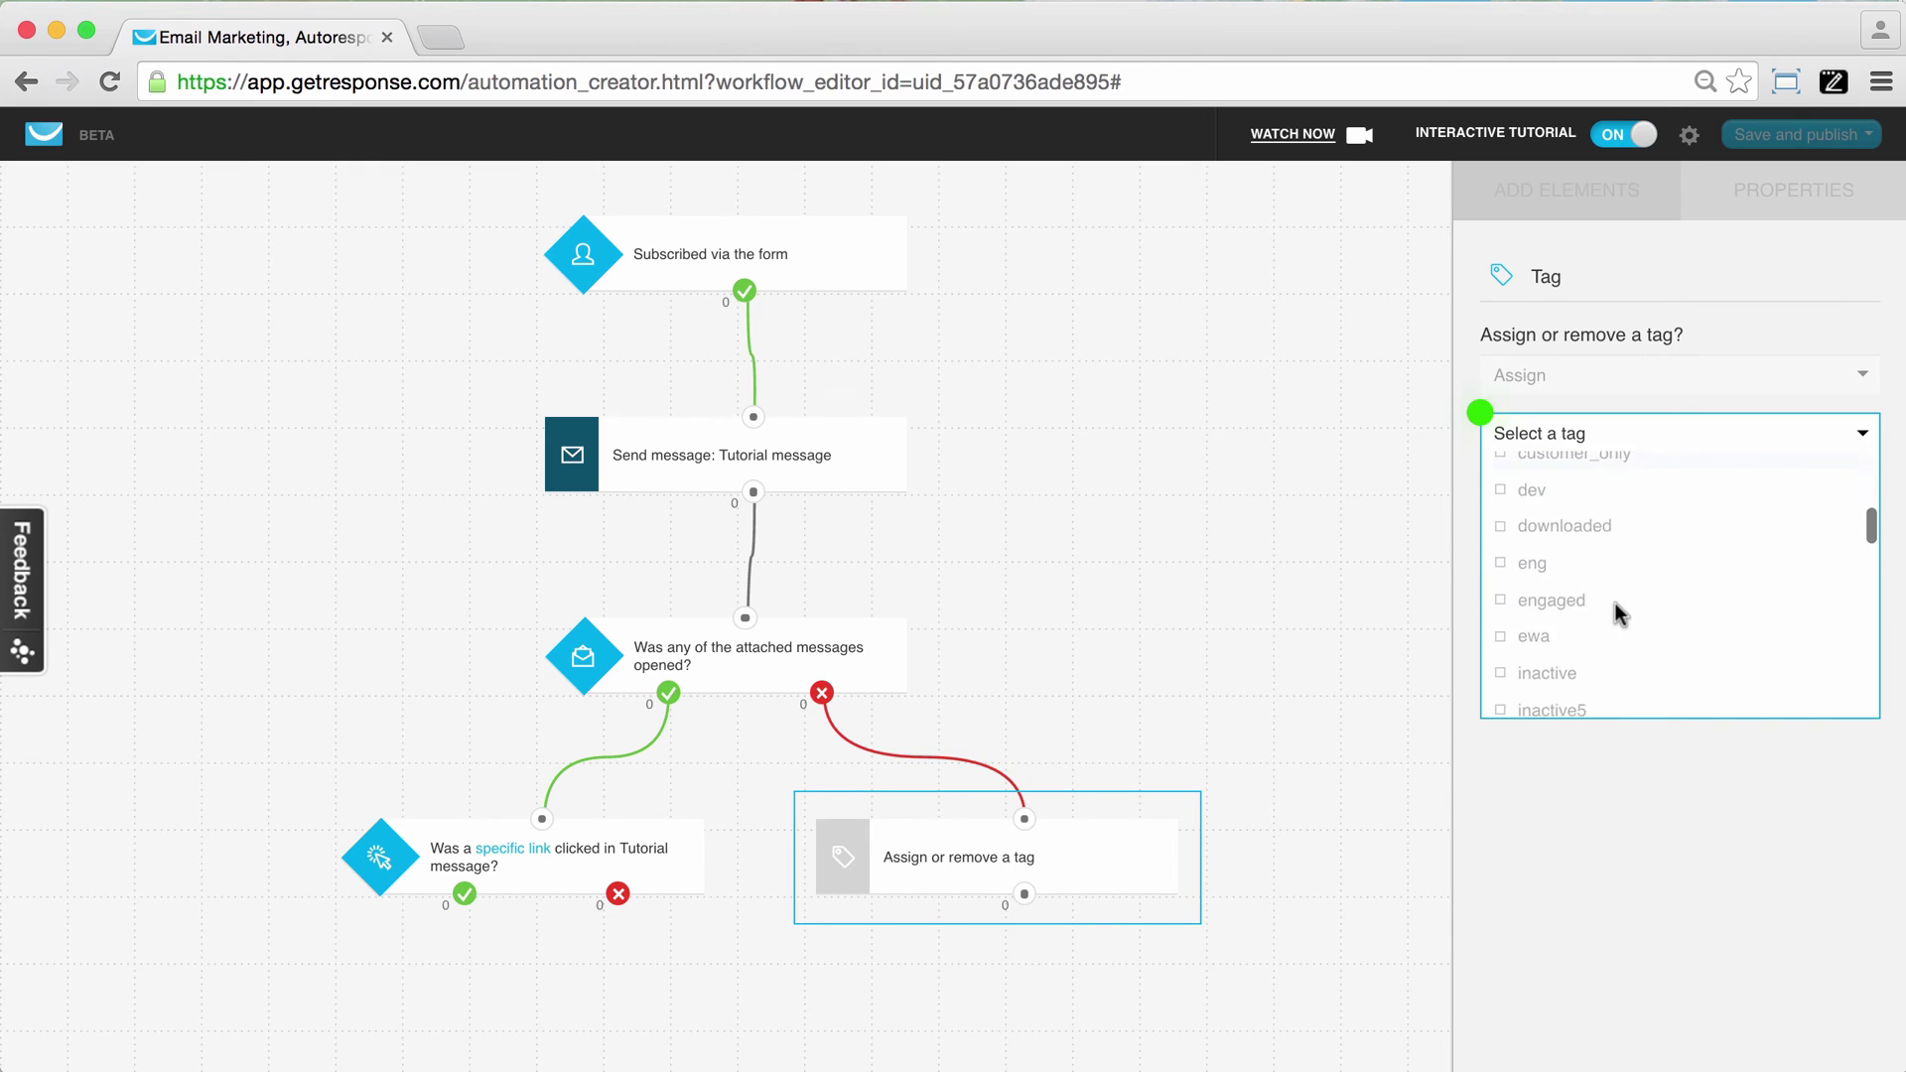
{"action": "scroll", "coordinate": [1617, 595], "scroll_direction": "up", "scroll_amount": 10}
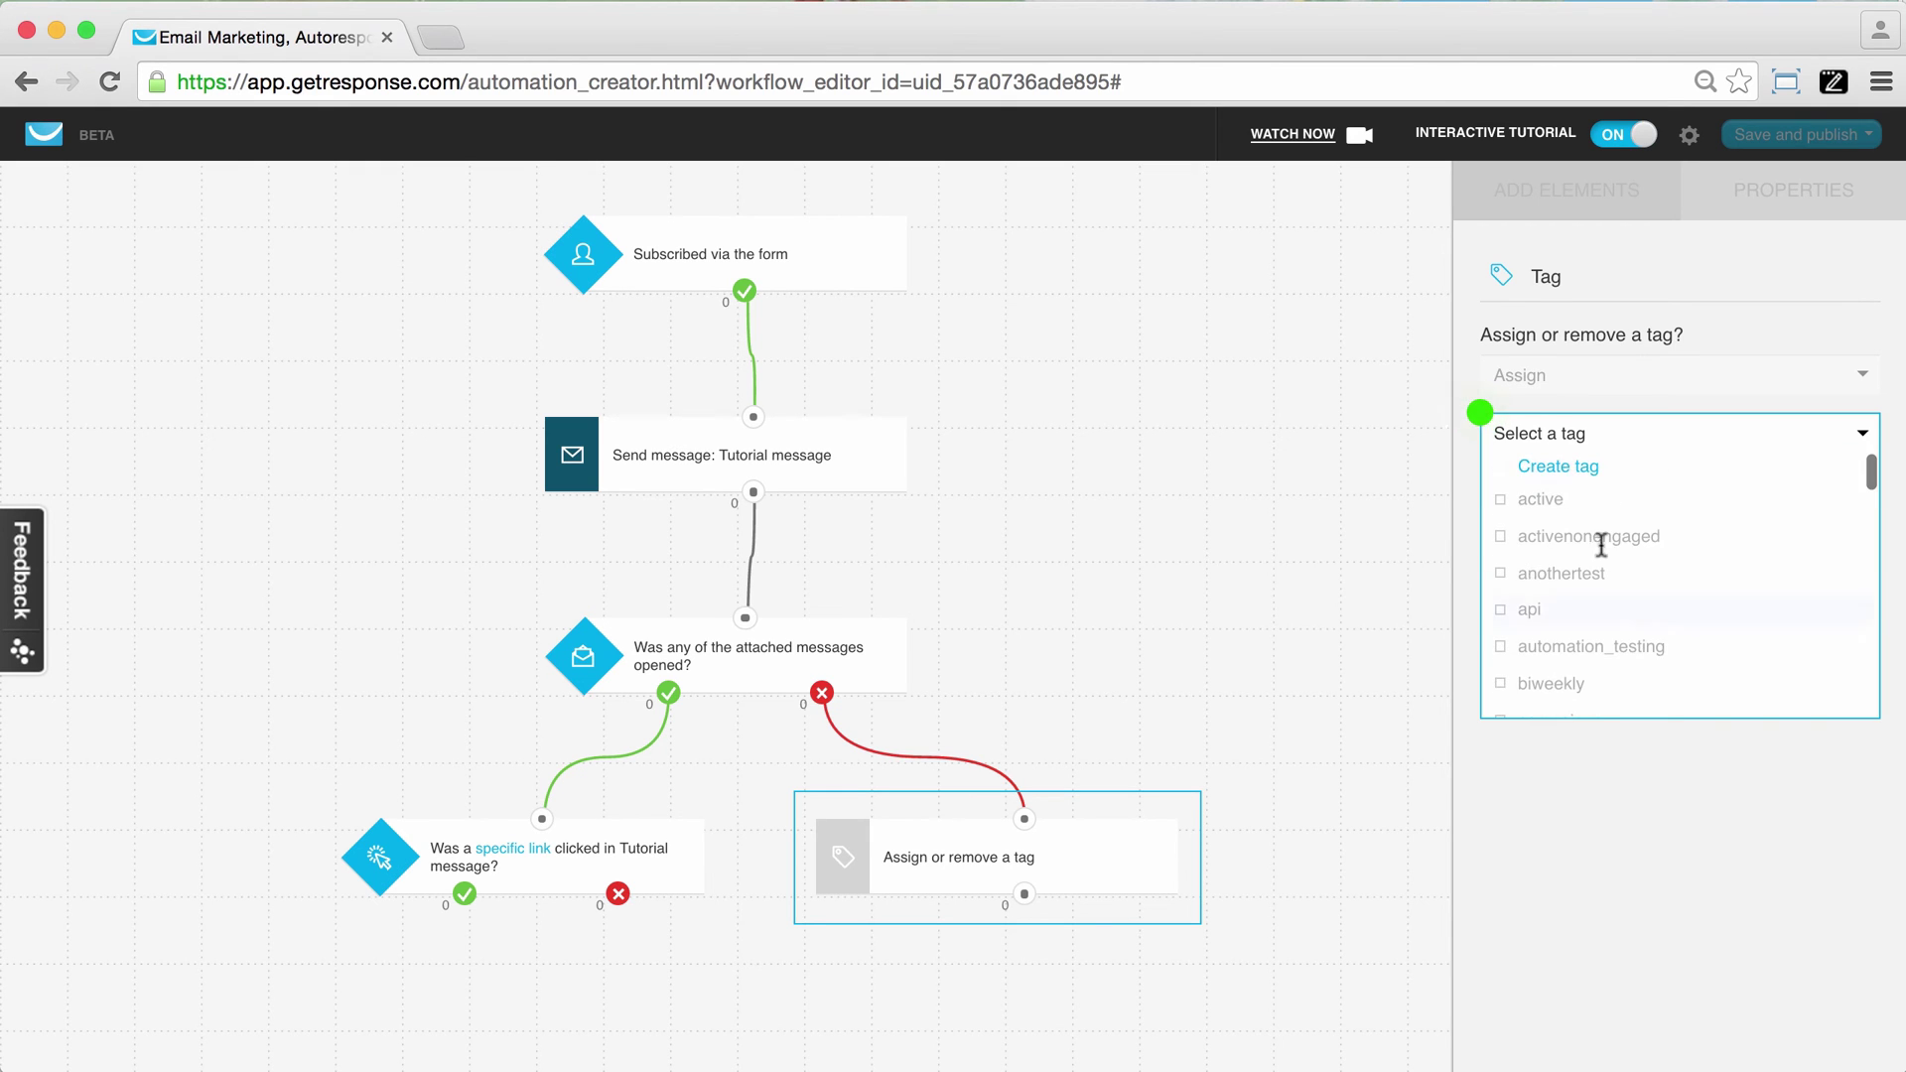
{"action": "left_click", "coordinate": [1592, 481]}
{"action": "type", "text": "inactive_"}
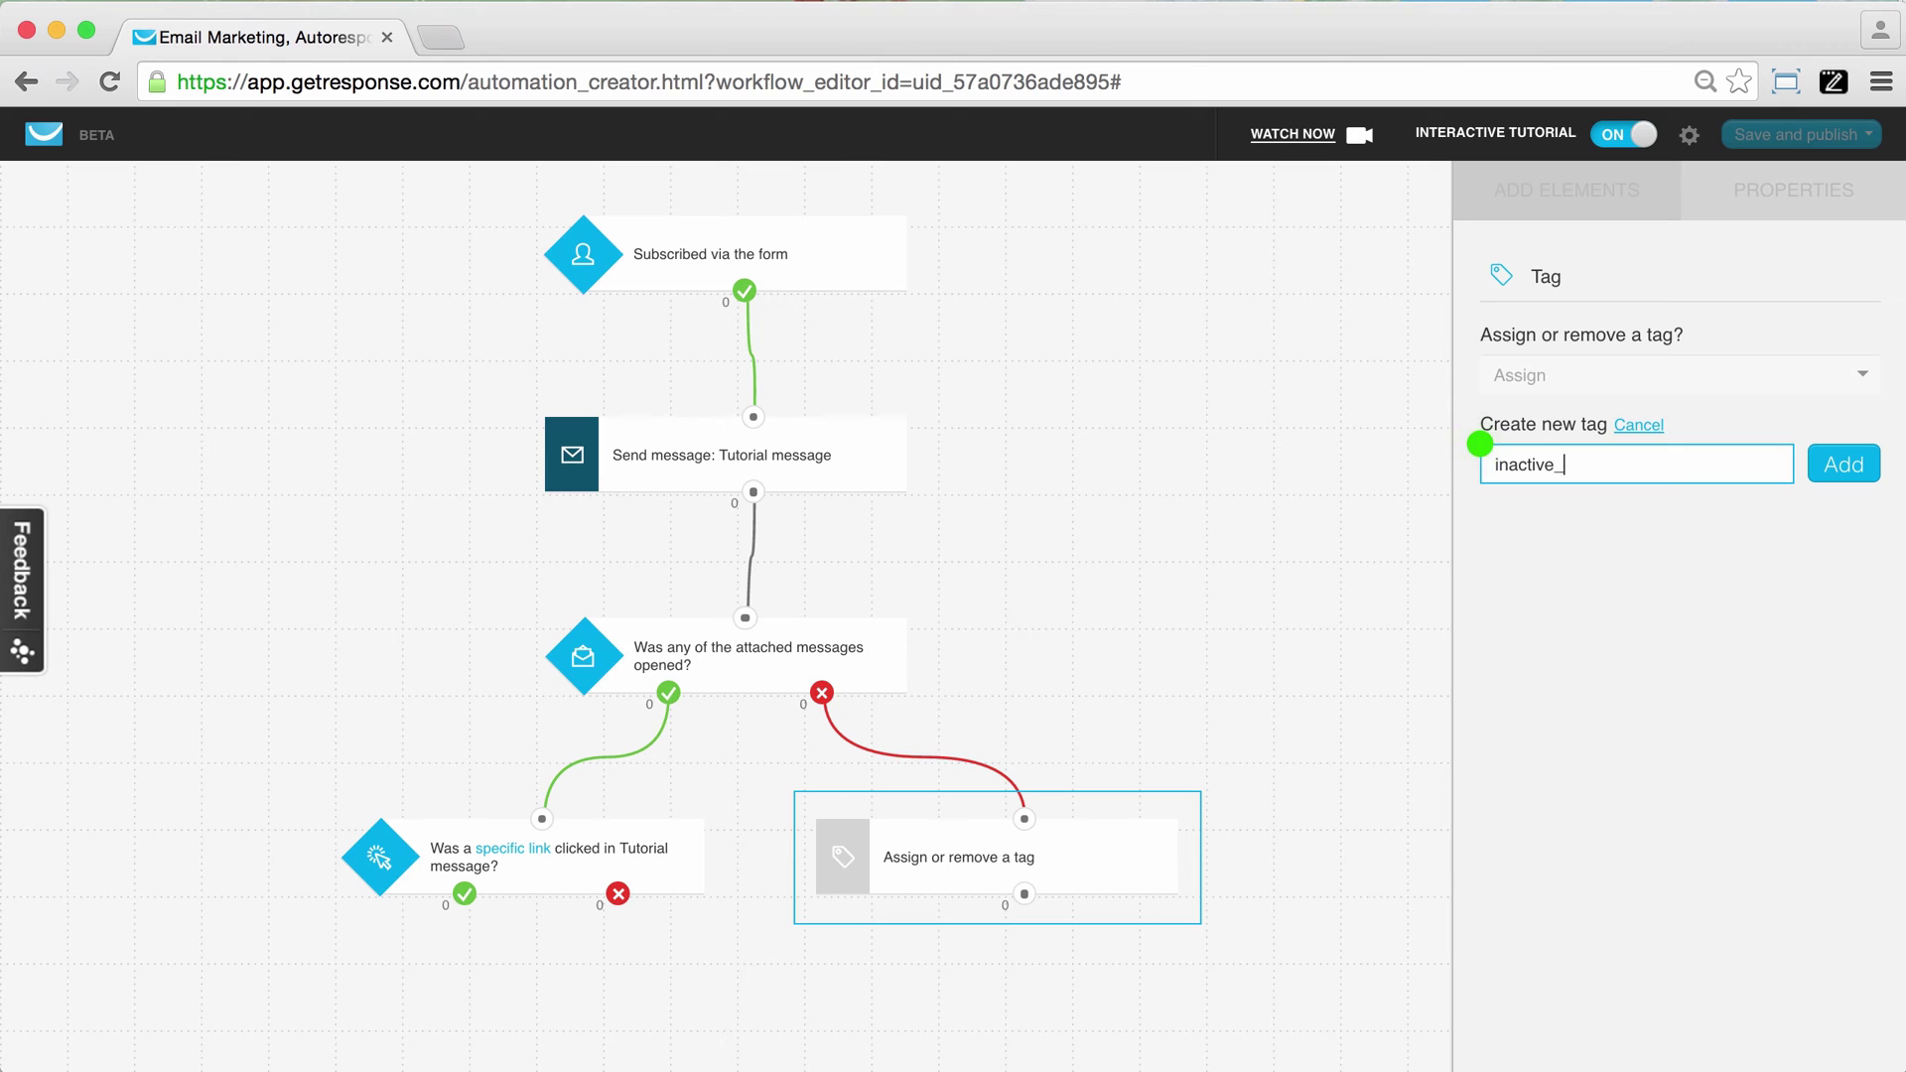
{"action": "type", "text": "7"}
{"action": "left_click", "coordinate": [1869, 488]}
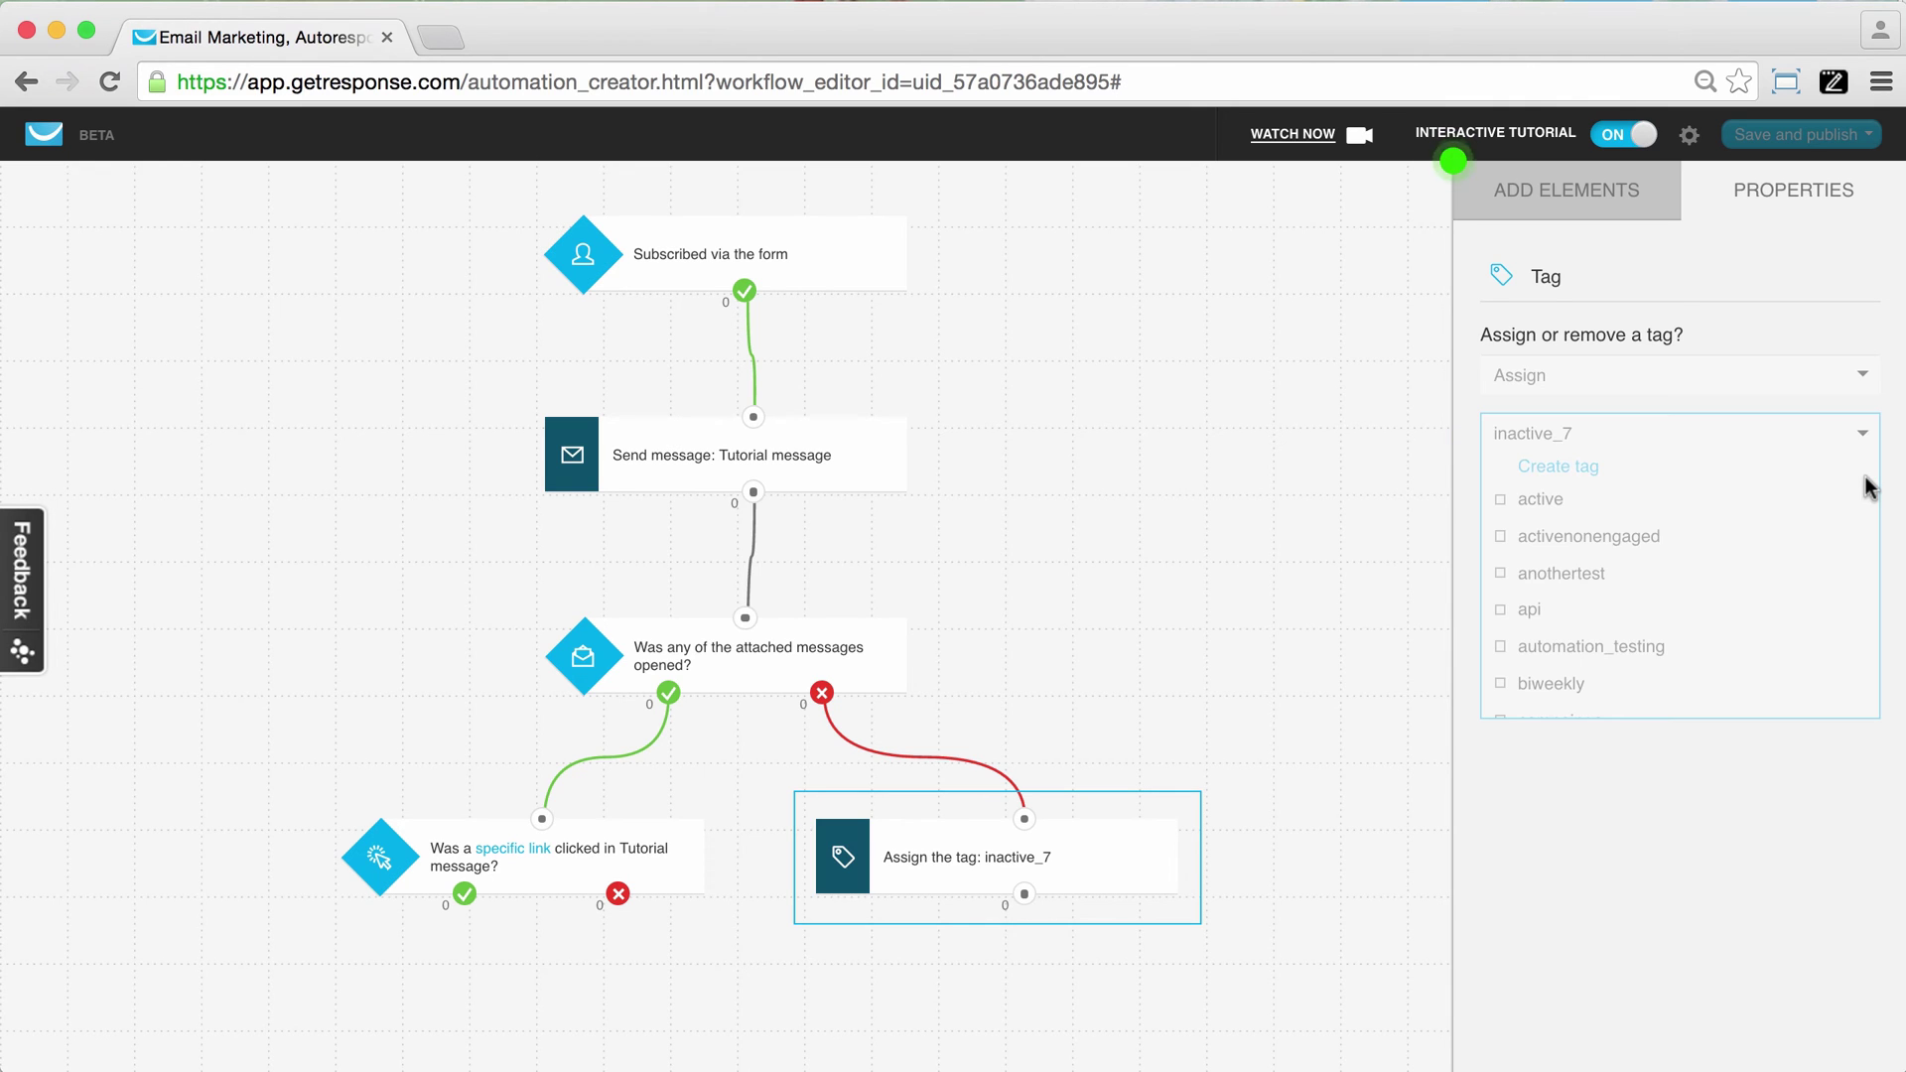
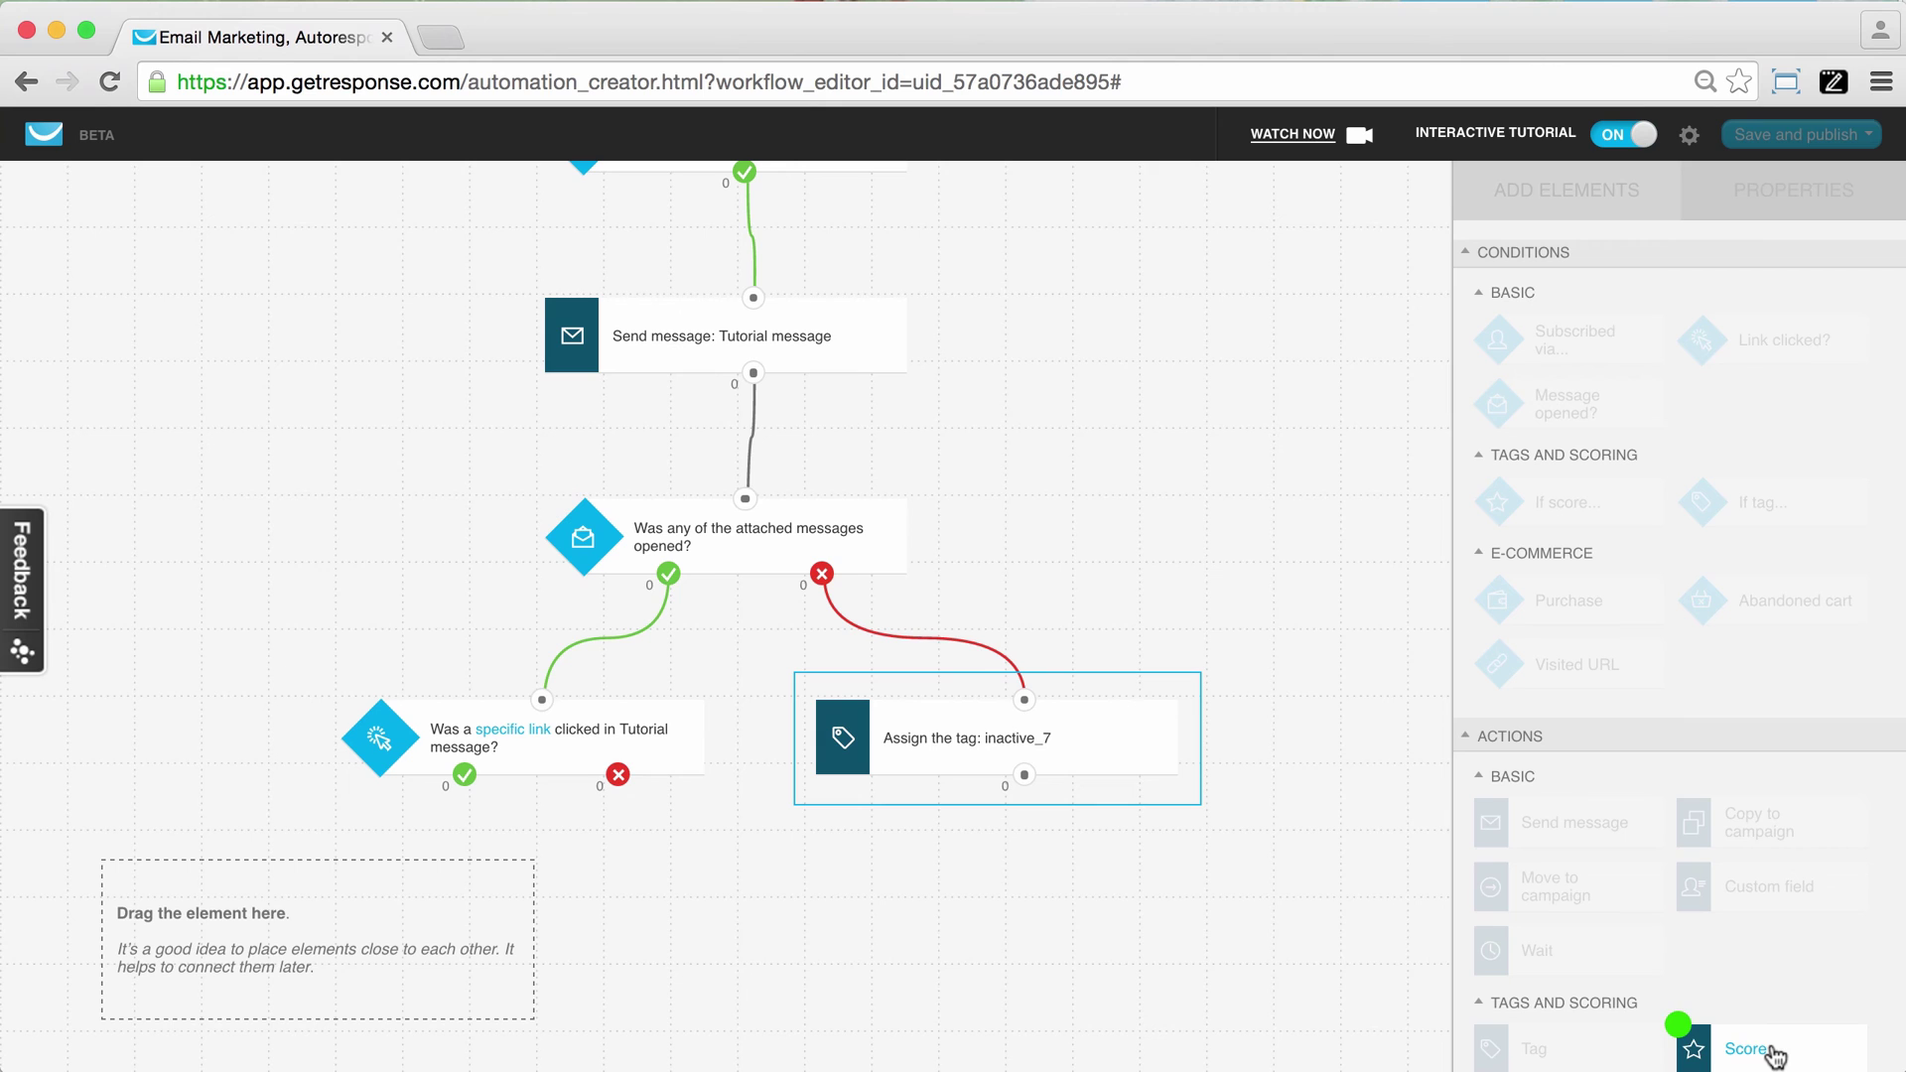
Step: Connect a Score action to the positive branch of the link condition and set it to add 100 points
{"action": "left_click_drag", "start_coordinate": [1773, 1054], "coordinate": [465, 775]}
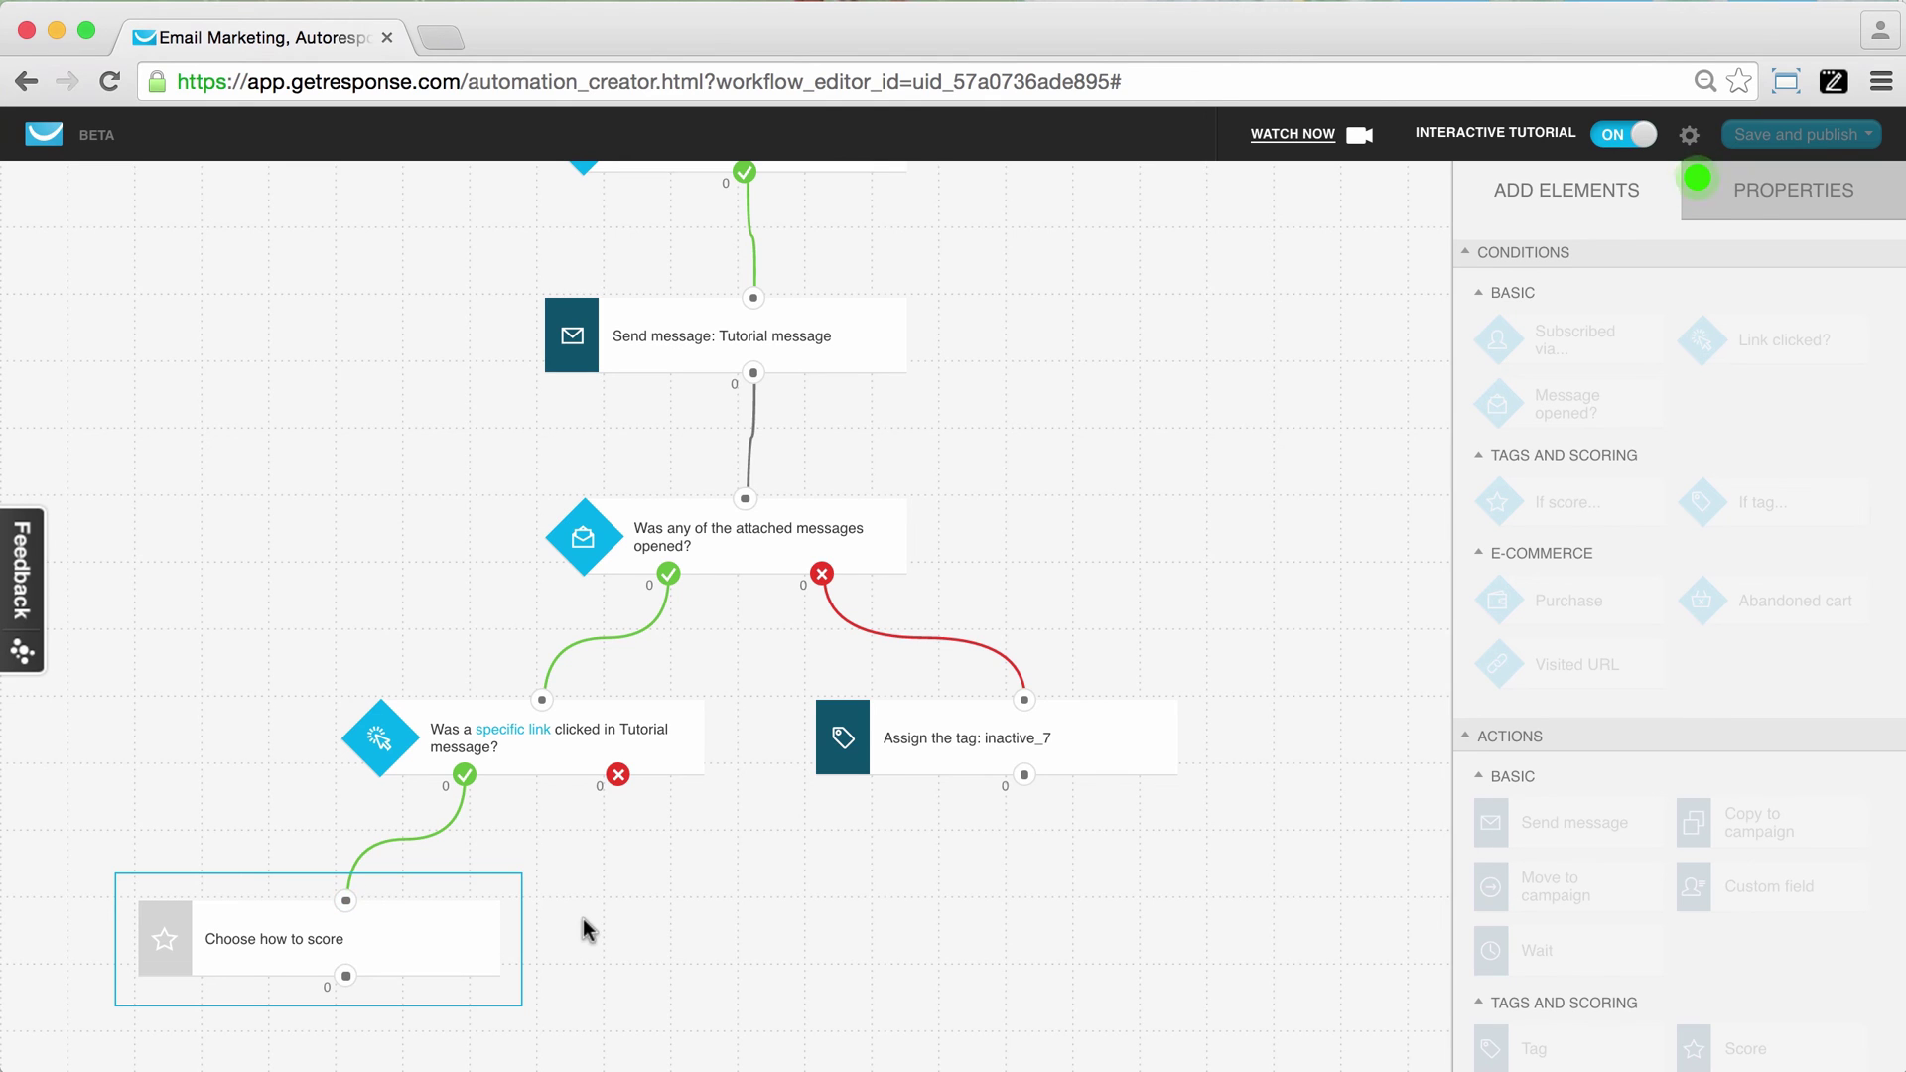
{"action": "left_click", "coordinate": [1825, 206]}
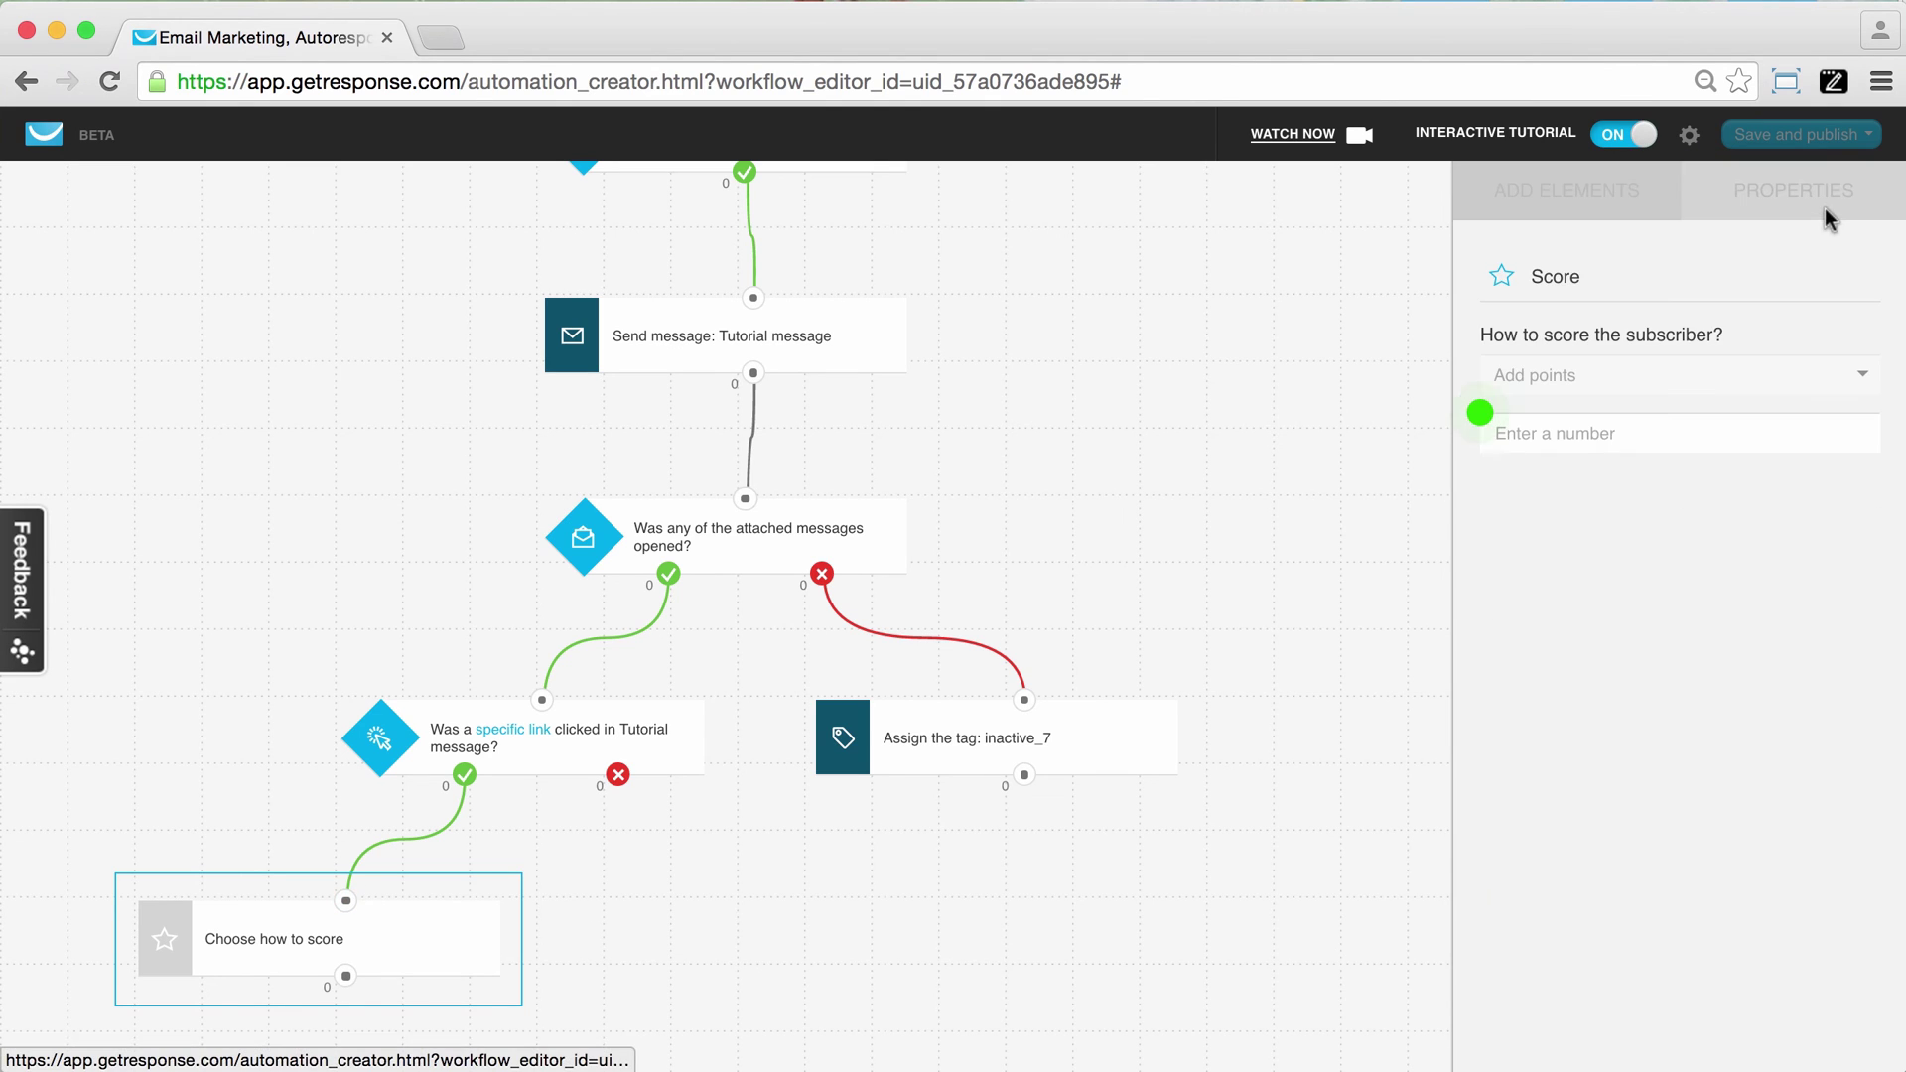
{"action": "left_click", "coordinate": [1540, 421]}
{"action": "type", "text": "100"}
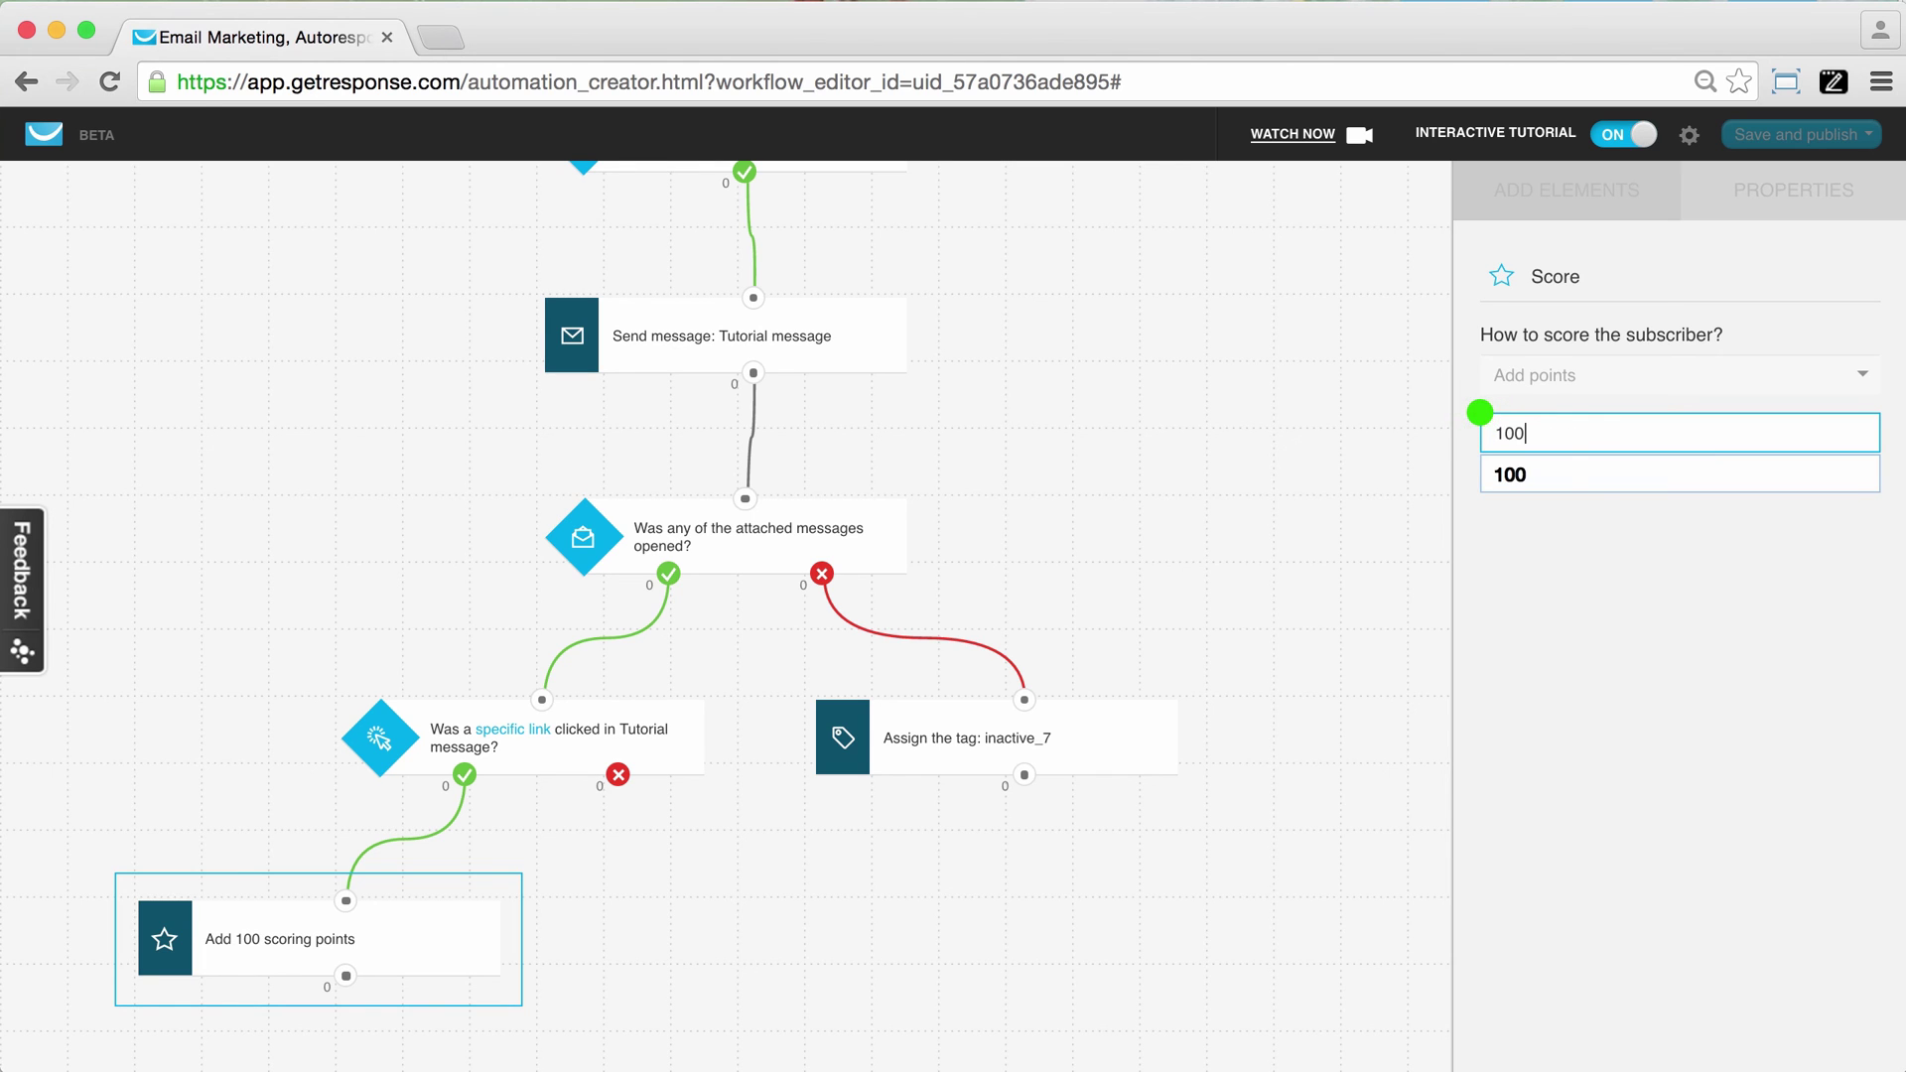
{"action": "left_click", "coordinate": [1619, 859]}
Step: Add a second Tag action beside the Score action and connect it to the link condition's negative branch
{"action": "left_click", "coordinate": [1544, 190]}
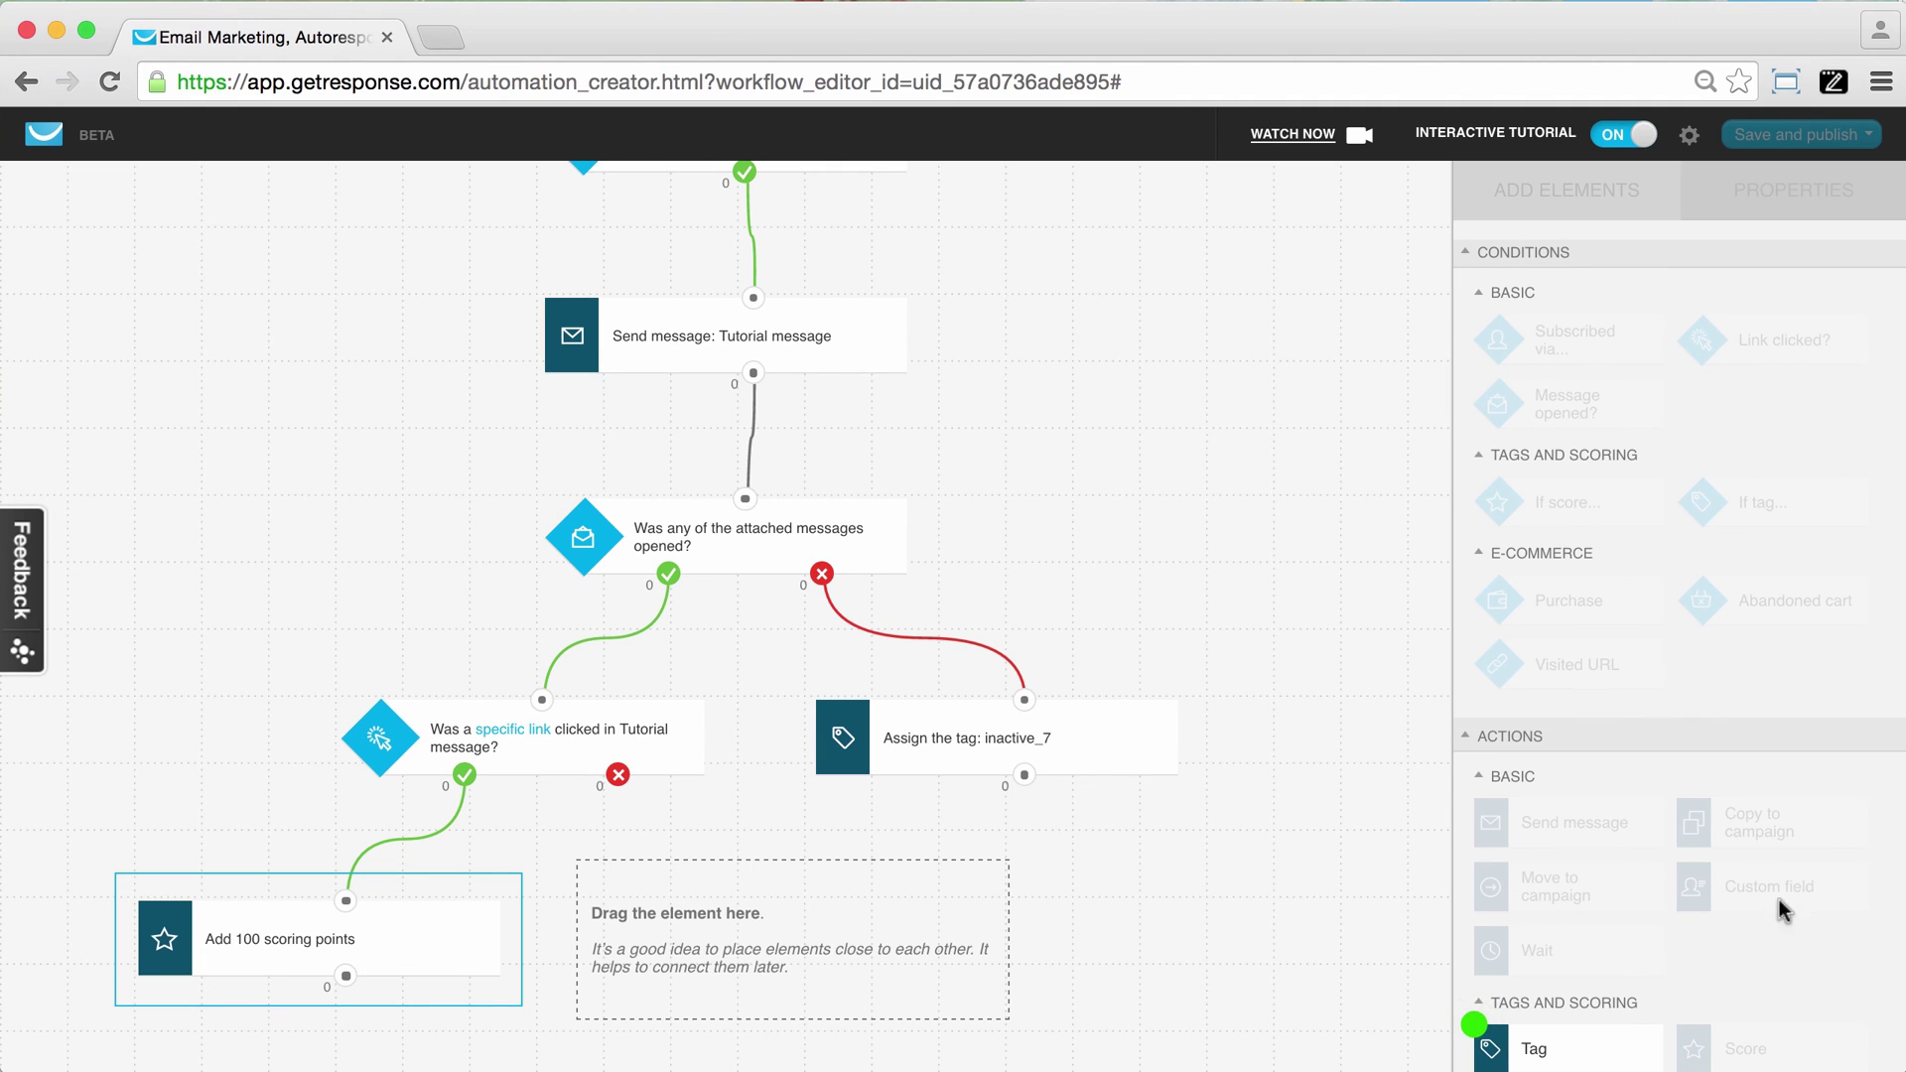
{"action": "scroll", "coordinate": [1693, 911], "scroll_direction": "down", "scroll_amount": 3}
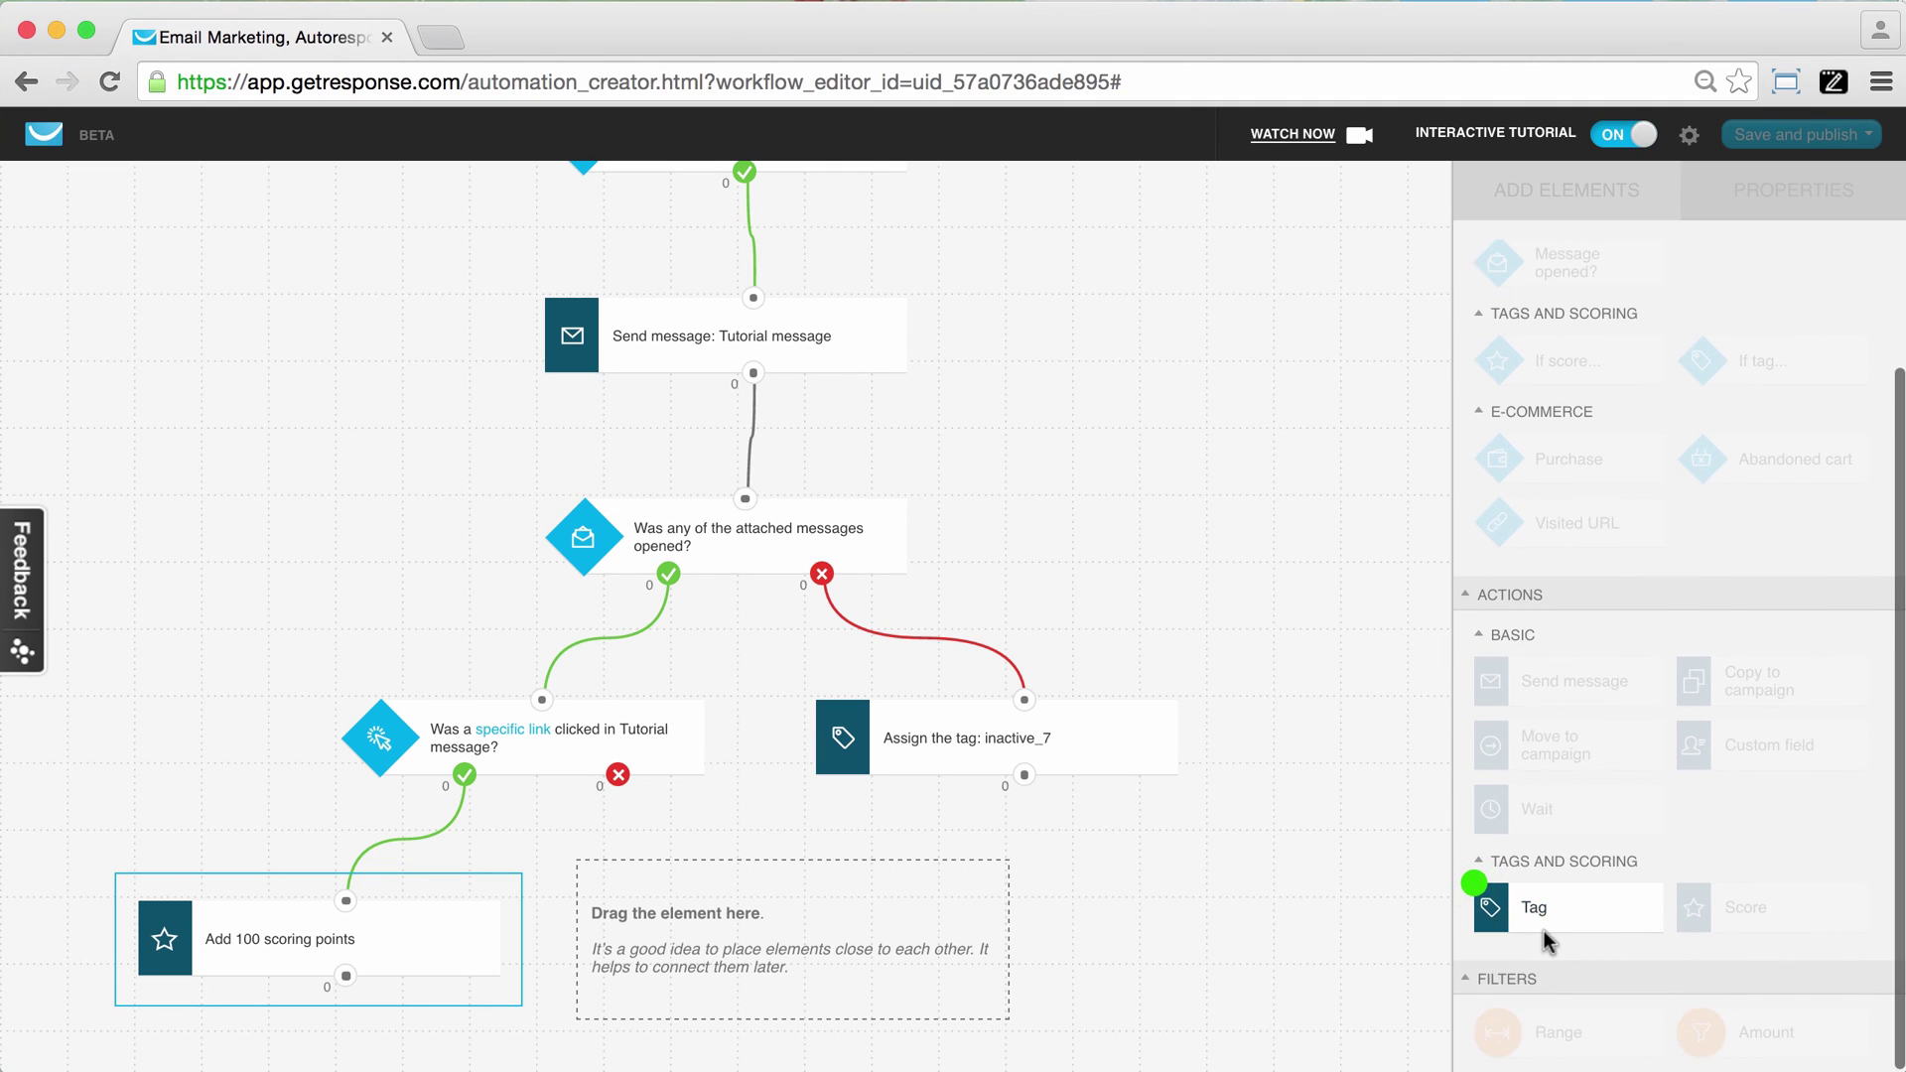
{"action": "left_click_drag", "start_coordinate": [1636, 908], "coordinate": [769, 884]}
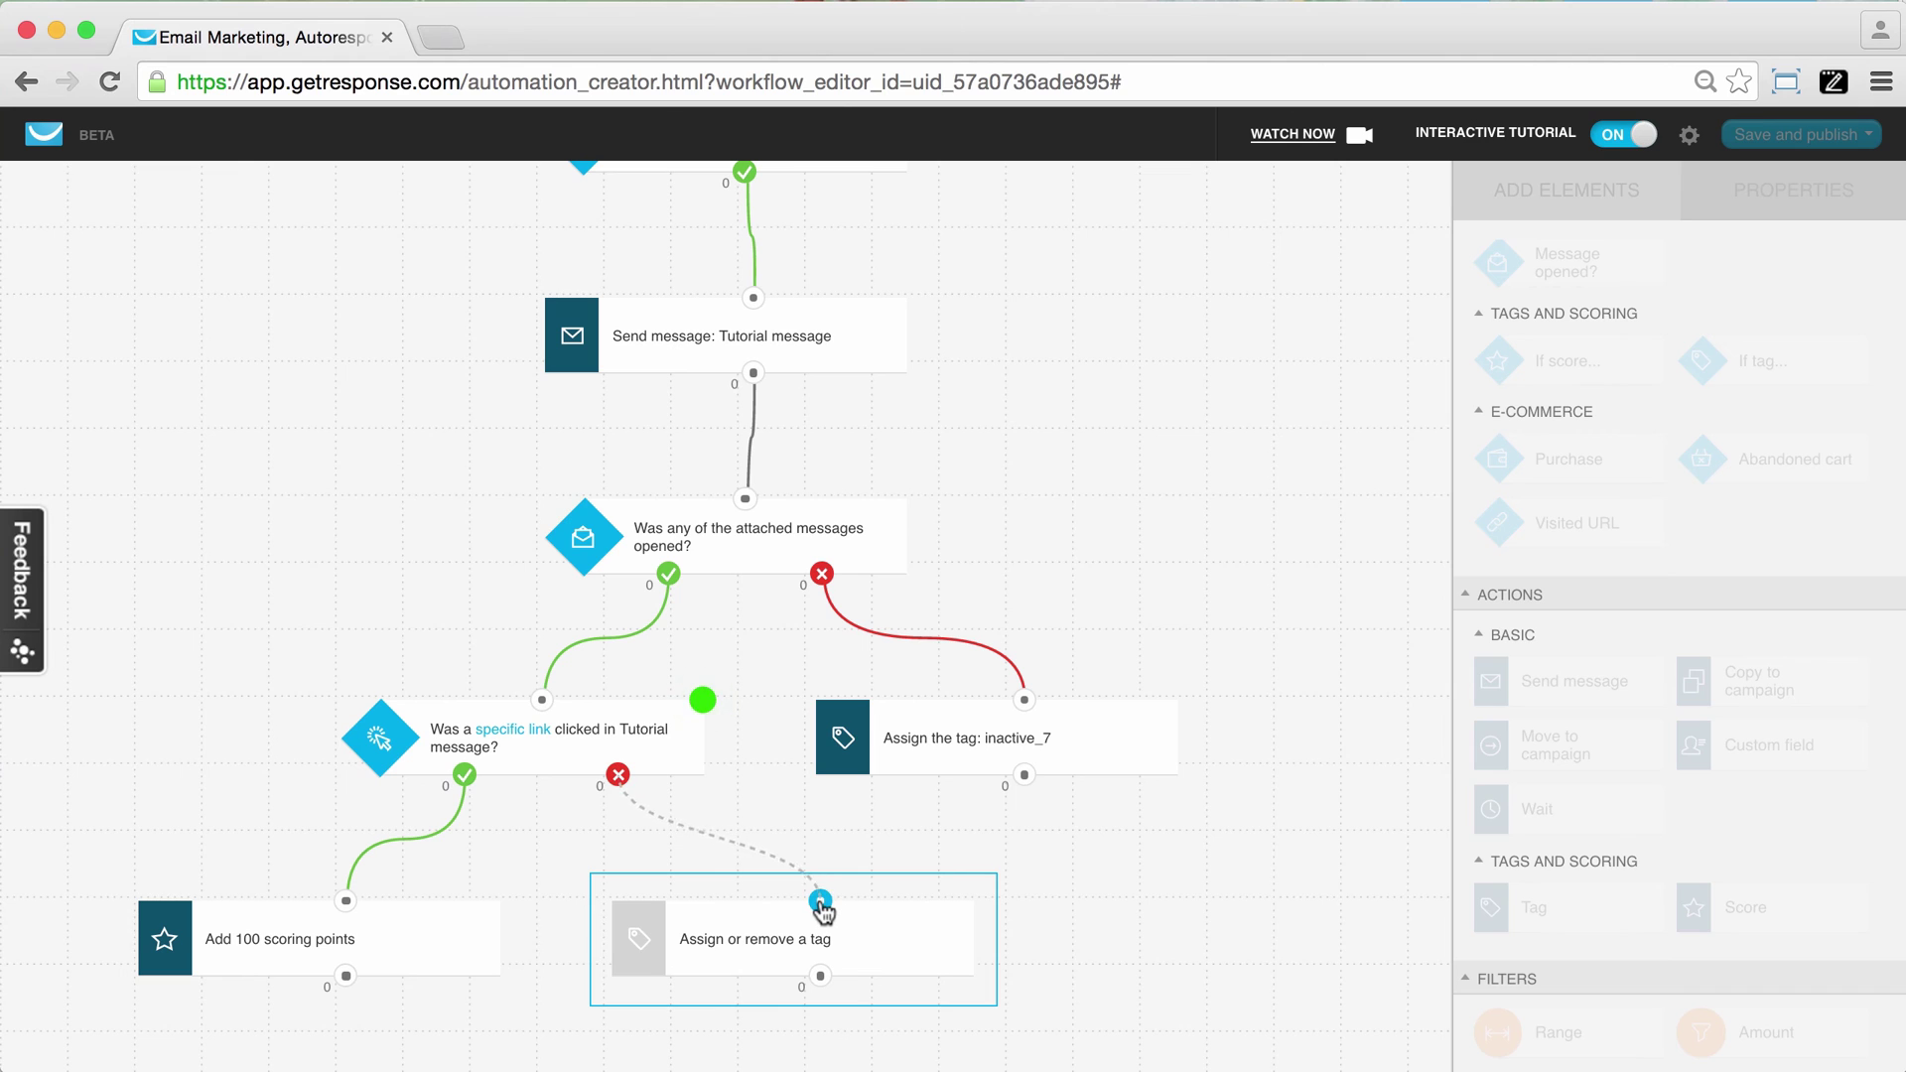
{"action": "left_click_drag", "start_coordinate": [819, 903], "coordinate": [619, 774]}
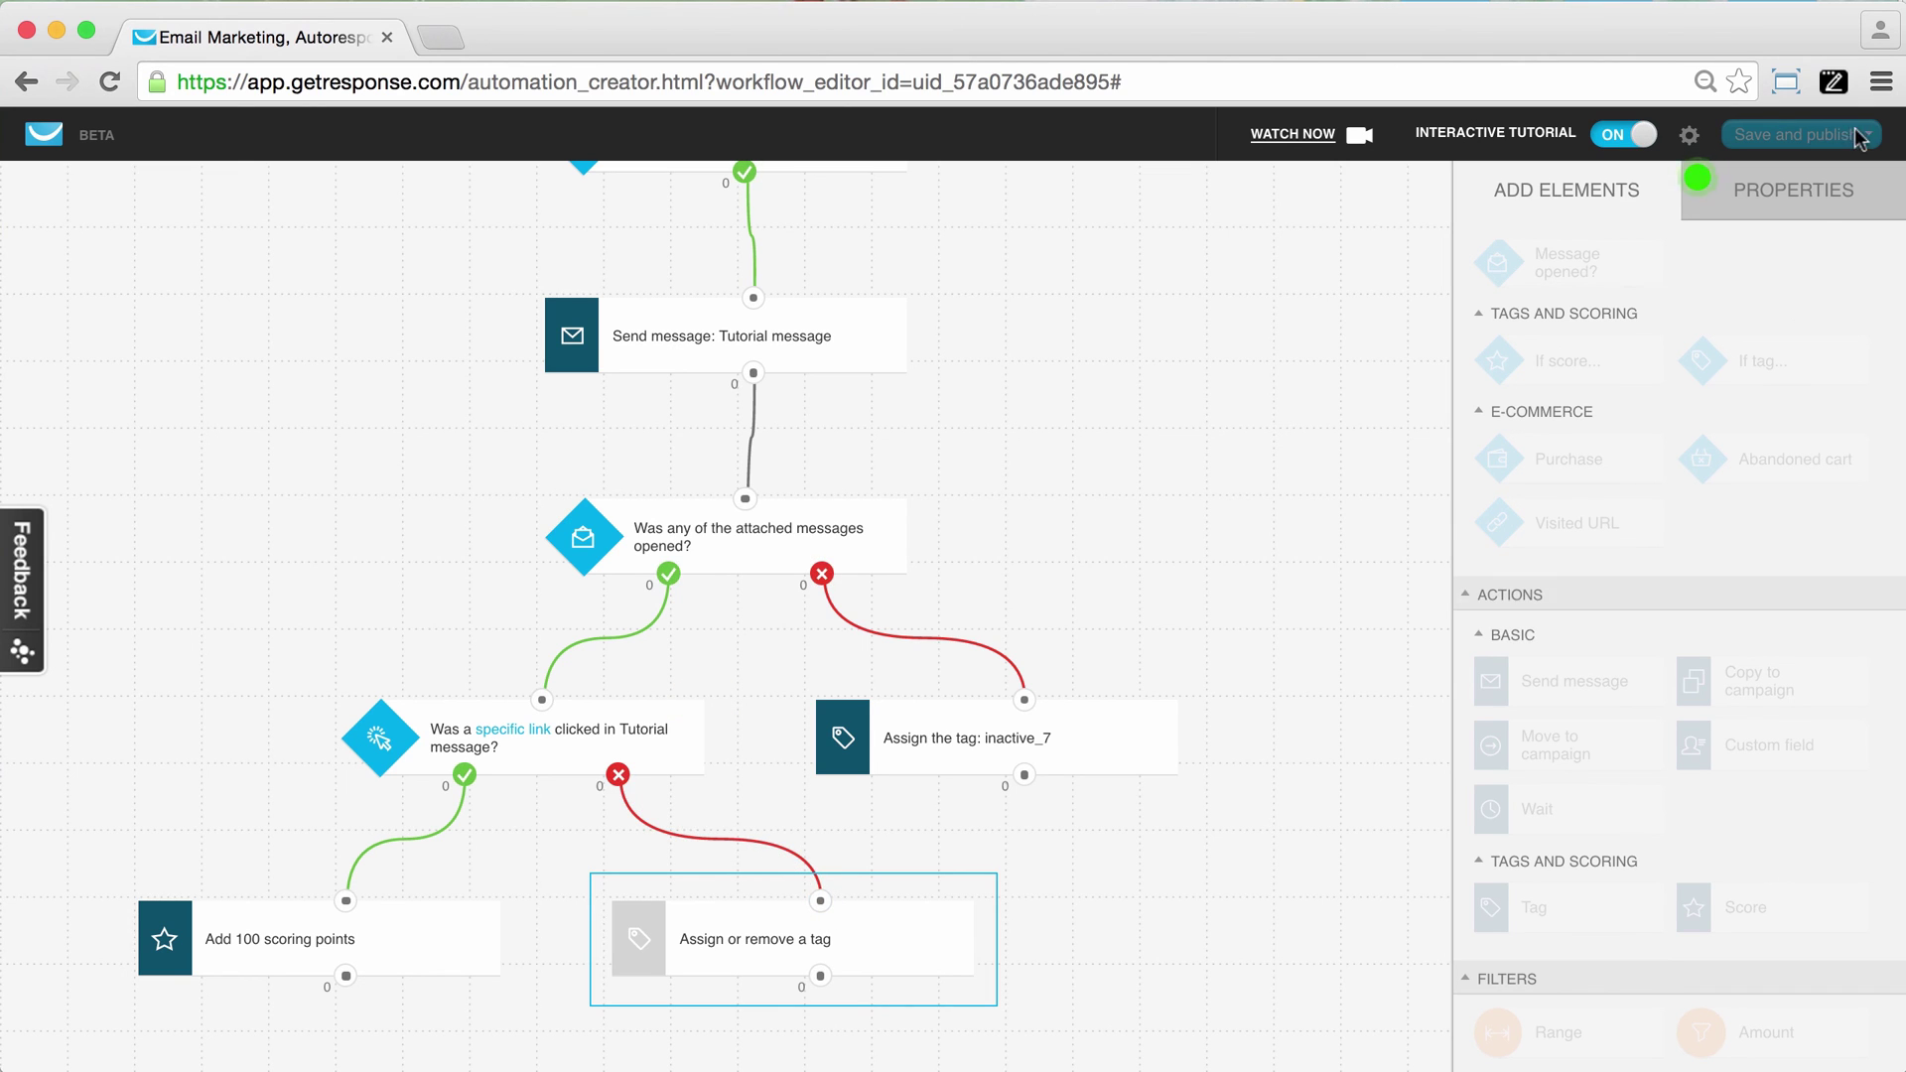
Step: Assign the existing not_engaged tag in the Tag action on the link condition's negative branch
{"action": "left_click", "coordinate": [1790, 199]}
{"action": "left_click", "coordinate": [1634, 438]}
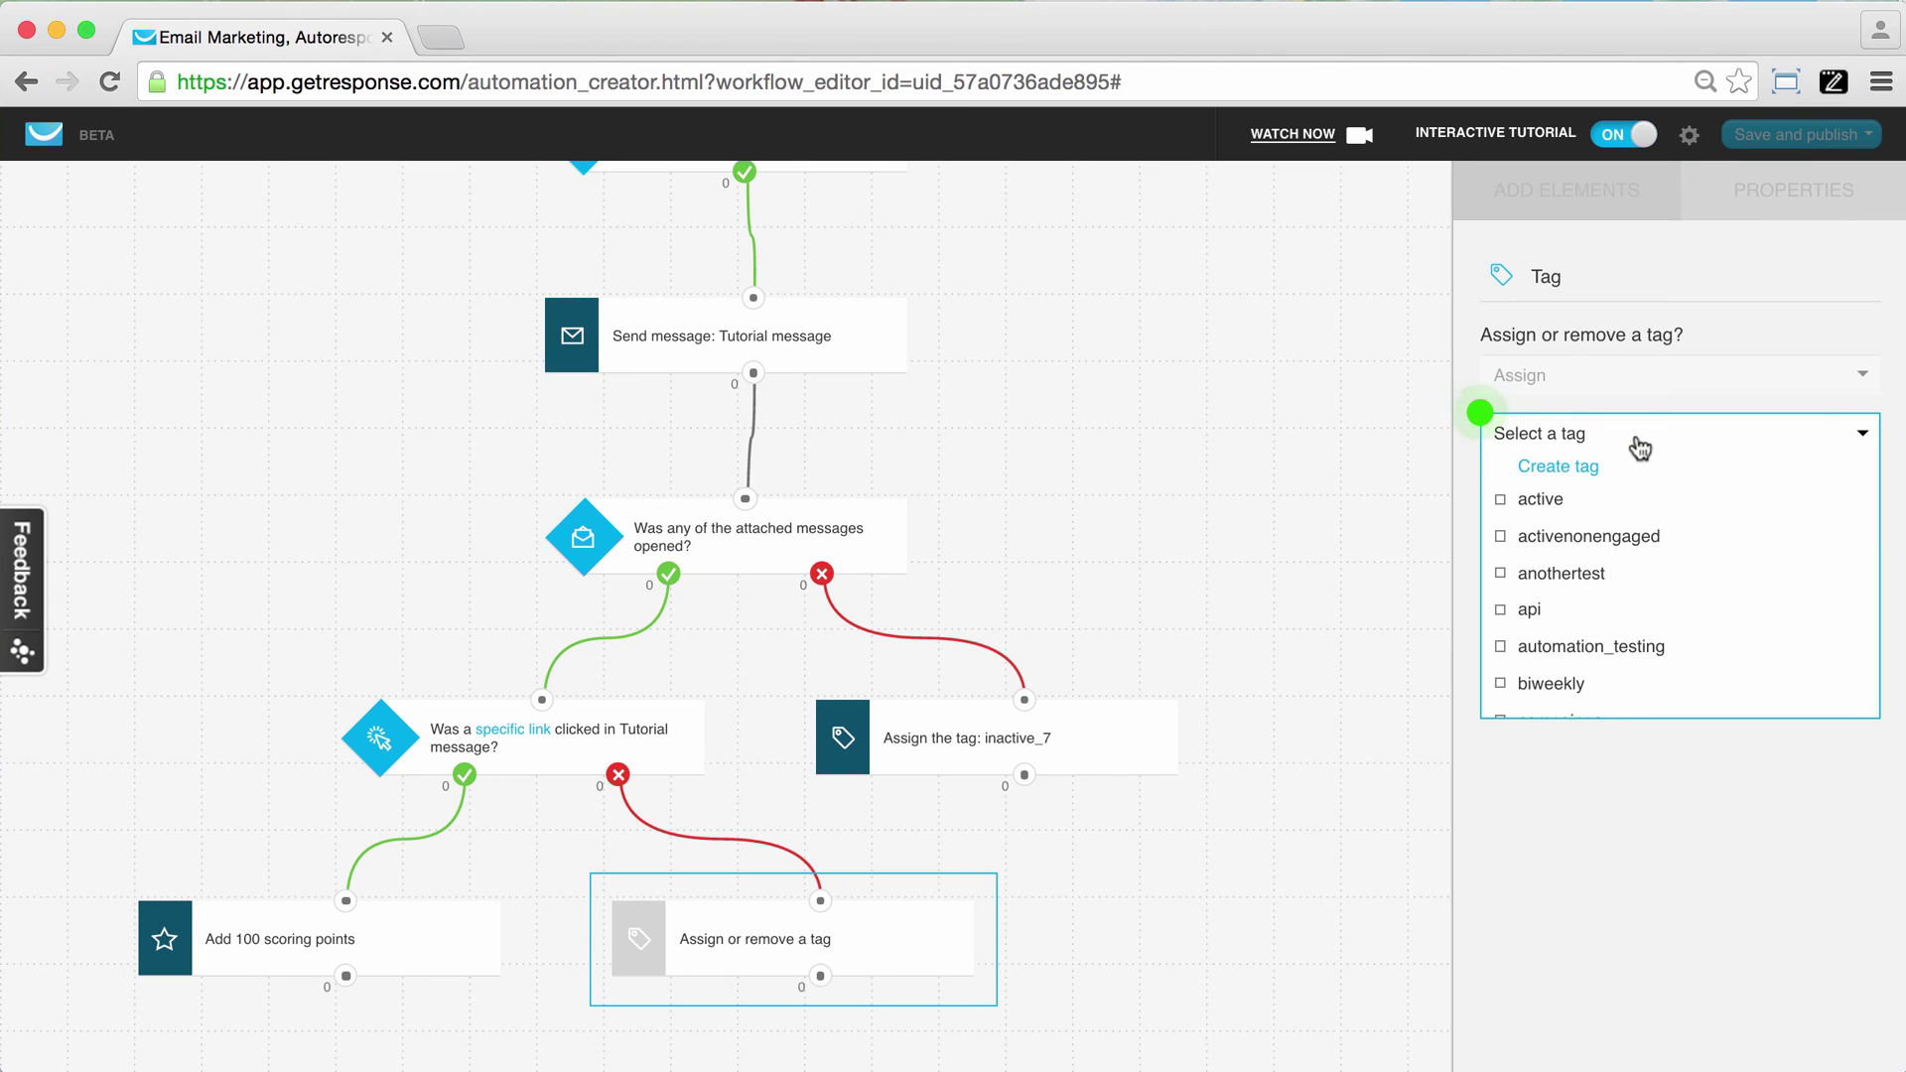
{"action": "scroll", "coordinate": [1608, 680], "scroll_direction": "down", "scroll_amount": 2}
{"action": "scroll", "coordinate": [1610, 675], "scroll_direction": "down", "scroll_amount": 9}
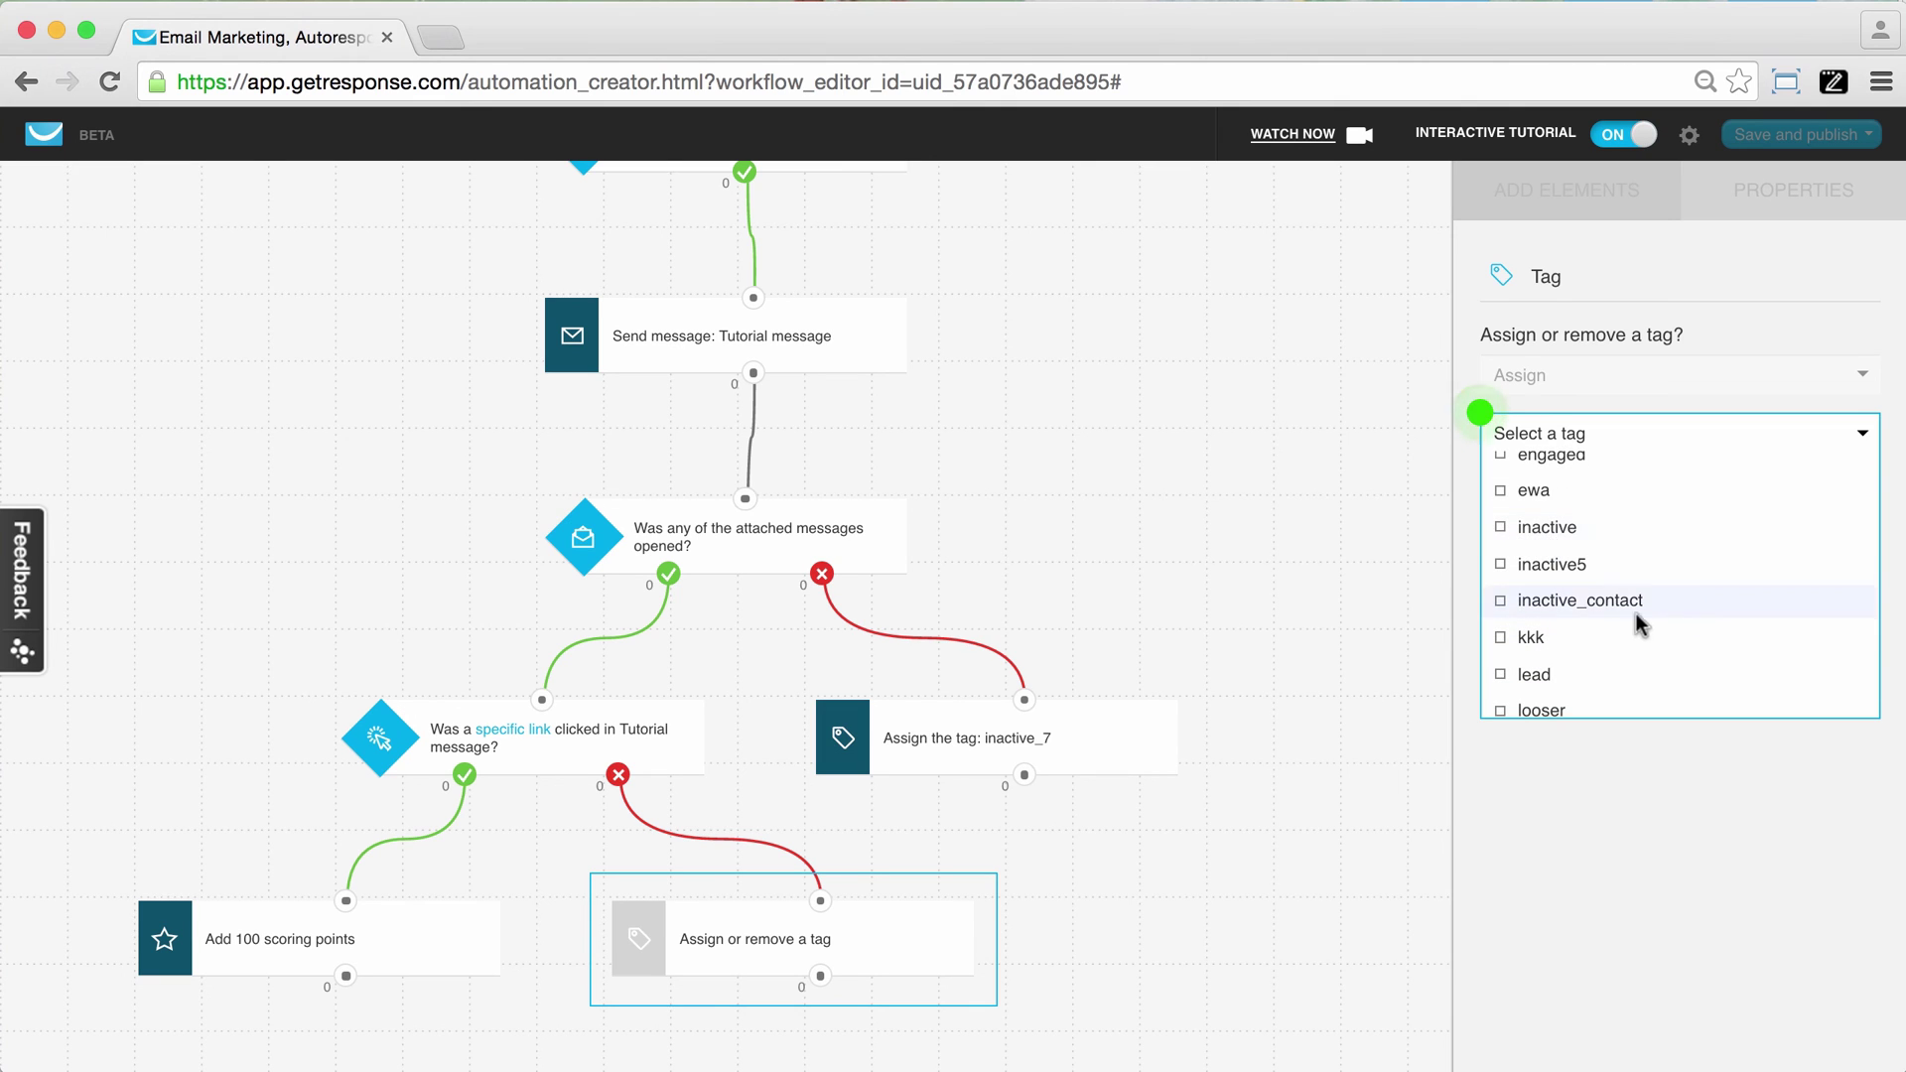
{"action": "scroll", "coordinate": [1638, 625], "scroll_direction": "down", "scroll_amount": 5}
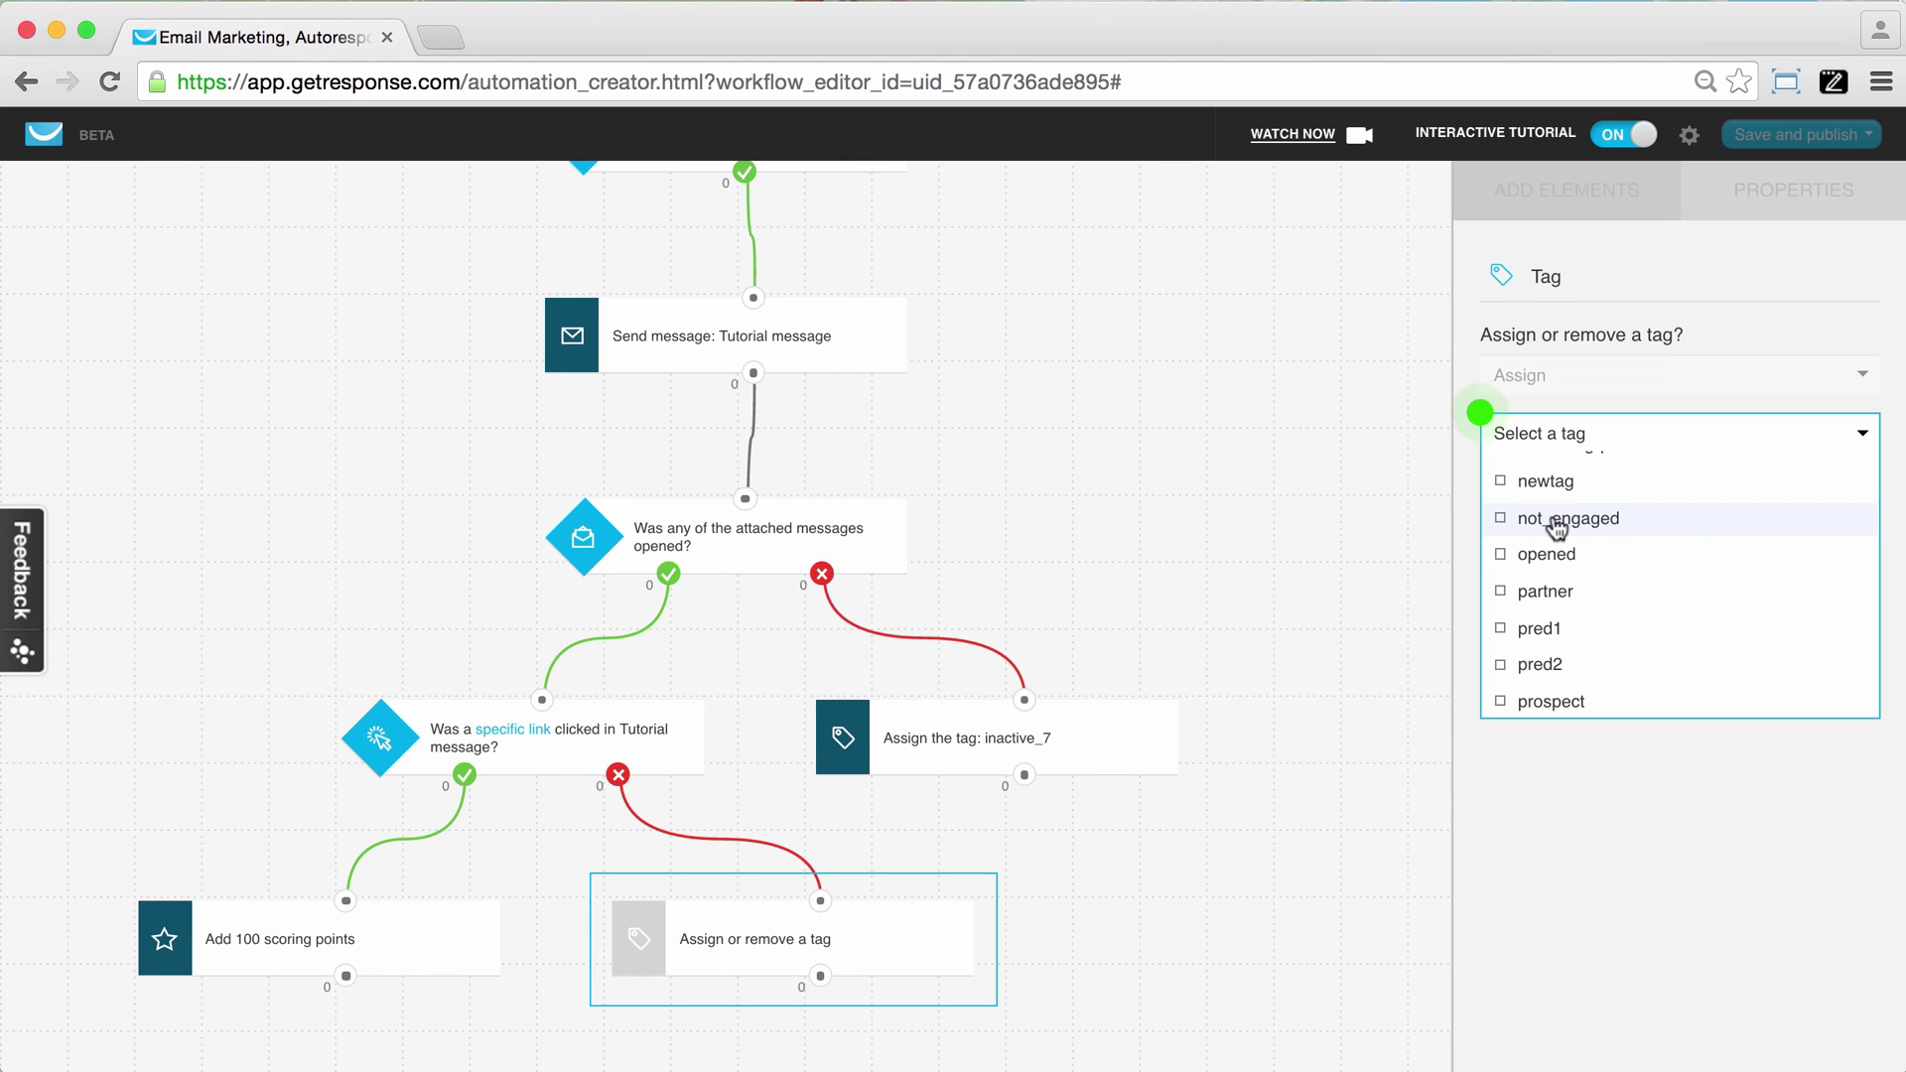
{"action": "left_click", "coordinate": [1556, 523]}
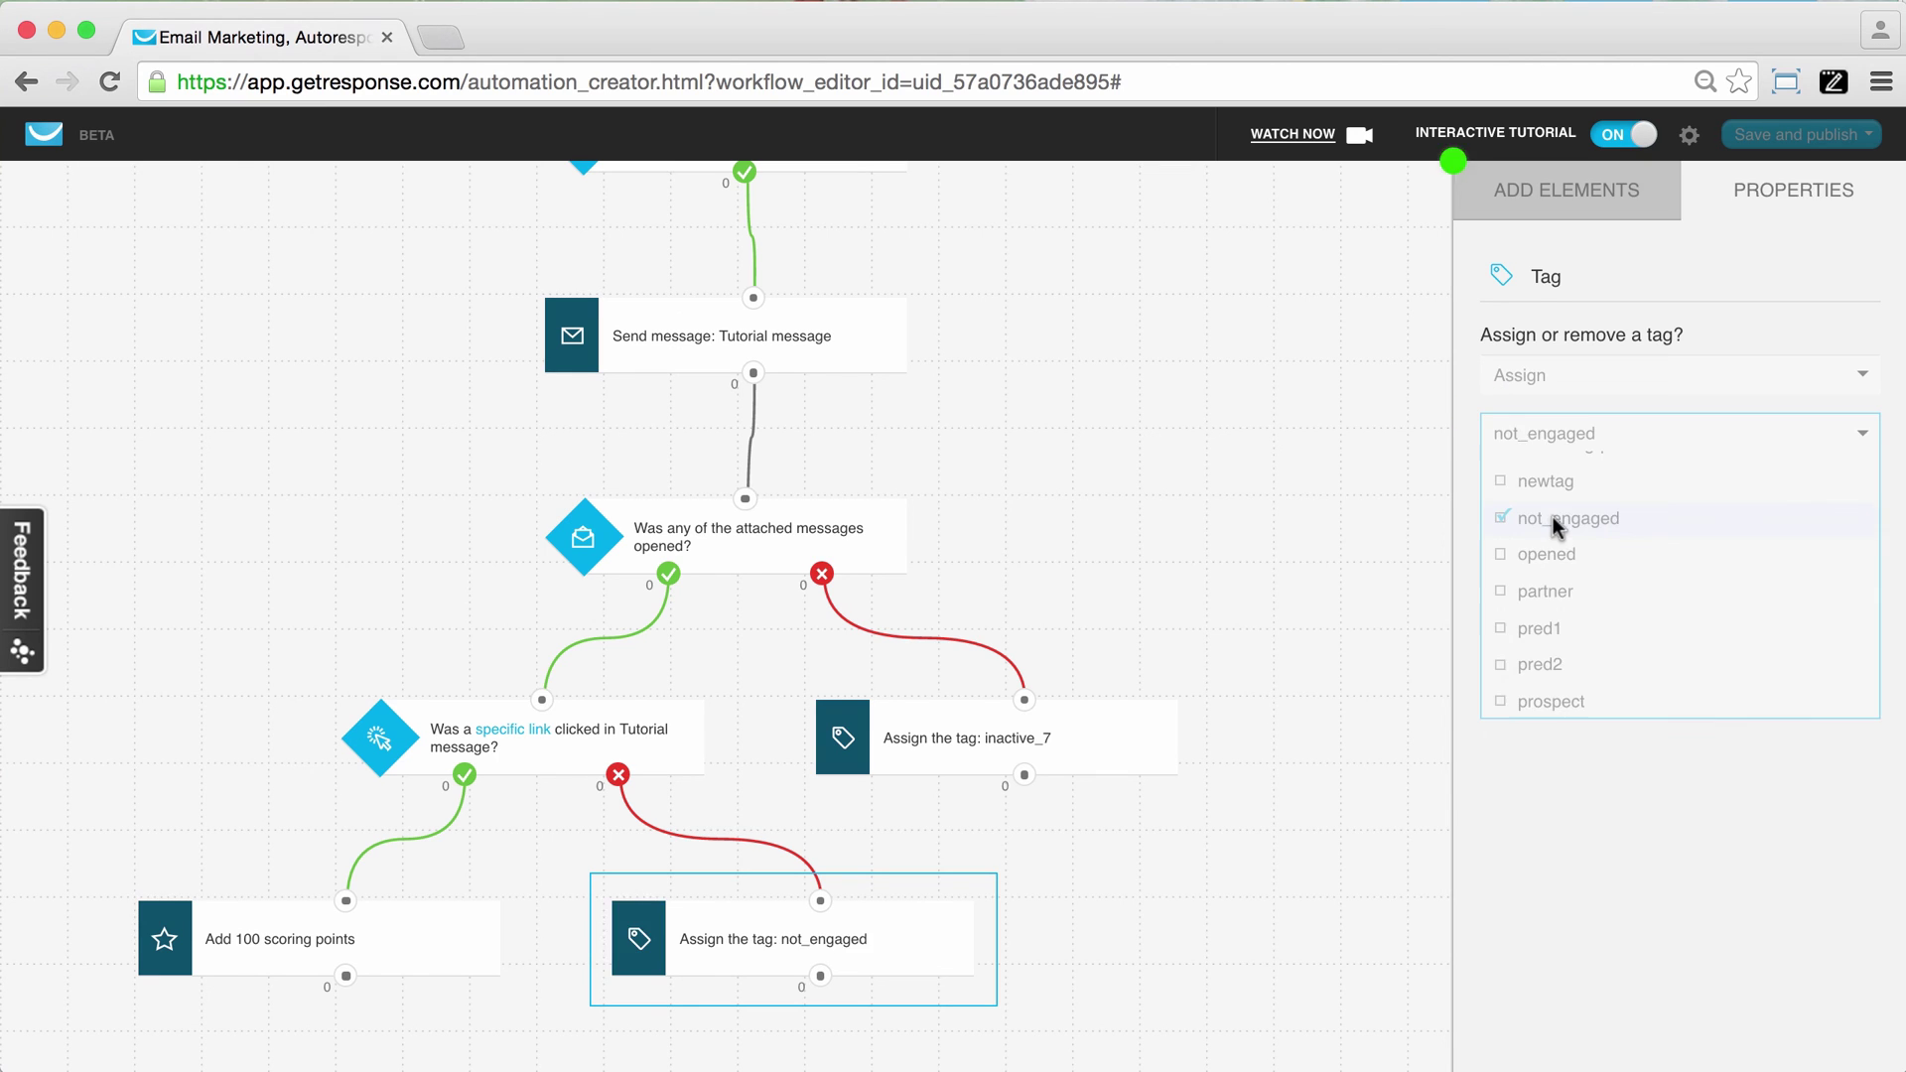
Step: Add a Wait action below the Score action and connect the two
{"action": "left_click", "coordinate": [1540, 220]}
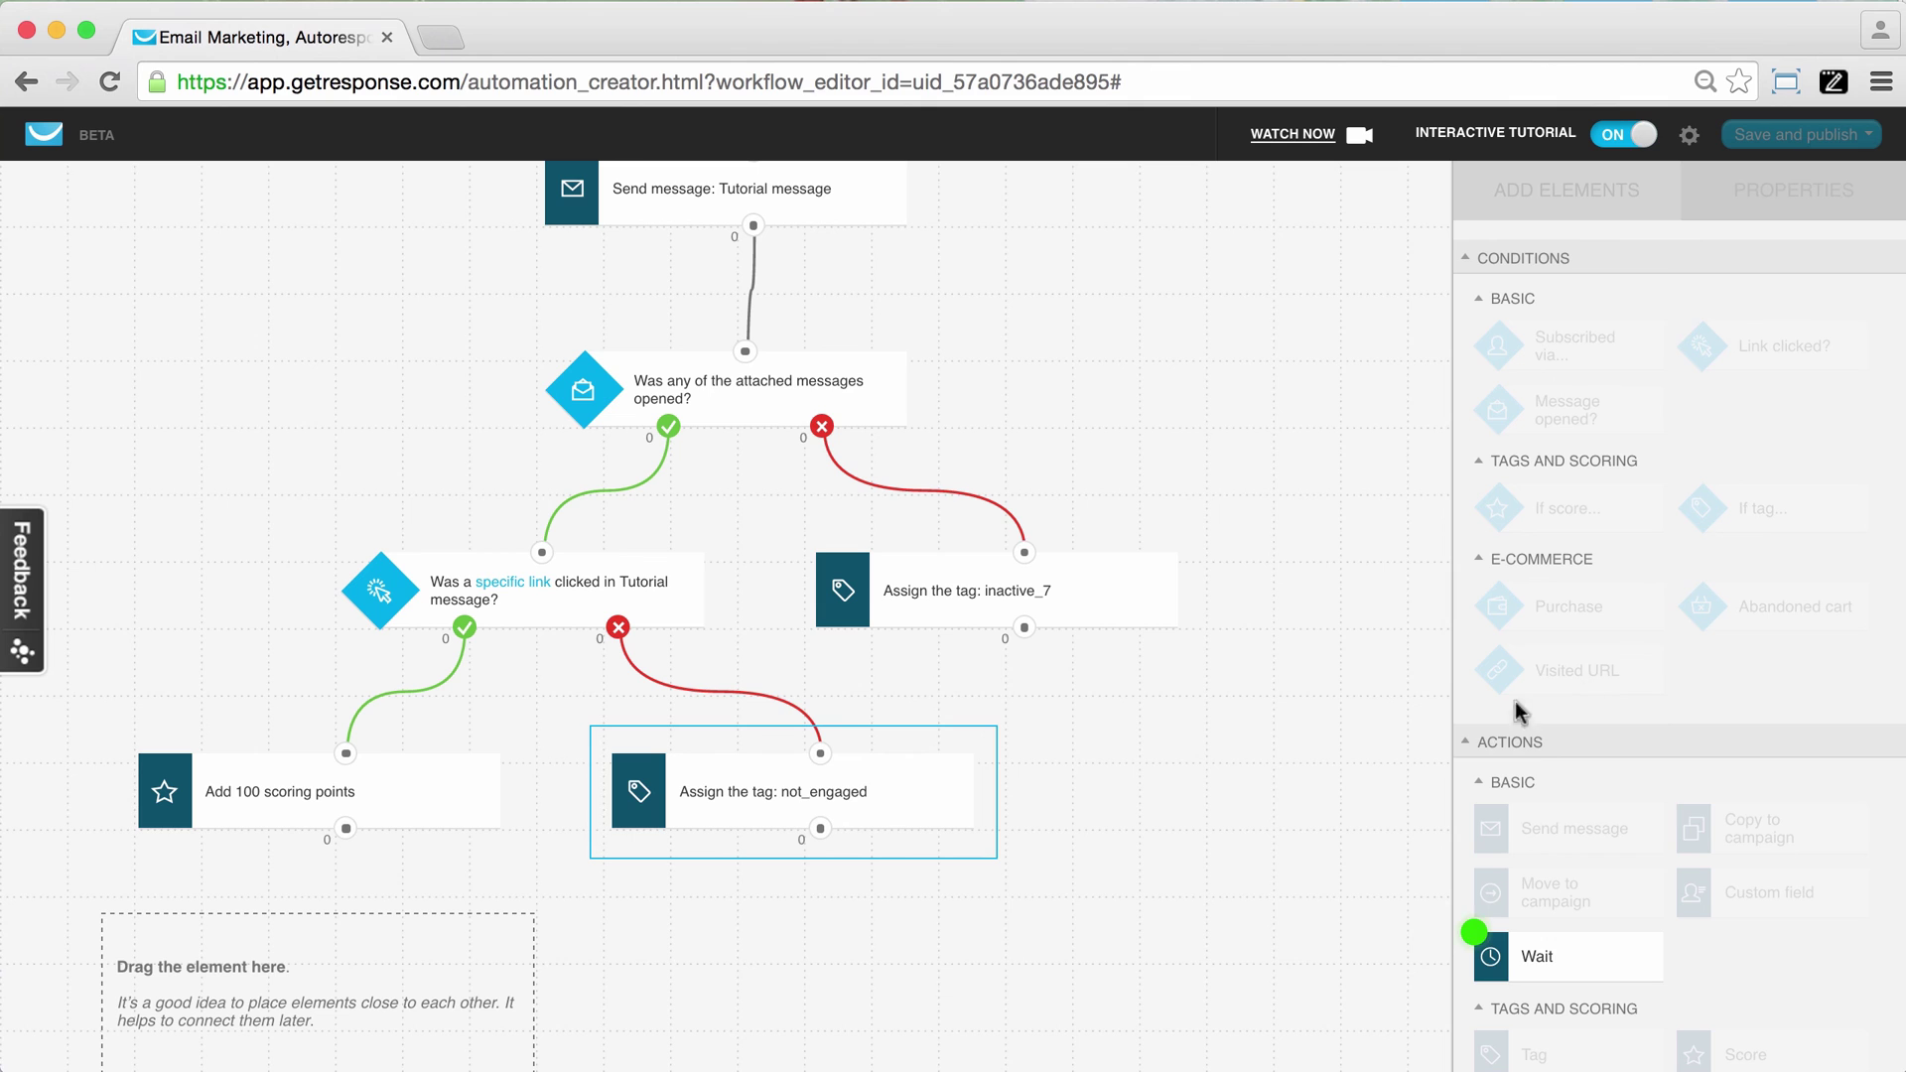
{"action": "left_click_drag", "start_coordinate": [1596, 958], "coordinate": [337, 959]}
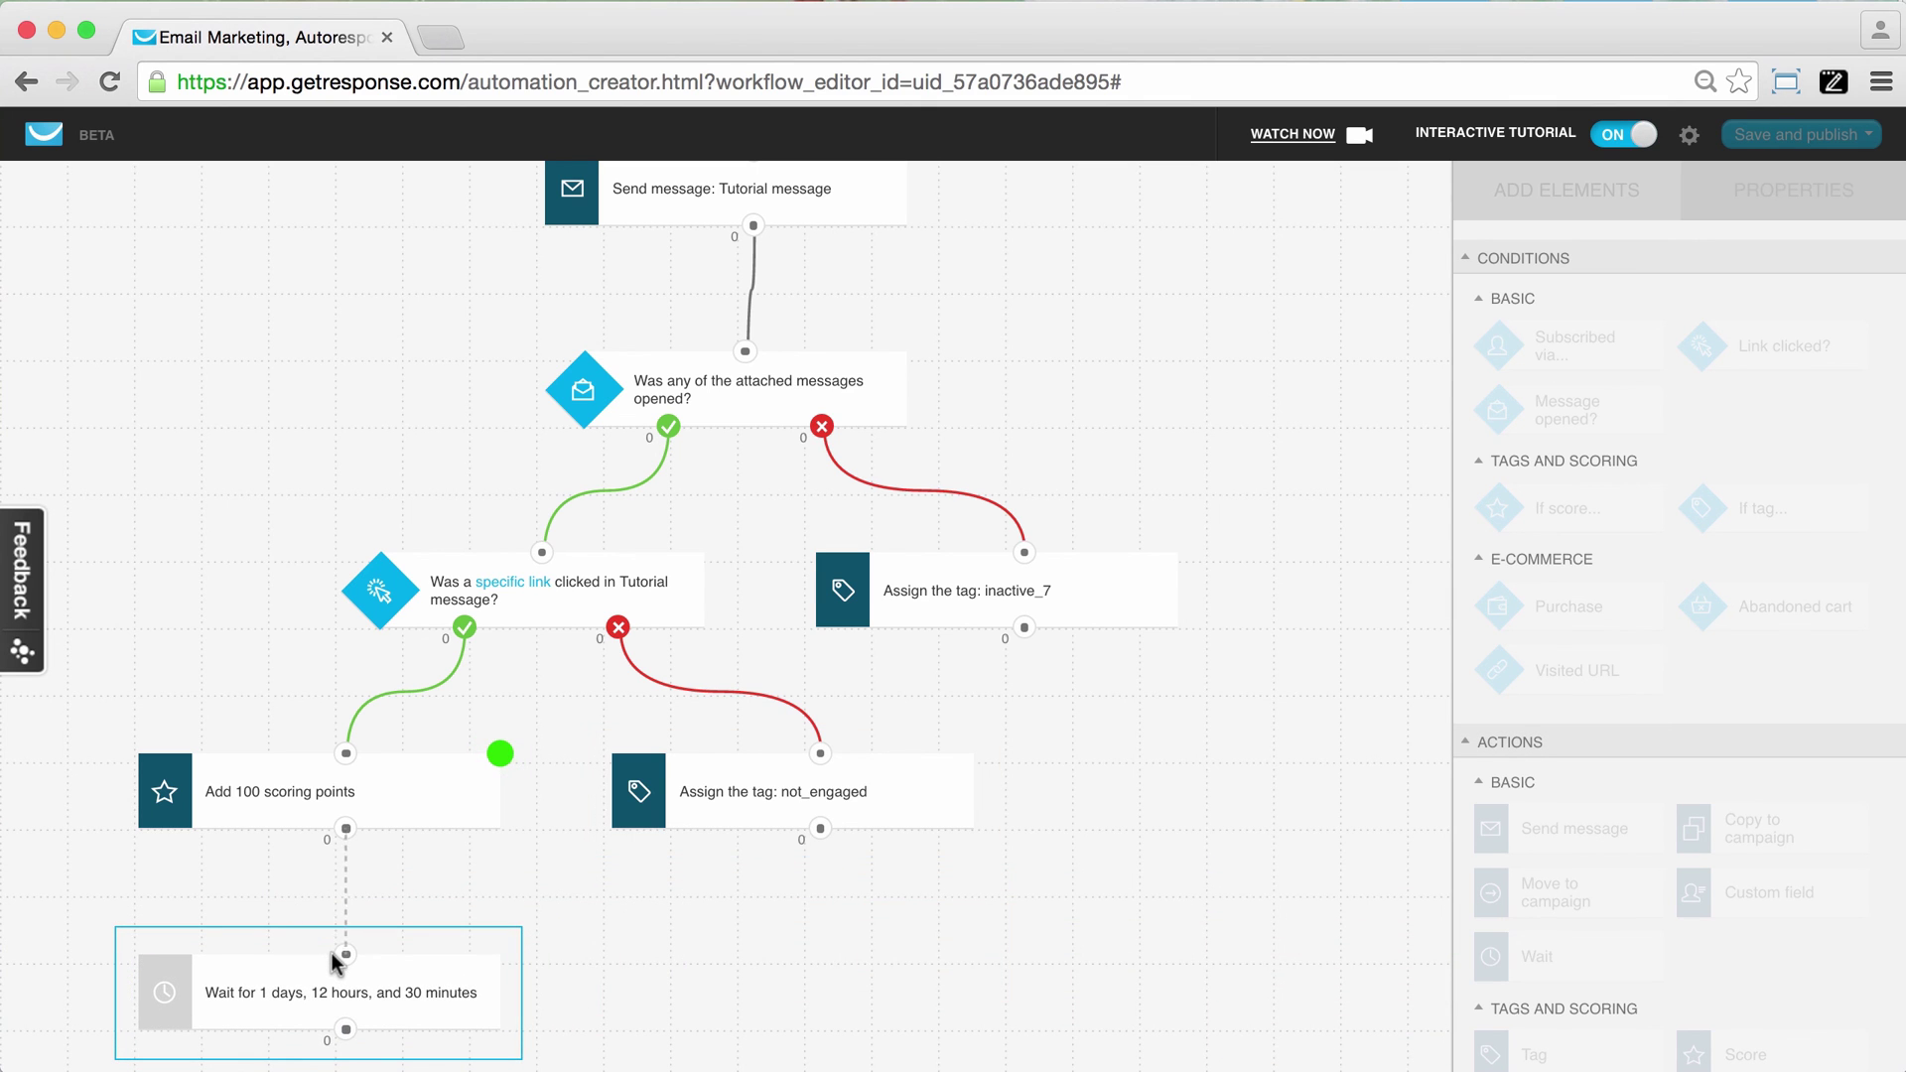
{"action": "left_click_drag", "start_coordinate": [345, 961], "coordinate": [347, 832]}
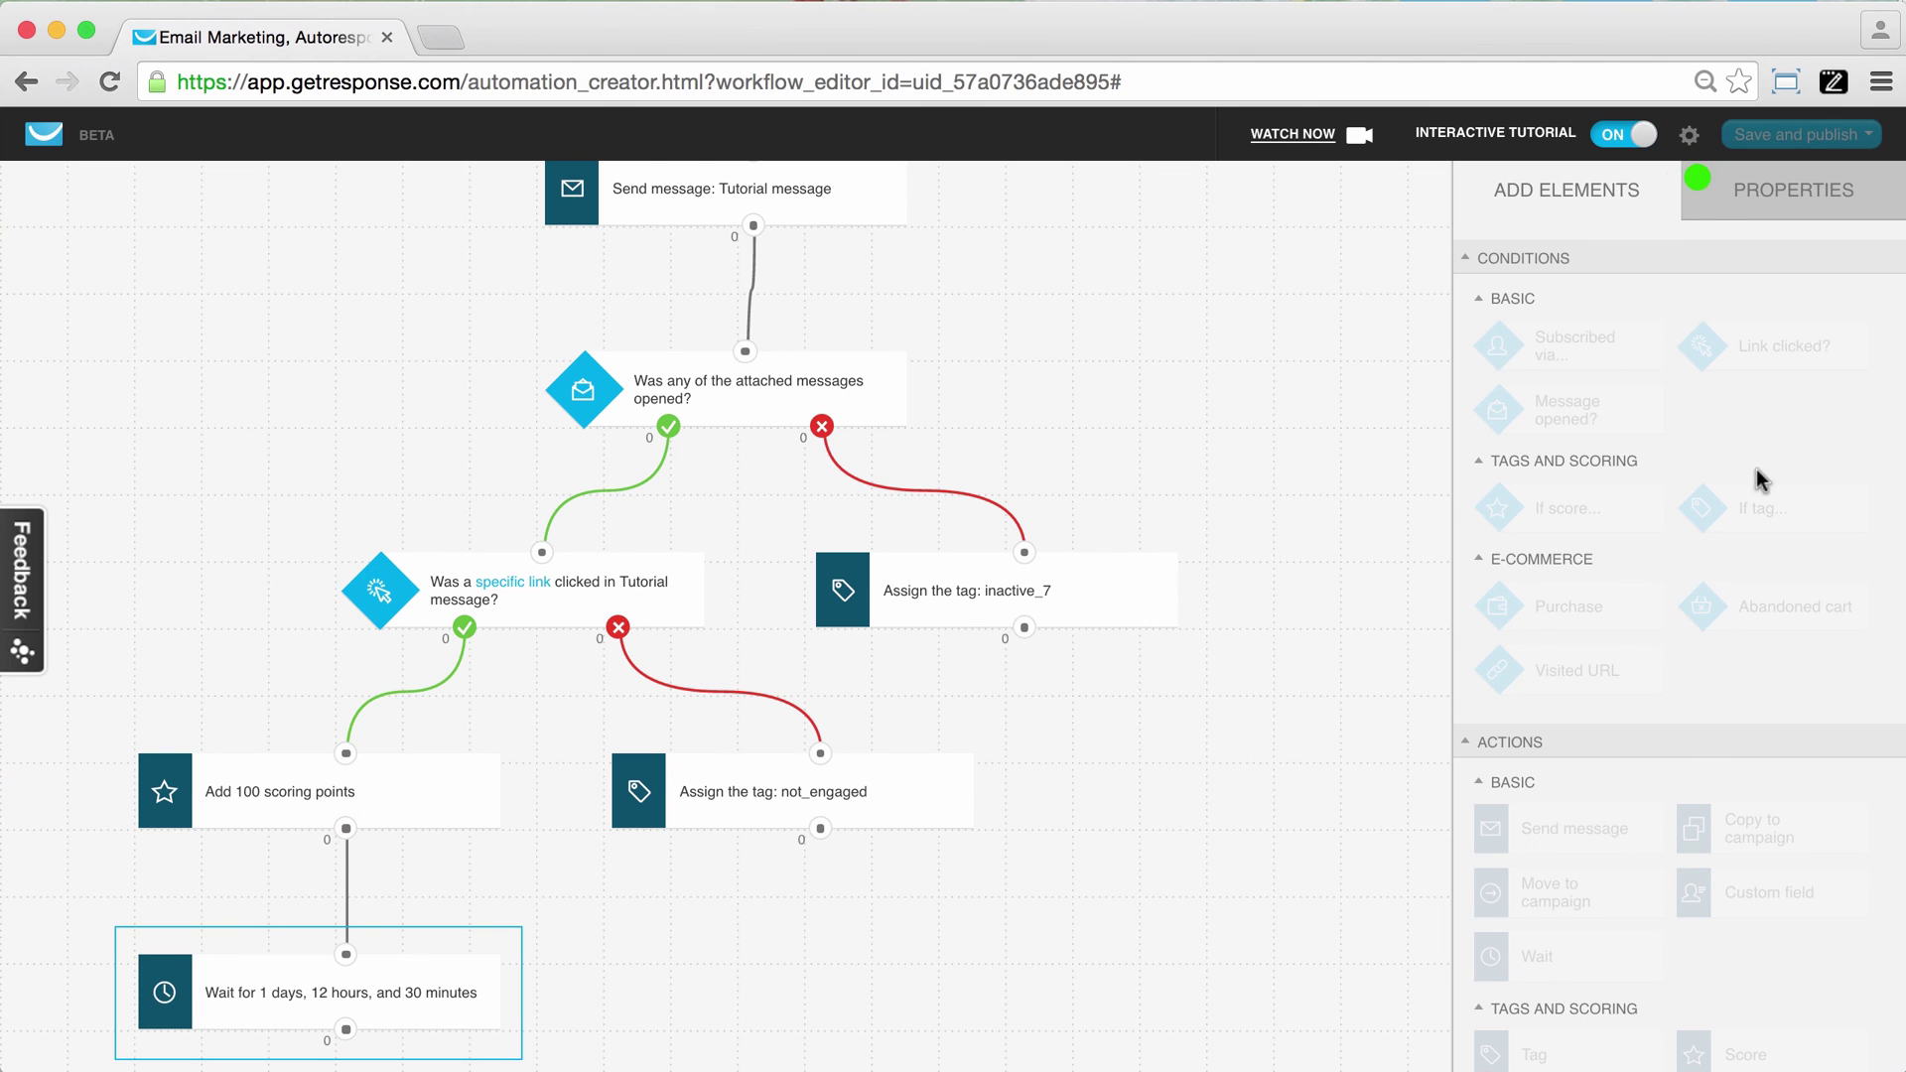
Step: Set the Wait action's delay to 2 days, 0 hours and 0 minutes
{"action": "left_click", "coordinate": [1775, 189]}
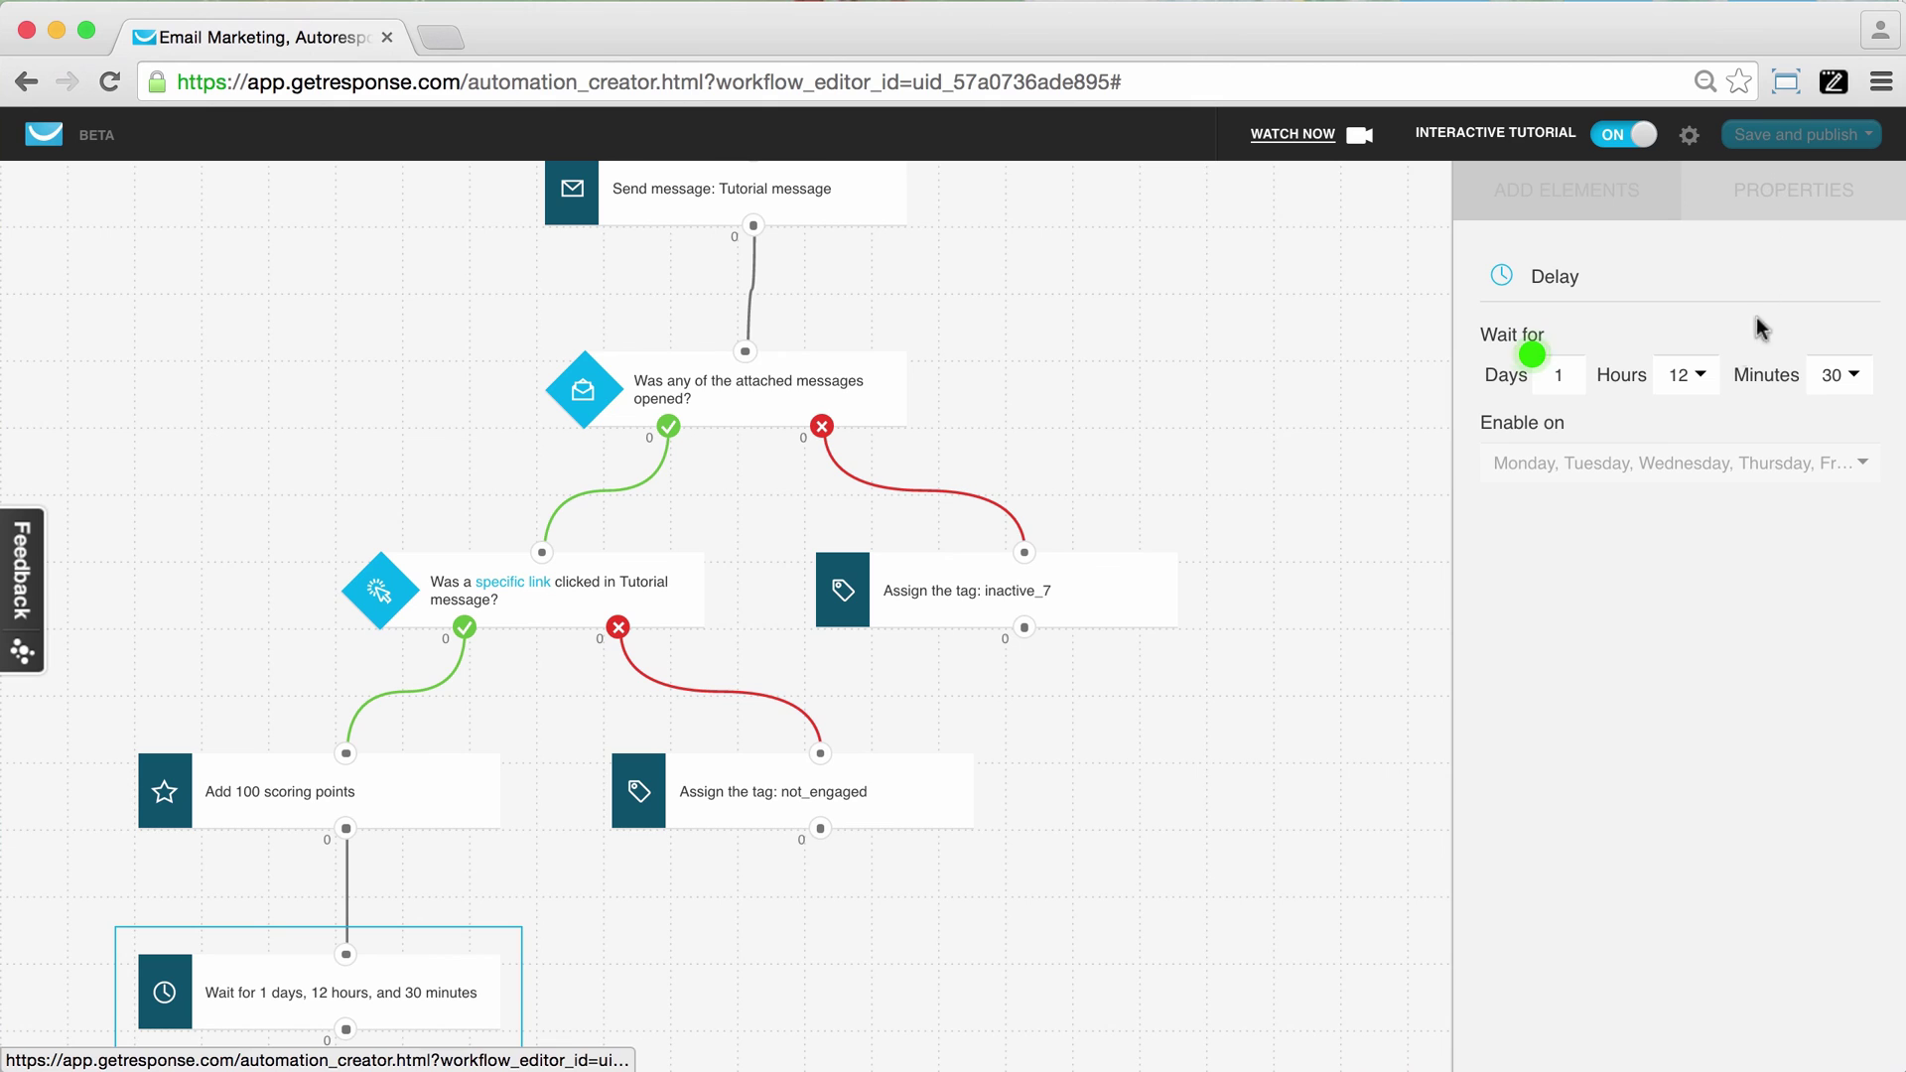
{"action": "double_click", "coordinate": [1560, 375]}
{"action": "type", "text": "2"}
{"action": "left_click", "coordinate": [1702, 375]}
{"action": "left_click", "coordinate": [1685, 408]}
{"action": "left_click", "coordinate": [1841, 375]}
{"action": "left_click", "coordinate": [1841, 410]}
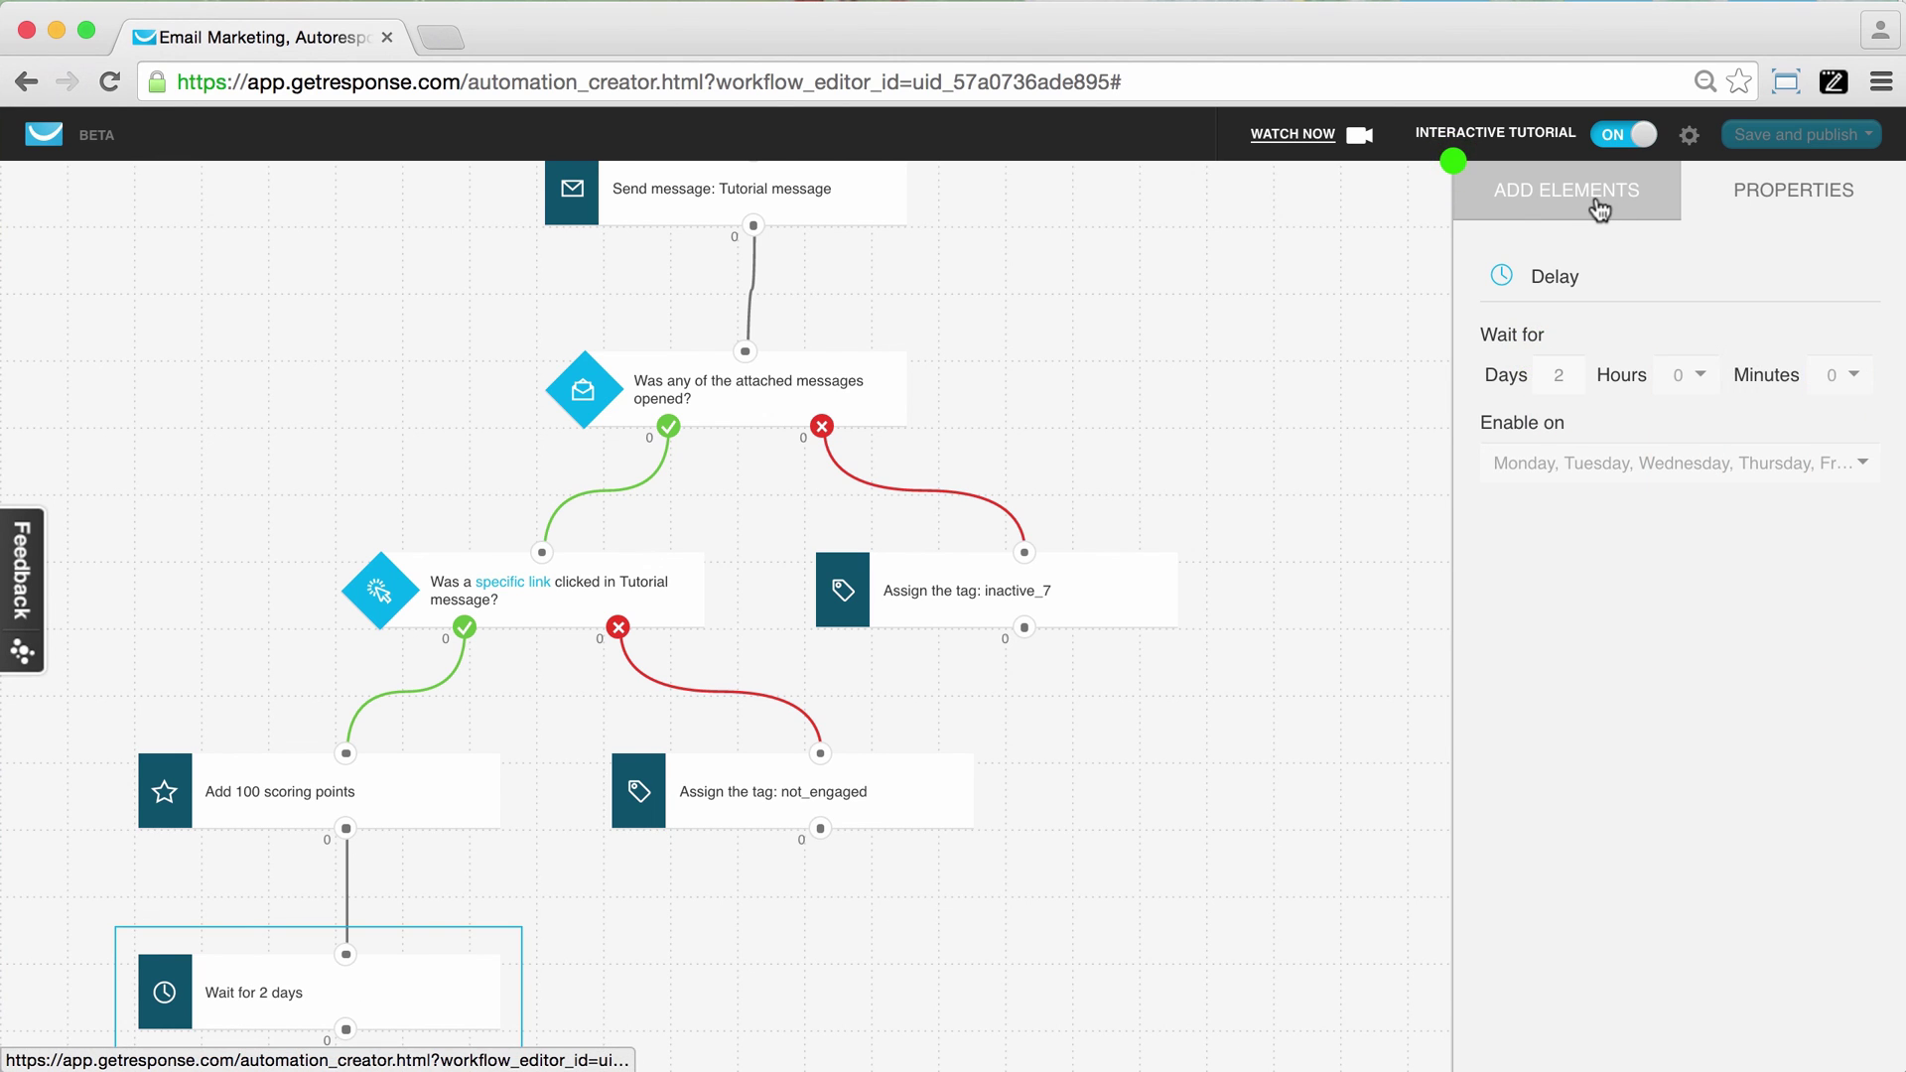
Step: Add a Send message action below the Wait action and connect it to the Wait action's output
{"action": "left_click", "coordinate": [1599, 209]}
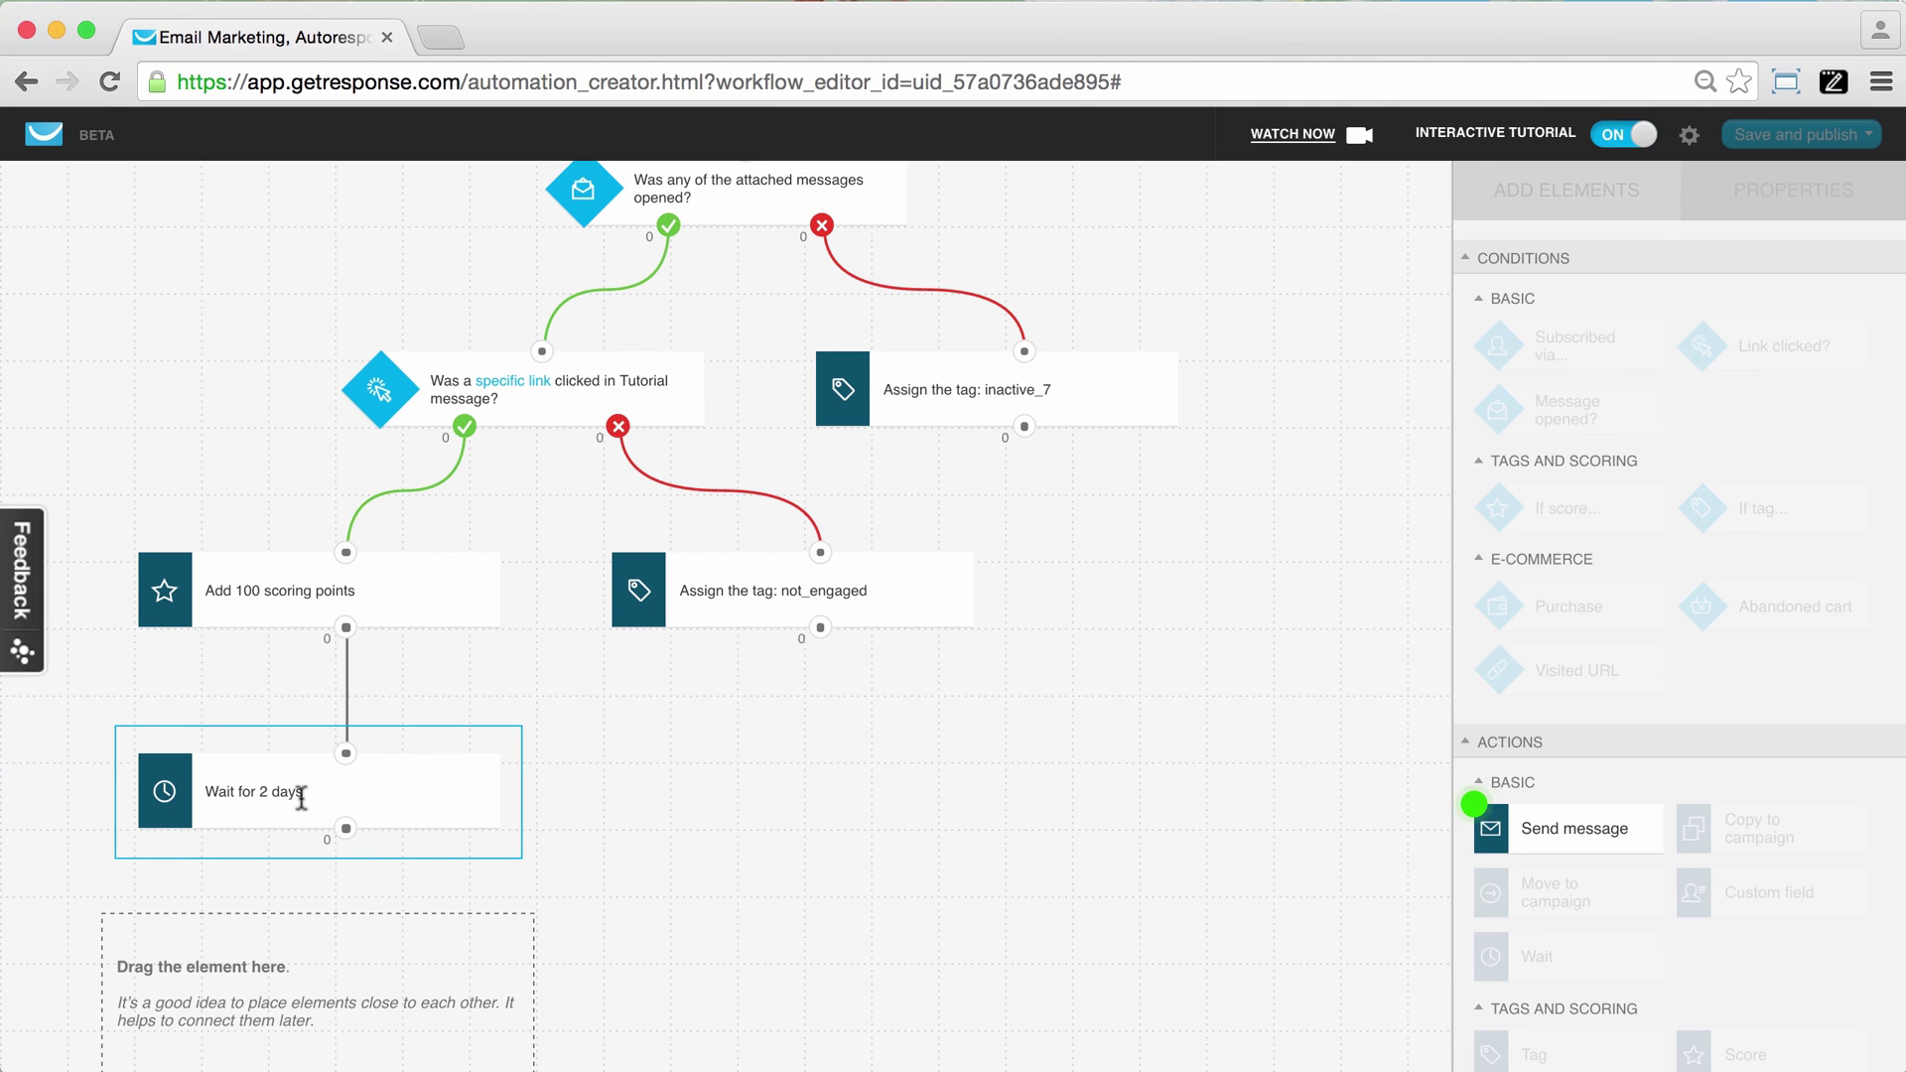
{"action": "left_click_drag", "start_coordinate": [1617, 830], "coordinate": [263, 970]}
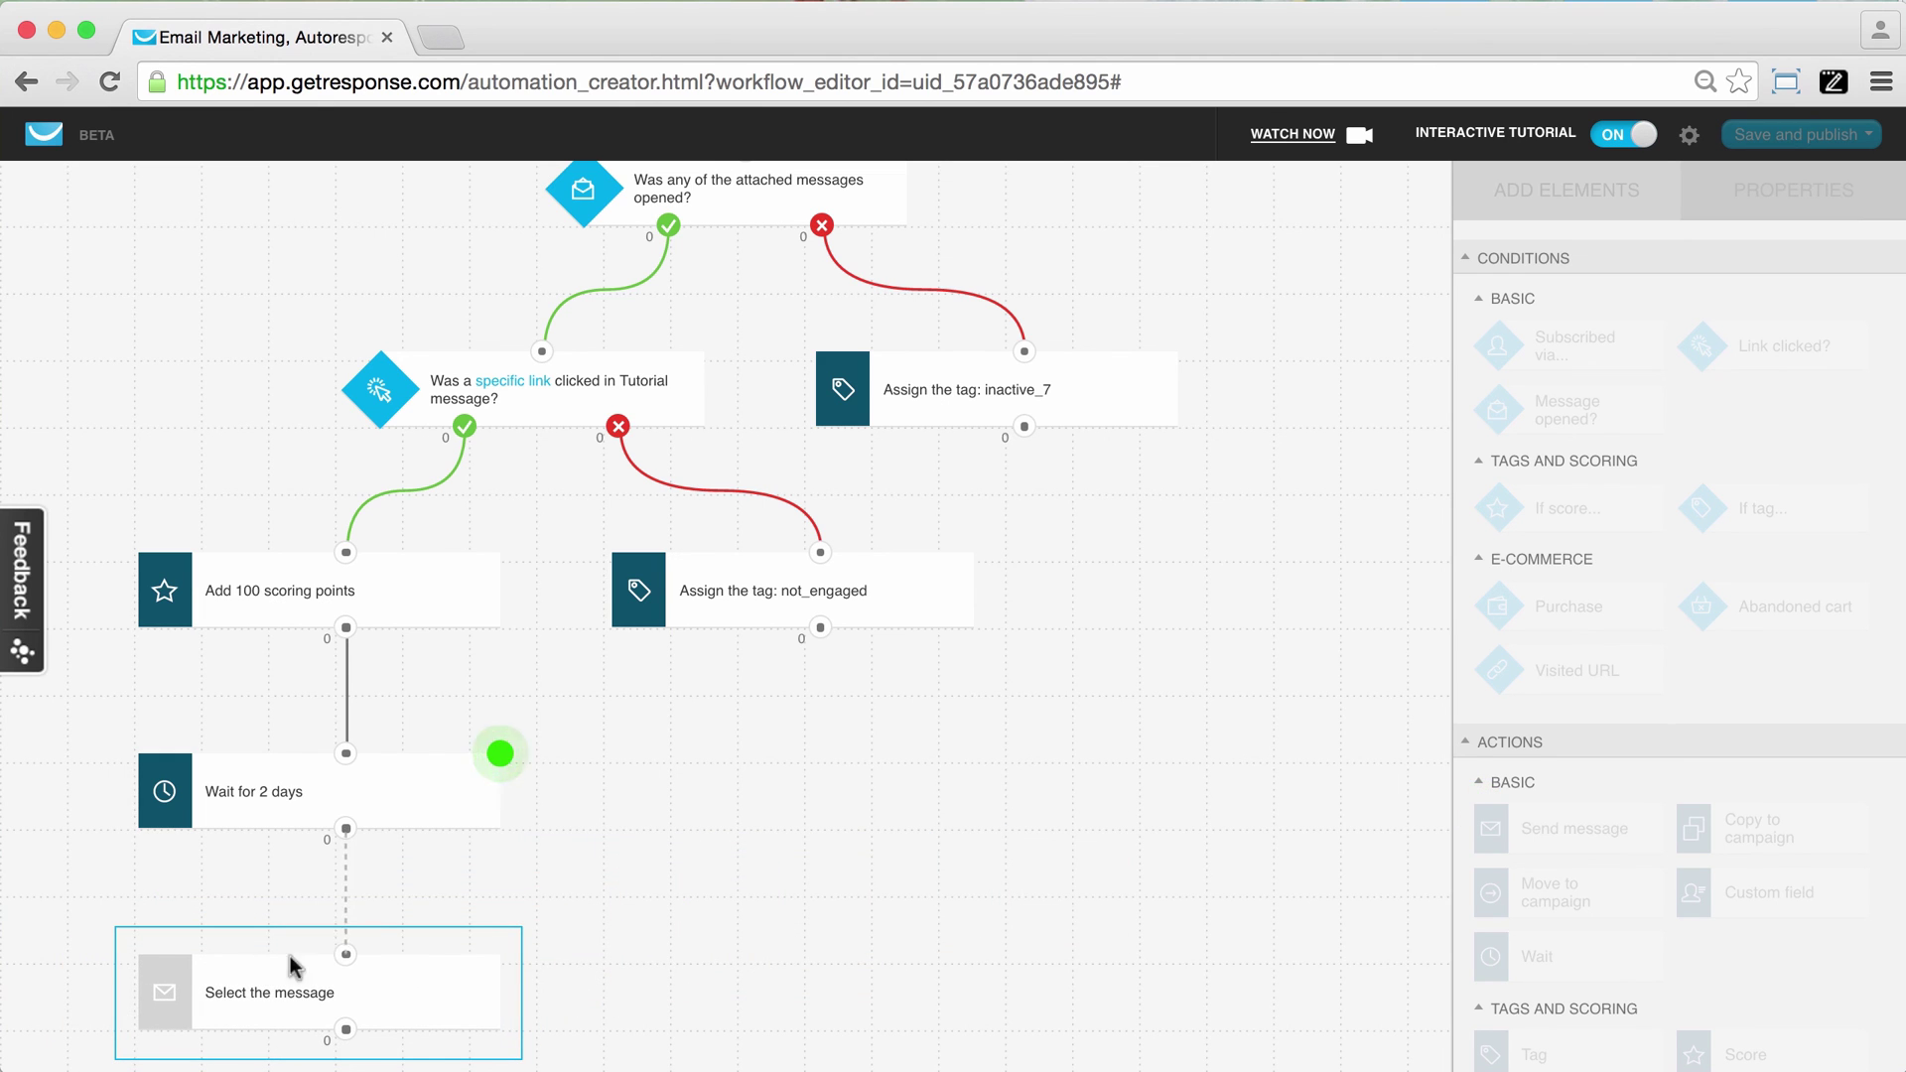
{"action": "left_click_drag", "start_coordinate": [345, 872], "coordinate": [346, 827]}
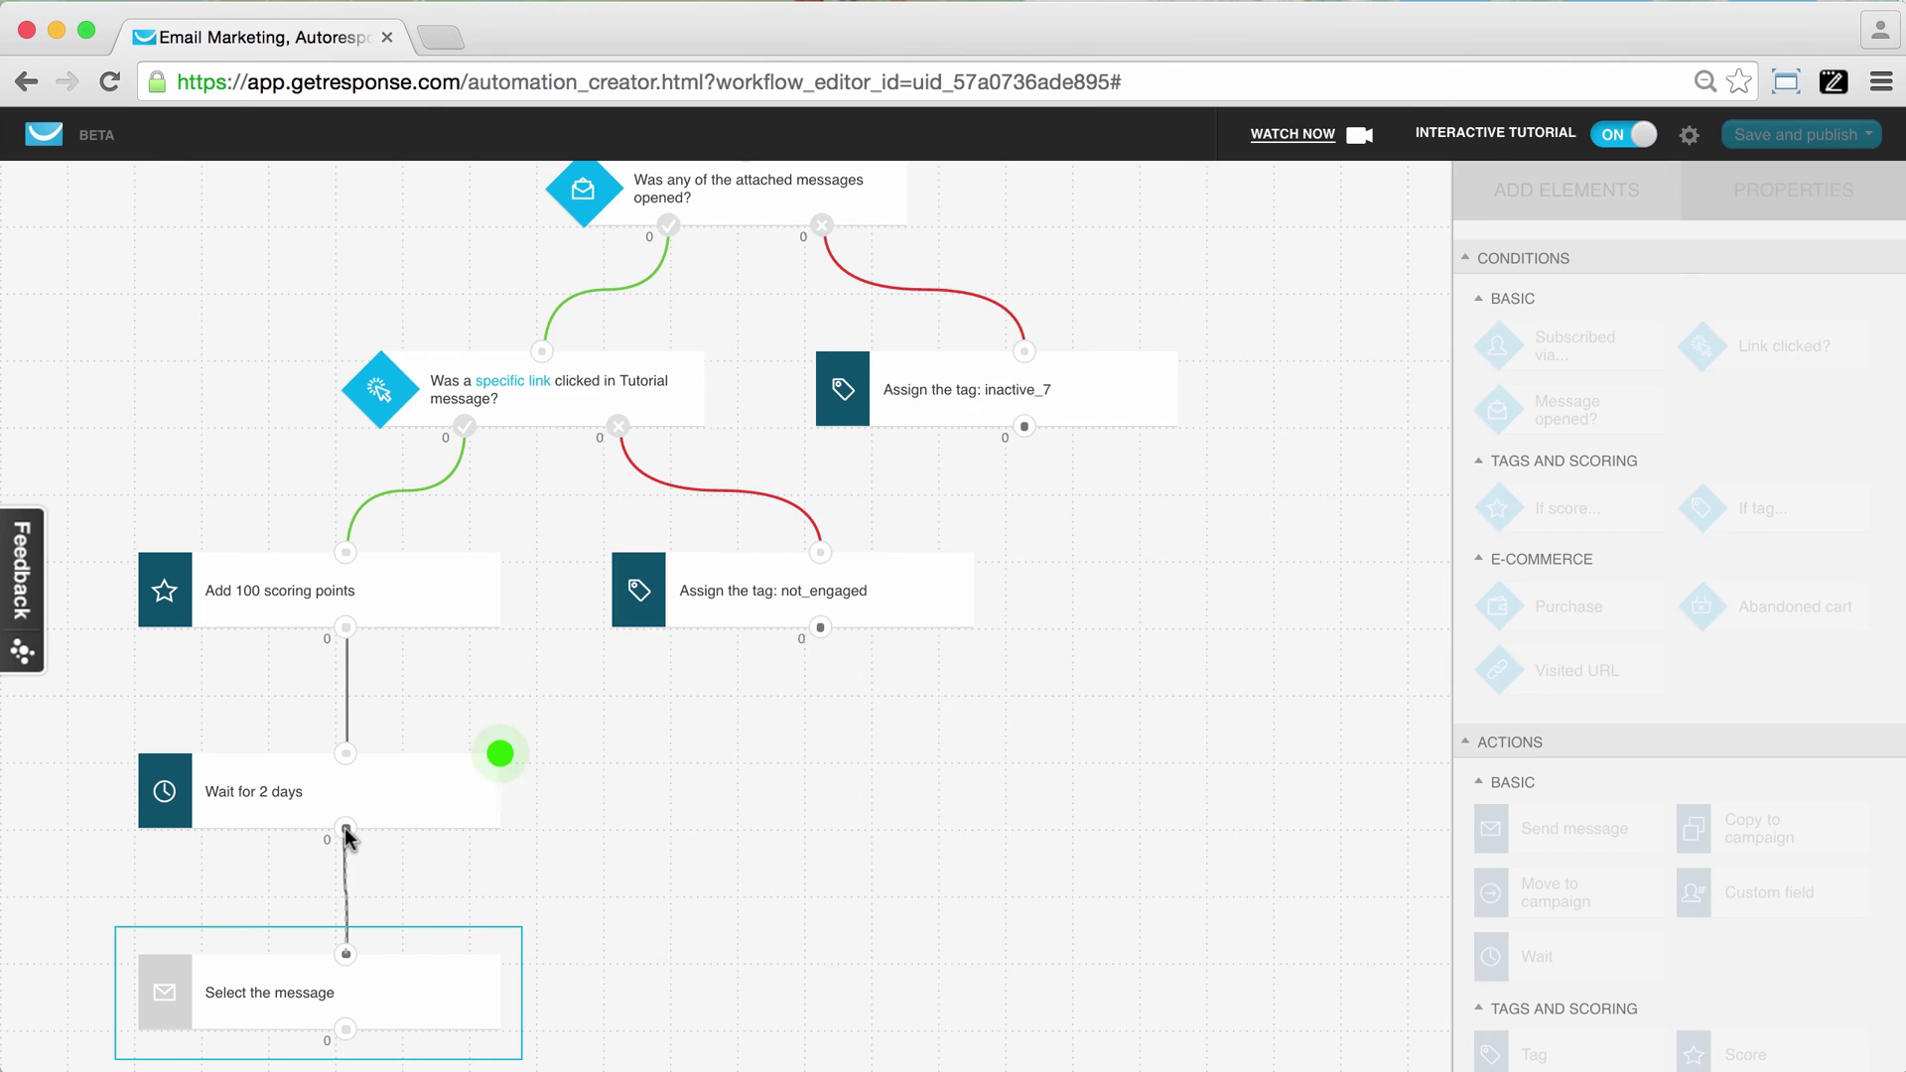